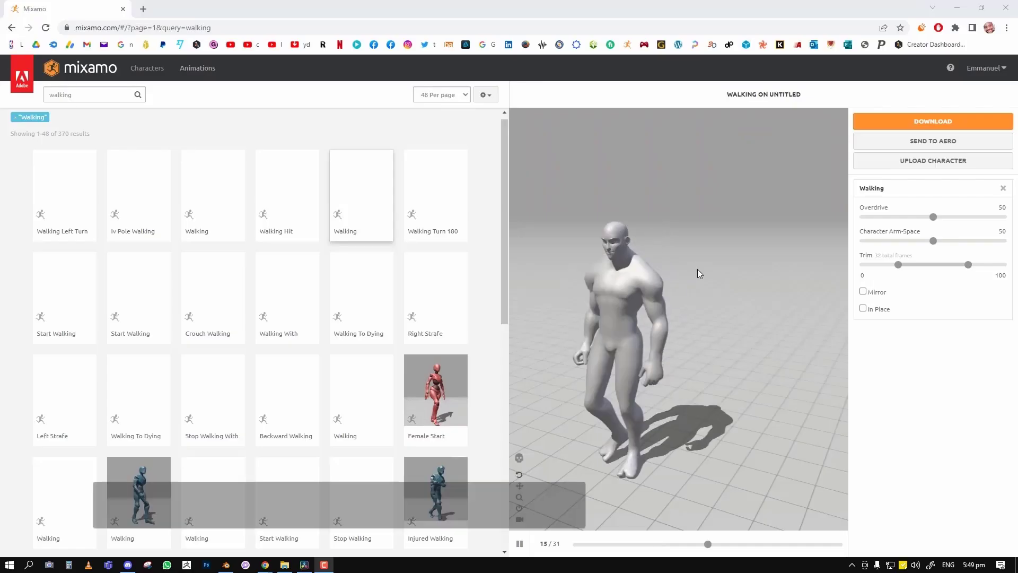
# Step: Start downloading the Walking animation applied to the current character
pyautogui.click(921, 123)
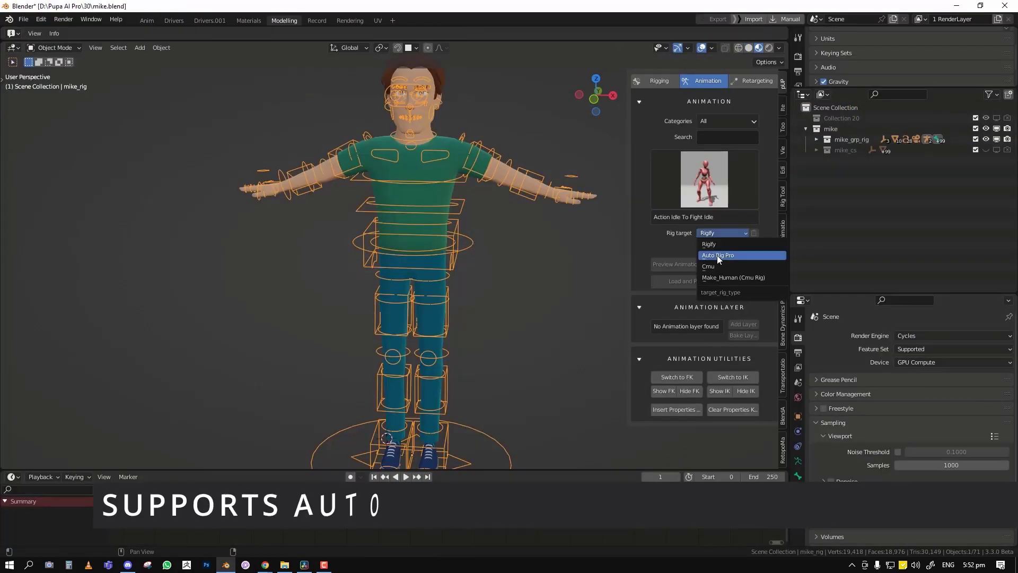
# Step: Switch to Blender and set the animation's rig target to Auto Rig Pro
pyautogui.click(717, 257)
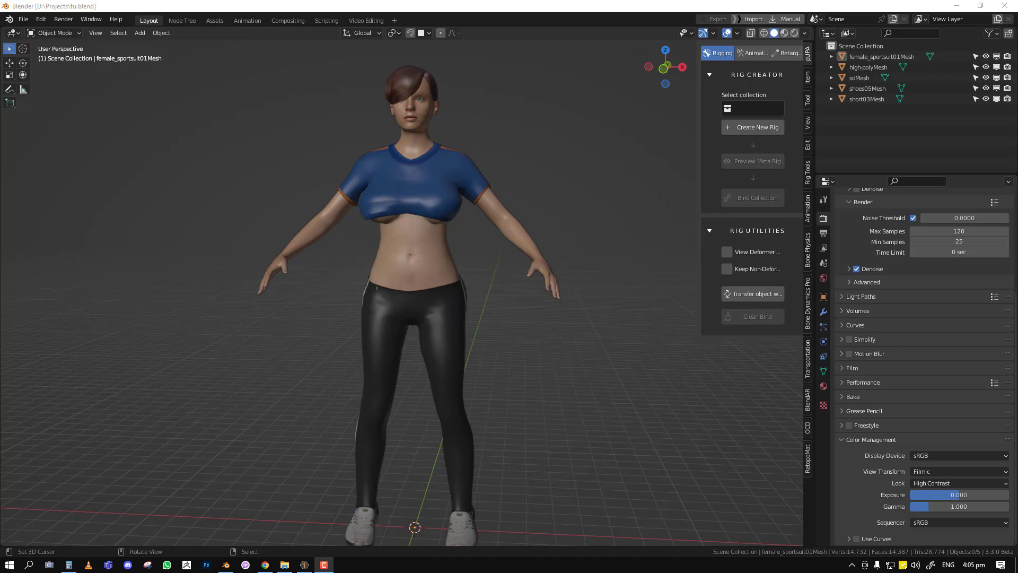
pyautogui.moveTo(610, 218); pyautogui.dragTo(636, 219, button='middle')
pyautogui.keyDown('shift'); pyautogui.moveTo(514, 256); pyautogui.dragTo(513, 250, button='middle'); pyautogui.keyUp('shift')
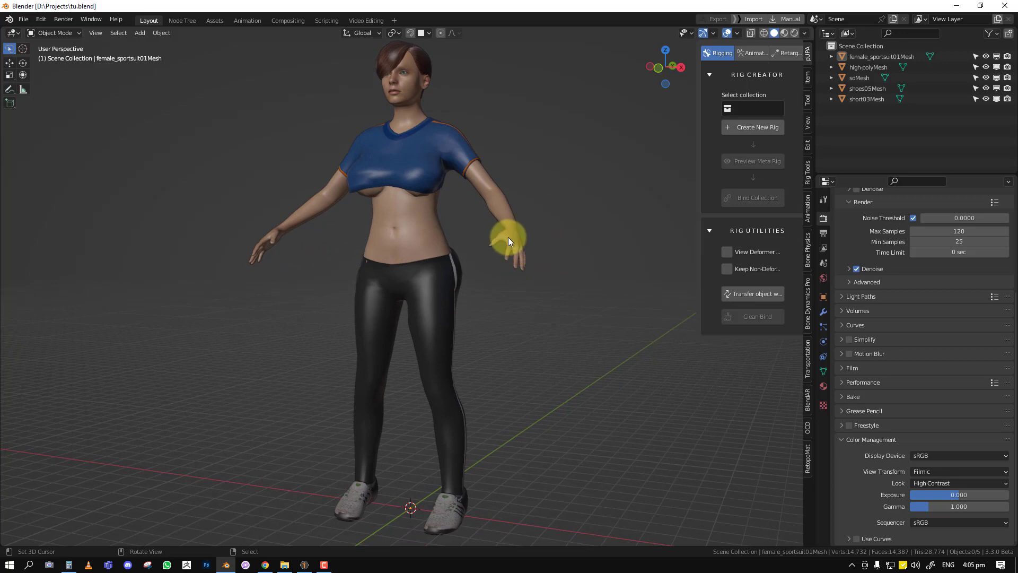
pyautogui.moveTo(508, 241); pyautogui.dragTo(485, 245, button='middle')
pyautogui.press('a')
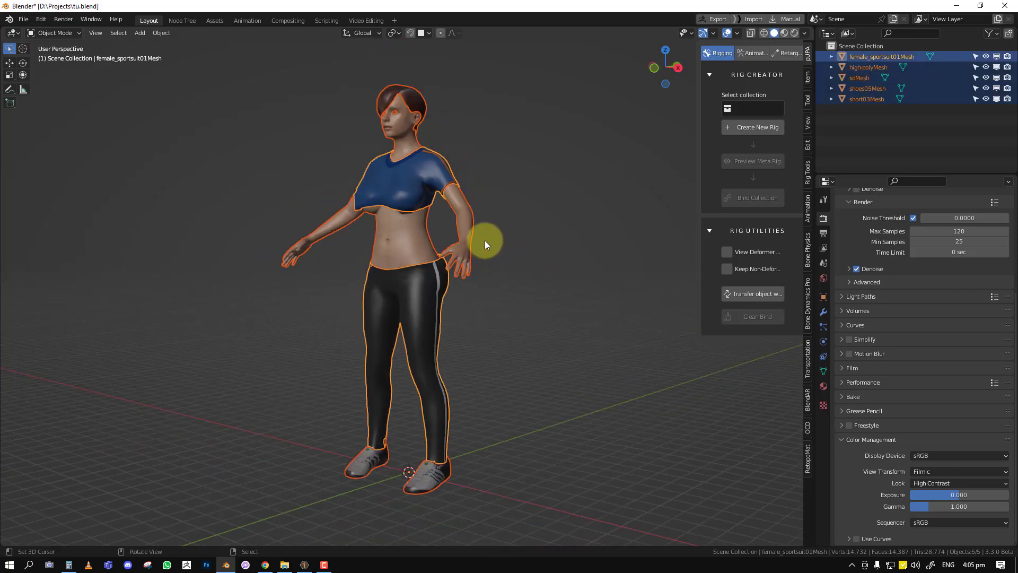
pyautogui.press('m')
pyautogui.click(516, 237)
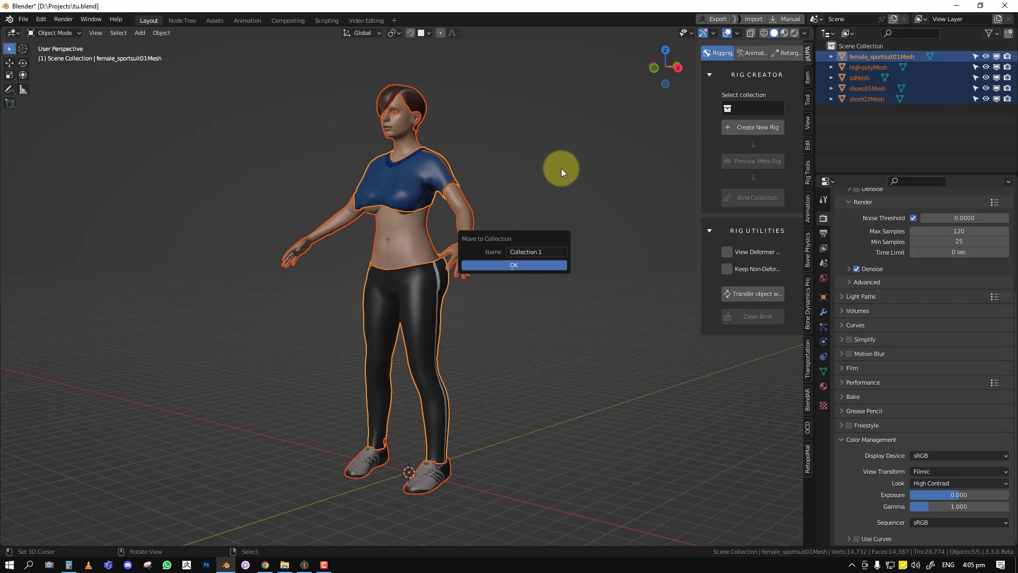
# Step: Create a new collection in the scene and name it "model"
pyautogui.rightClick(874, 118)
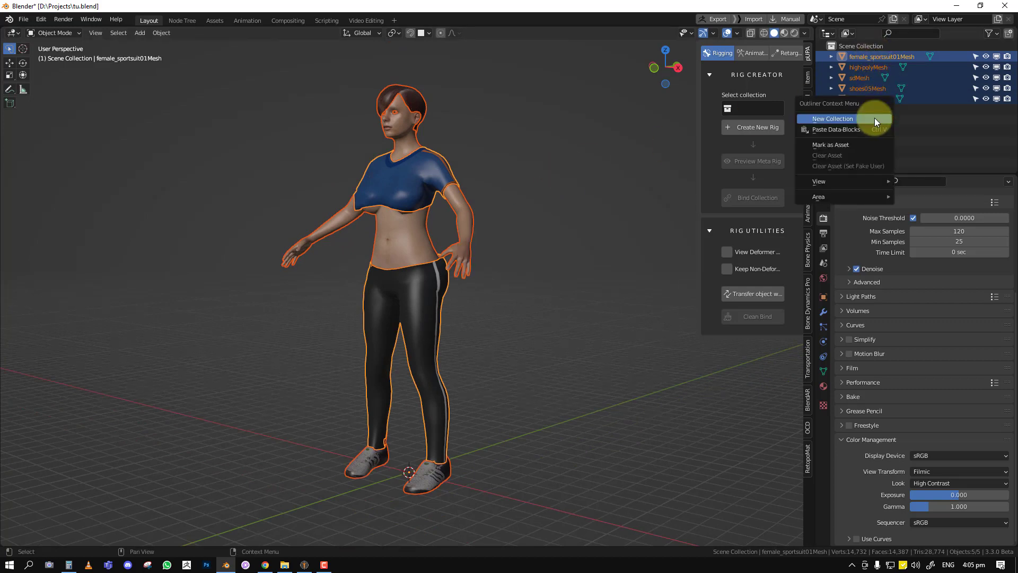
pyautogui.click(861, 119)
pyautogui.doubleClick(867, 58)
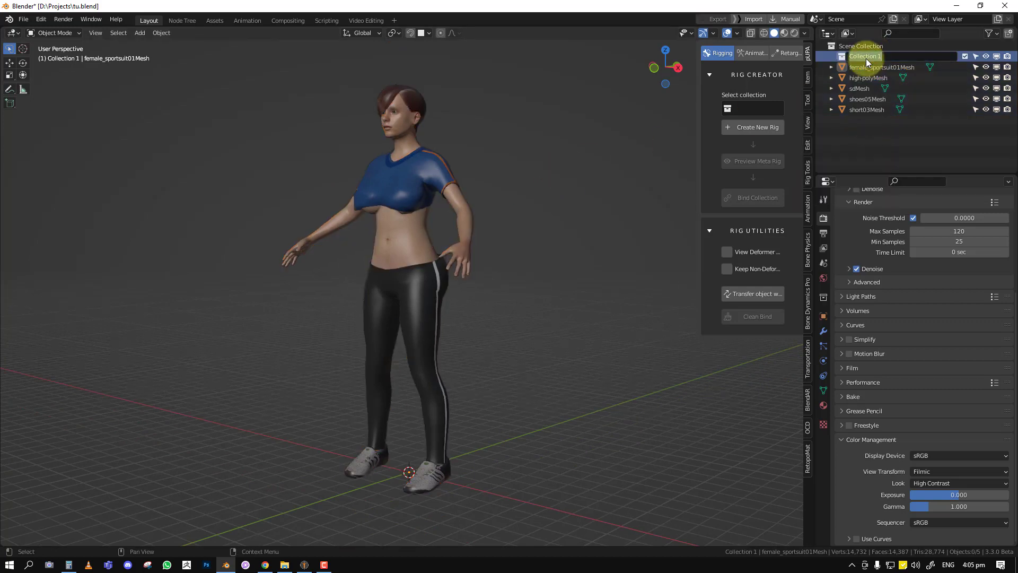
pyautogui.write('model')
pyautogui.press('Return')
# Step: Move all the character's meshes into the model collection and check it by toggling the collection off and on
pyautogui.press('a')
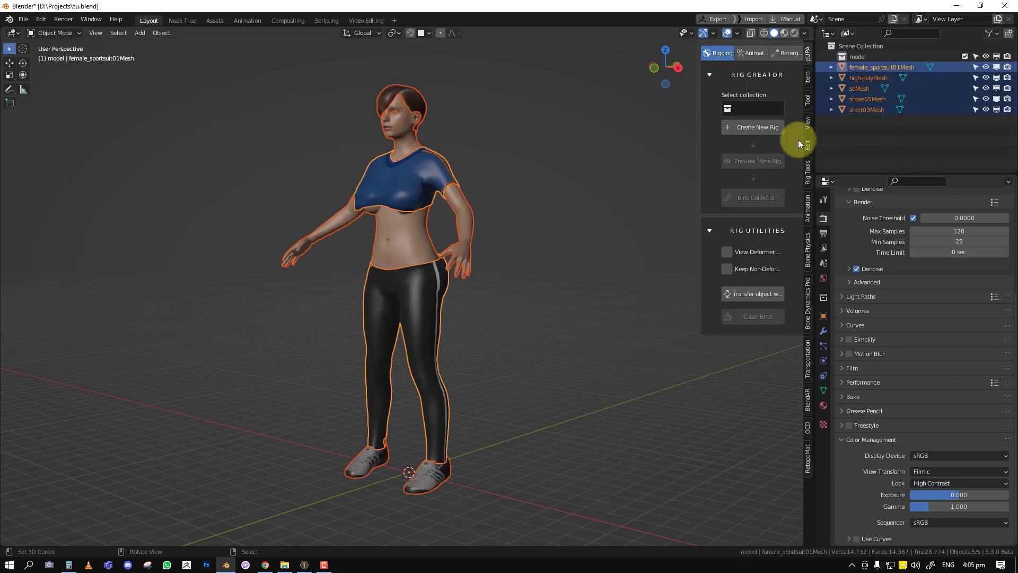
pyautogui.moveTo(876, 77); pyautogui.dragTo(869, 57)
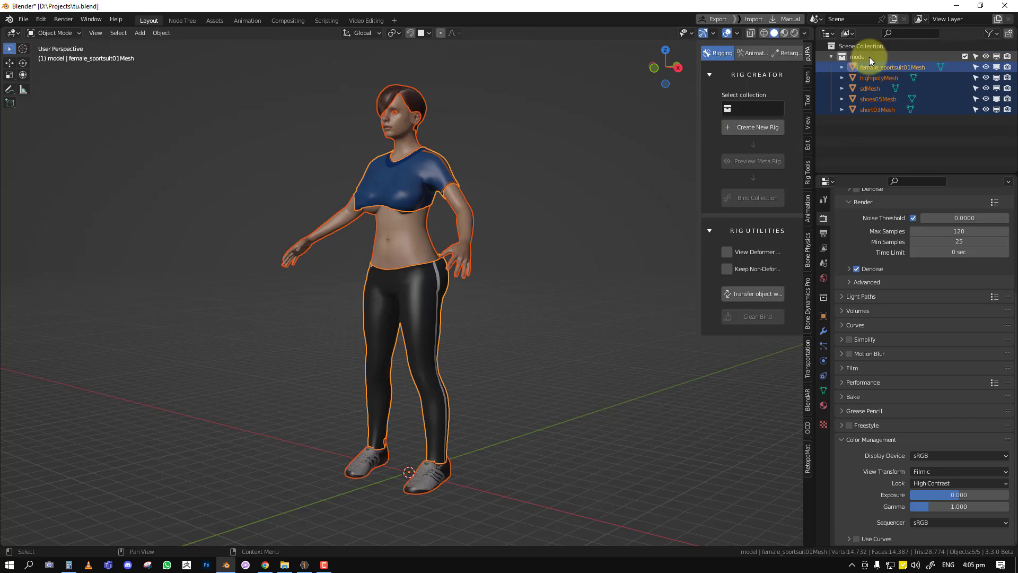
pyautogui.click(830, 57)
pyautogui.click(964, 56)
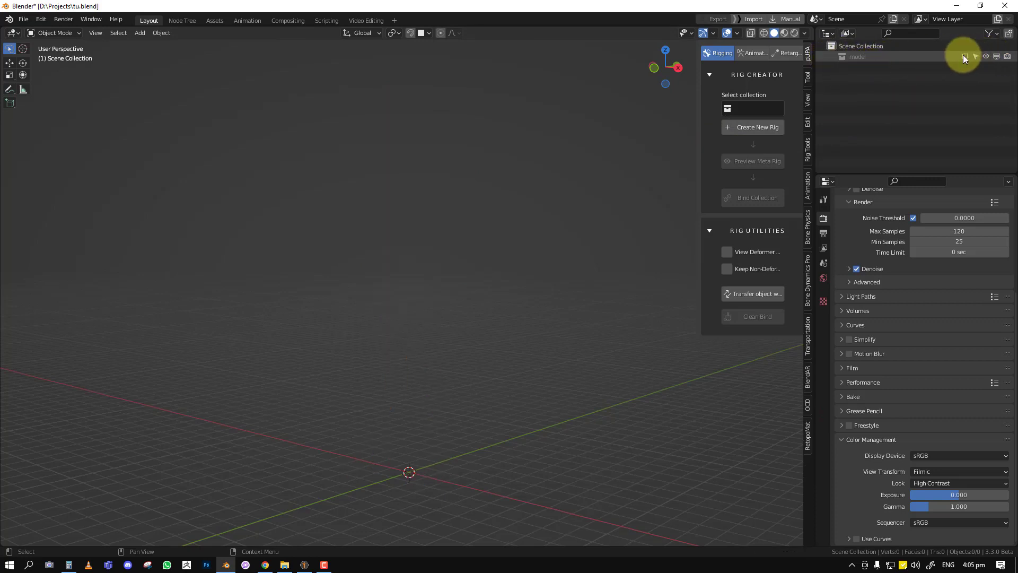
pyautogui.click(964, 56)
pyautogui.moveTo(285, 201); pyautogui.dragTo(434, 192, button='middle')
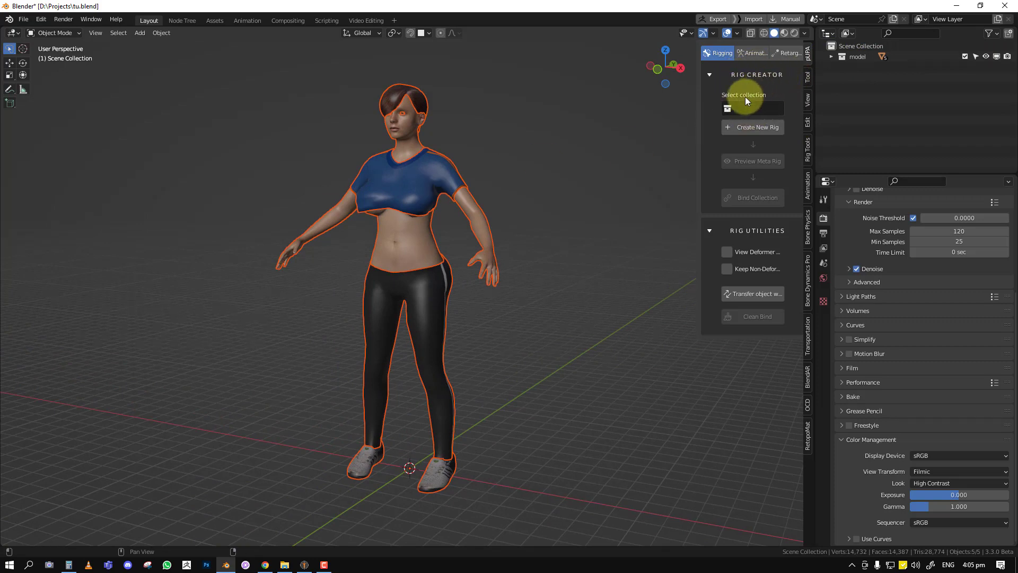
# Step: Choose the model collection in the rig creator and create a new rig for it
pyautogui.click(752, 108)
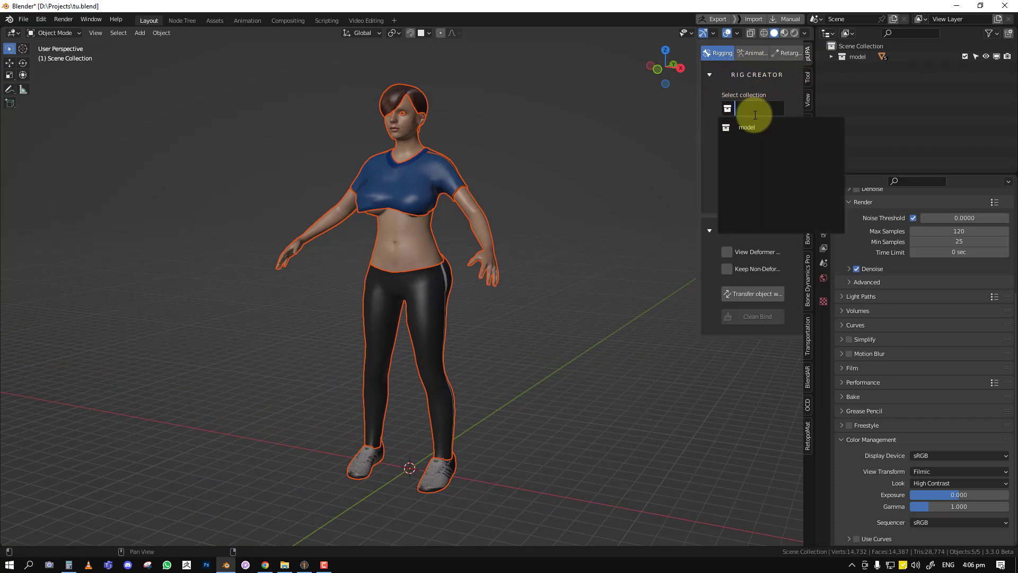
pyautogui.click(749, 127)
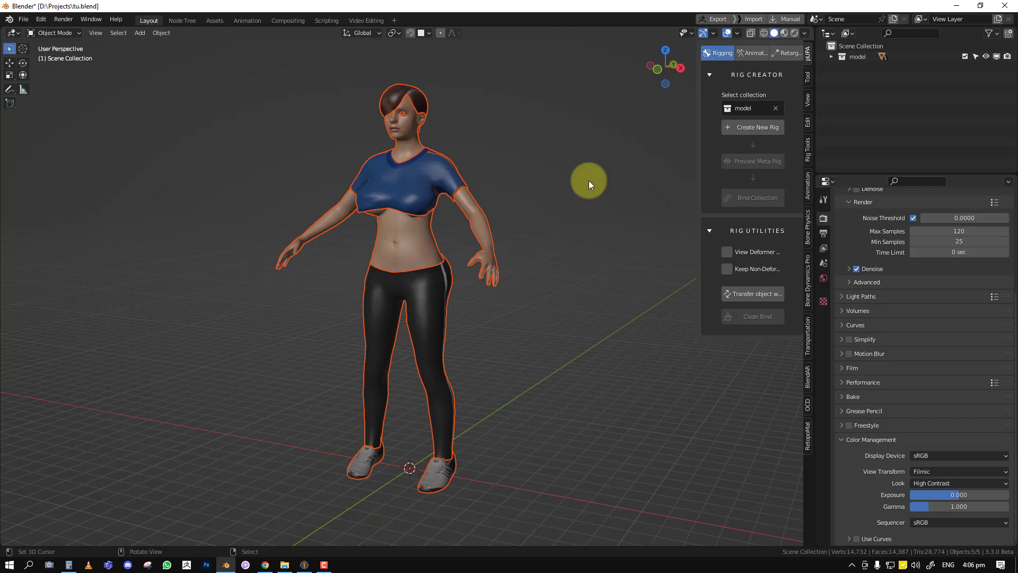
pyautogui.click(759, 129)
pyautogui.moveTo(426, 222); pyautogui.dragTo(467, 218, button='middle')
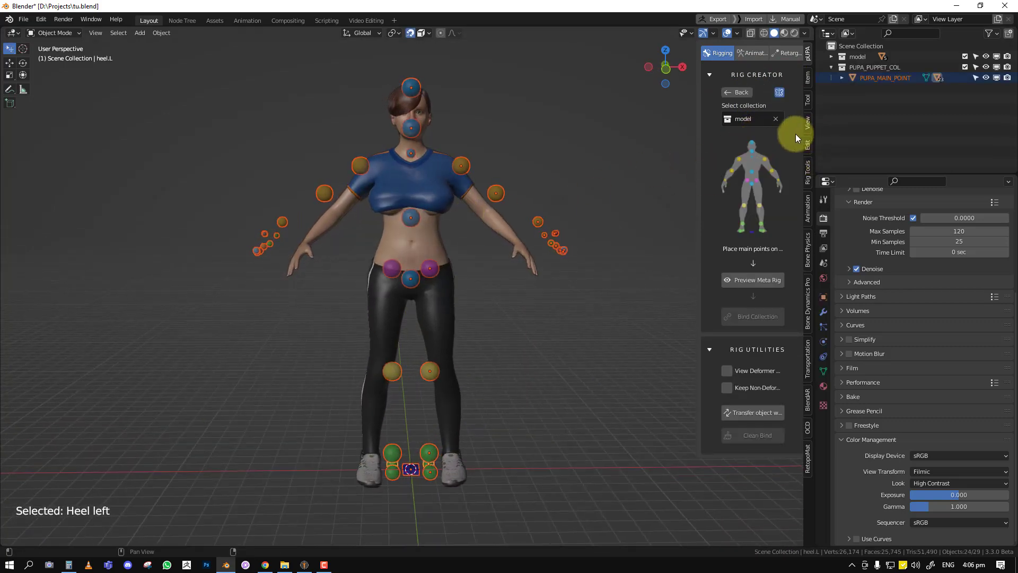
# Step: Go back to the start of the rig creator and create the new rig for the model collection again
pyautogui.click(736, 94)
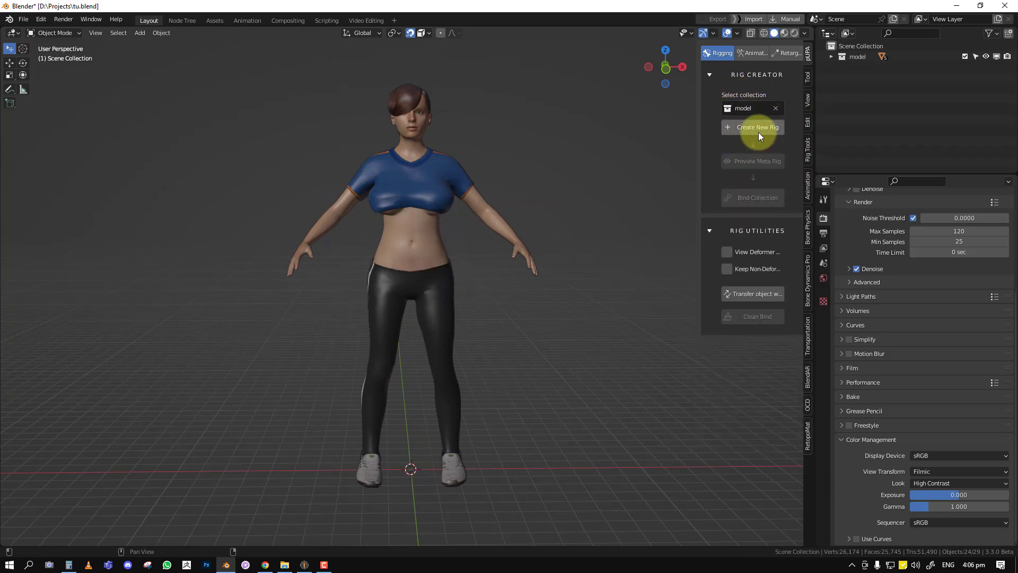
pyautogui.moveTo(562, 172); pyautogui.dragTo(596, 164, button='middle')
pyautogui.click(737, 126)
# Step: Turn off point mirroring and move the upper arm points and the right forearm point independently in front view
pyautogui.click(780, 93)
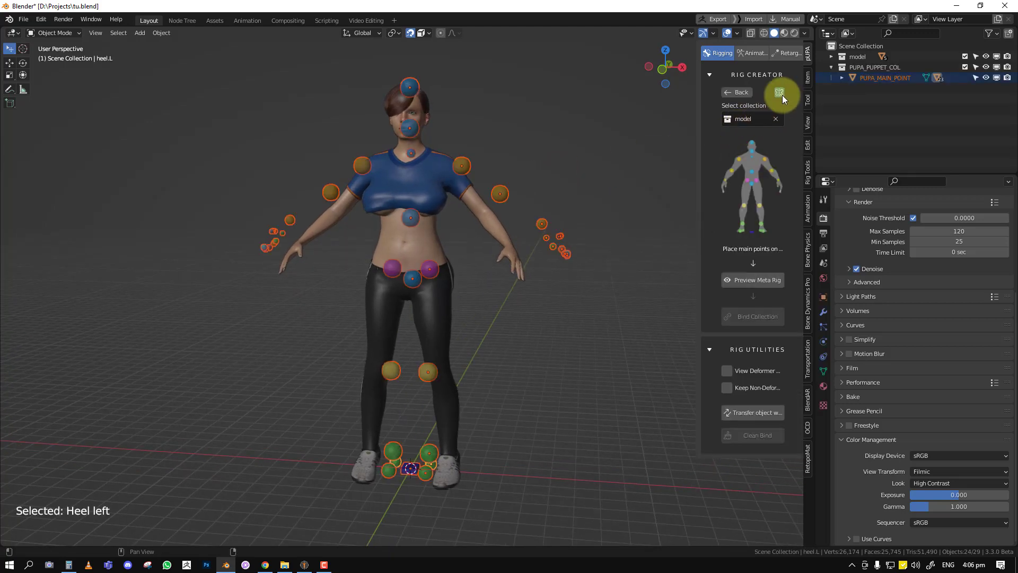
pyautogui.click(483, 174)
pyautogui.press('KP_1')
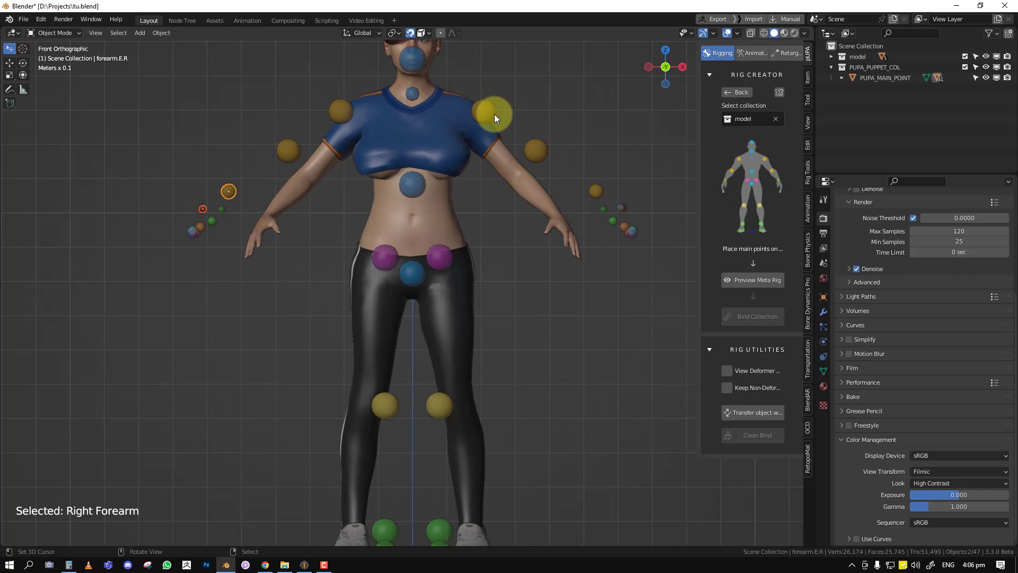
pyautogui.moveTo(487, 106); pyautogui.dragTo(575, 67, button='right')
pyautogui.moveTo(334, 114); pyautogui.dragTo(326, 98, button='right')
pyautogui.moveTo(326, 98); pyautogui.dragTo(104, 106)
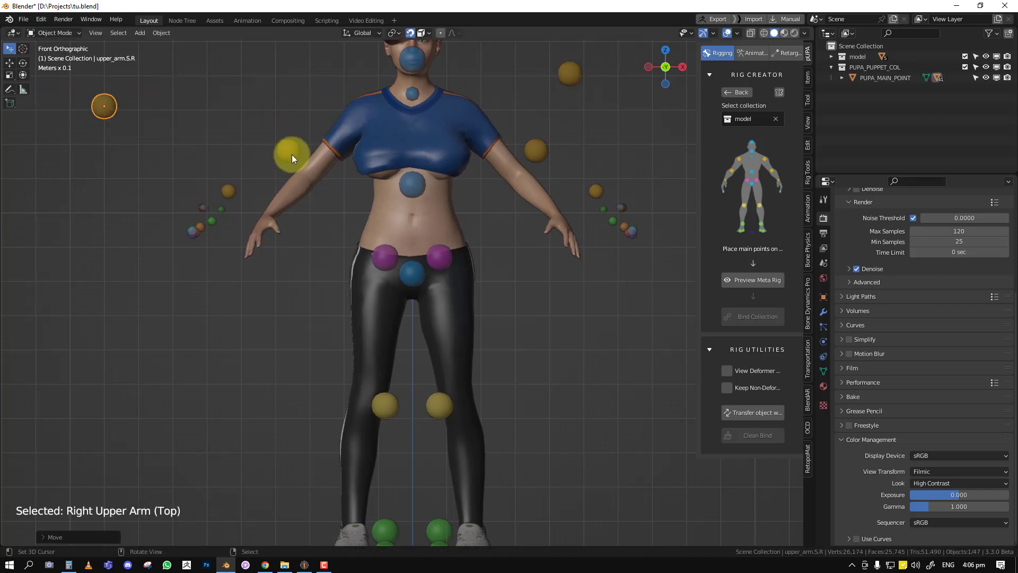
pyautogui.moveTo(291, 154); pyautogui.dragTo(196, 80)
pyautogui.moveTo(231, 194); pyautogui.dragTo(264, 235)
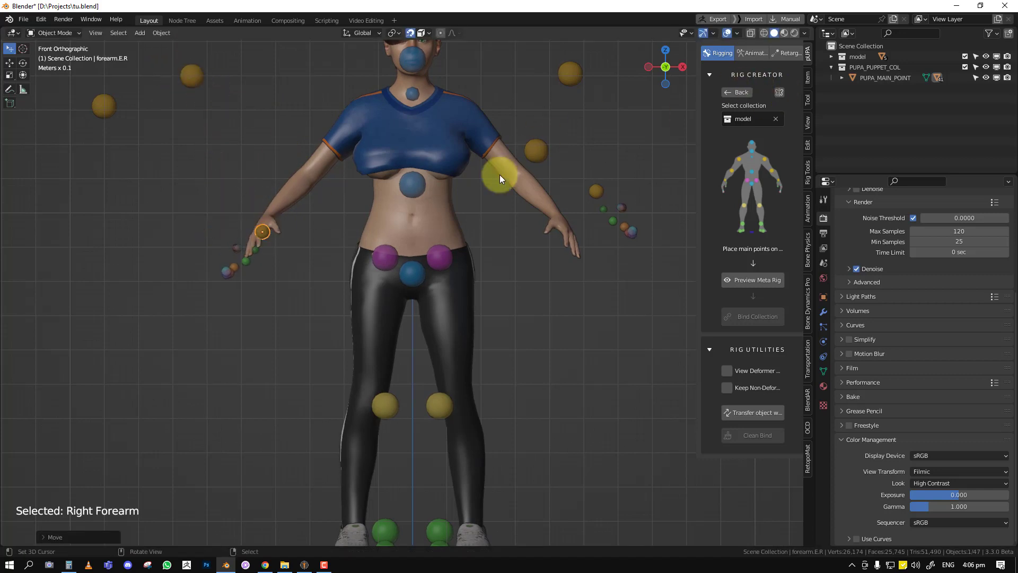
# Step: Turn point mirroring back on, discard the moved points and create a fresh rig for the model collection
pyautogui.click(779, 91)
pyautogui.click(738, 92)
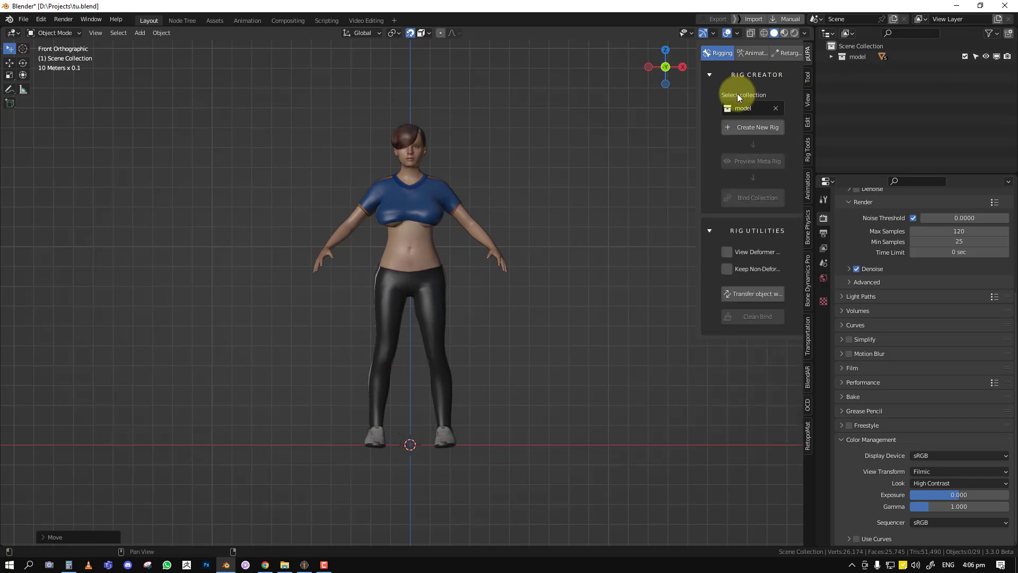
pyautogui.click(769, 128)
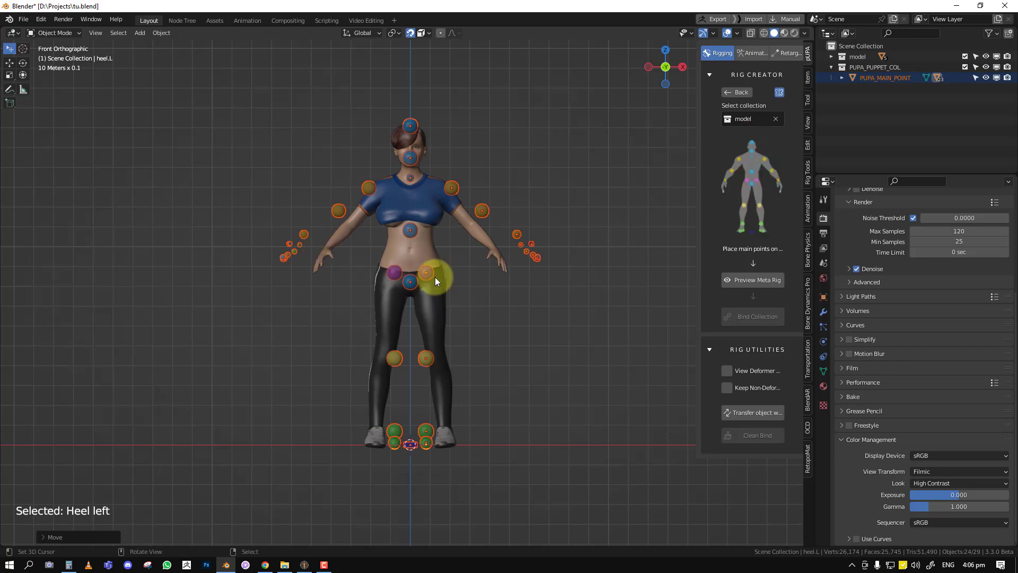
# Step: In front view, place the left upper arm and forearm points on the character's shoulder, elbow and wrist
pyautogui.moveTo(434, 277); pyautogui.dragTo(402, 291, button='middle')
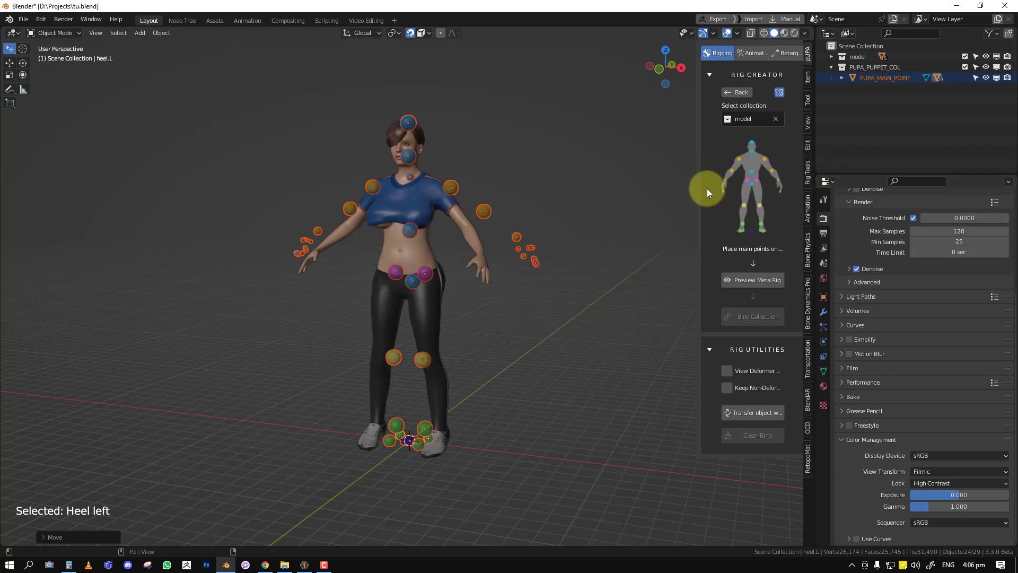
pyautogui.press('KP_1')
pyautogui.hotkey('alt', 'a')
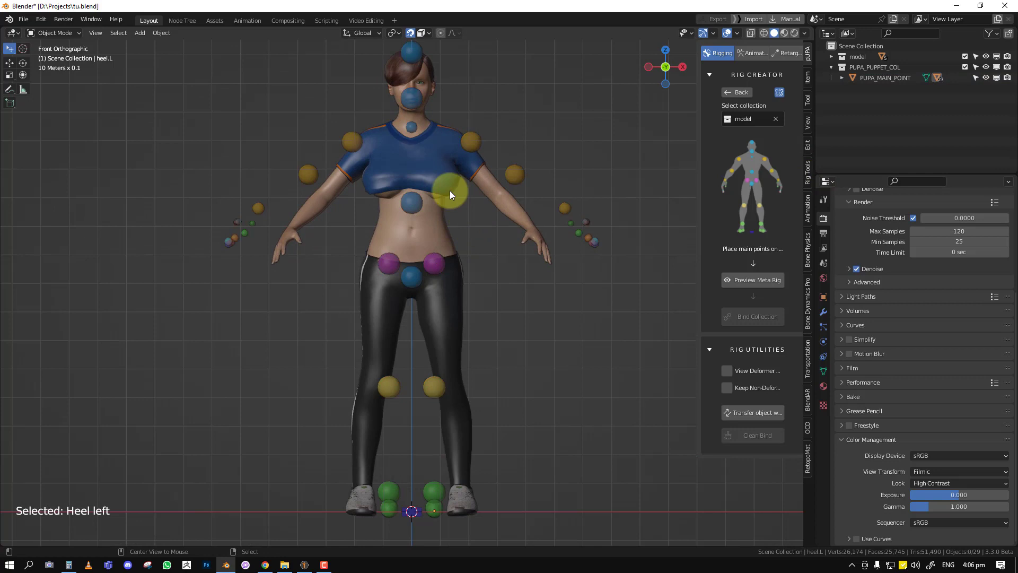
pyautogui.click(422, 33)
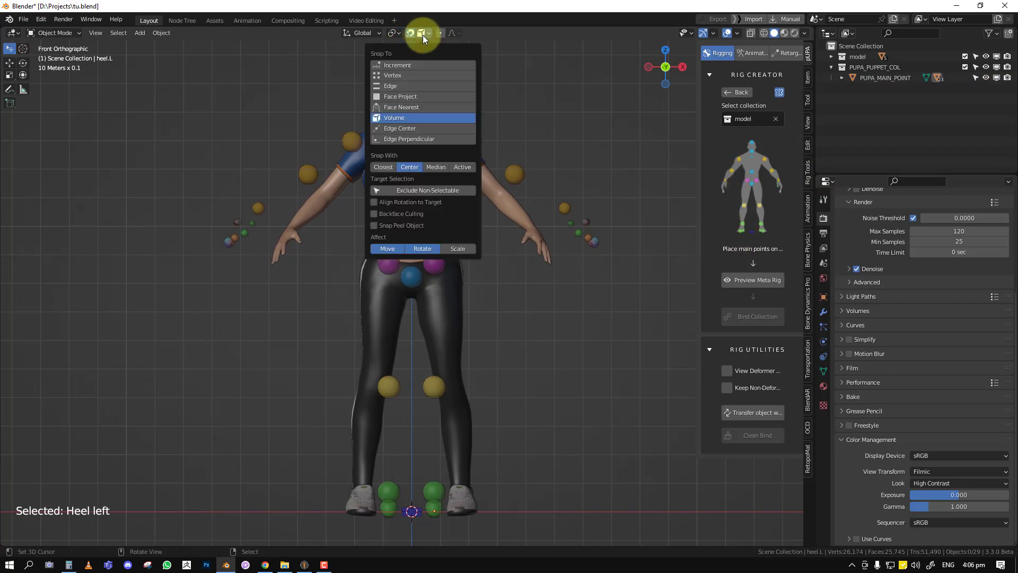
pyautogui.moveTo(467, 155); pyautogui.dragTo(456, 142)
pyautogui.scroll(2, 506, 158)
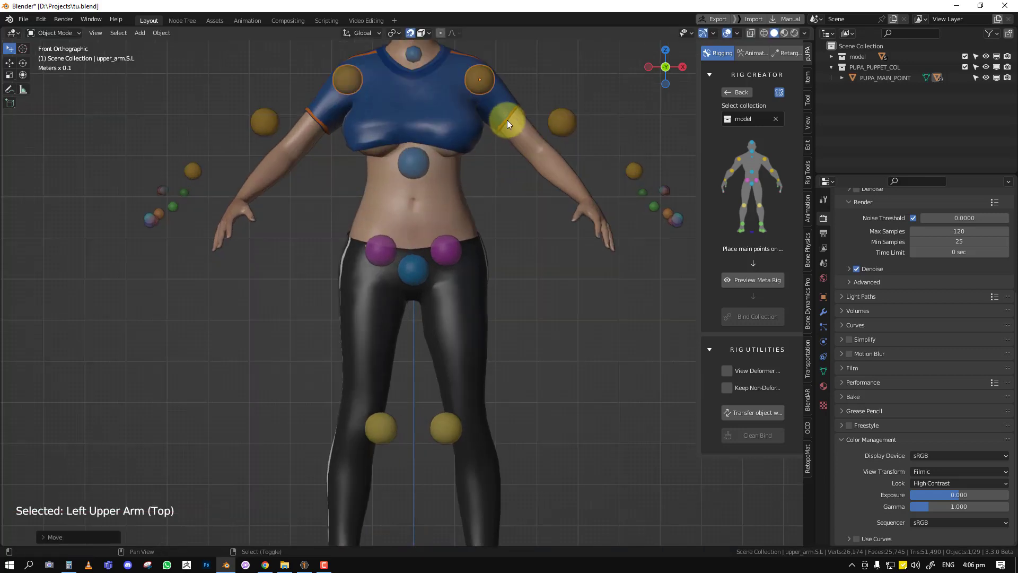
pyautogui.keyDown('shift'); pyautogui.moveTo(467, 56); pyautogui.dragTo(427, 131, button='middle'); pyautogui.keyUp('shift')
pyautogui.moveTo(527, 193); pyautogui.dragTo(496, 226)
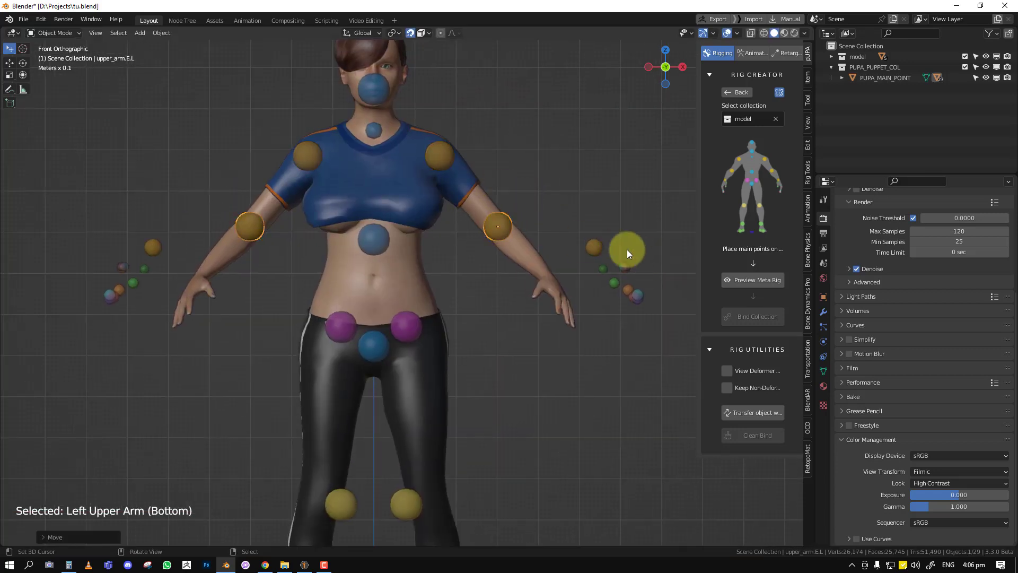
pyautogui.moveTo(626, 249); pyautogui.dragTo(548, 270)
# Step: Move the left thigh point onto the hip and the left knee point onto the knee
pyautogui.moveTo(390, 336); pyautogui.dragTo(417, 344)
pyautogui.keyDown('shift'); pyautogui.moveTo(412, 348); pyautogui.dragTo(428, 241, button='middle'); pyautogui.keyUp('shift')
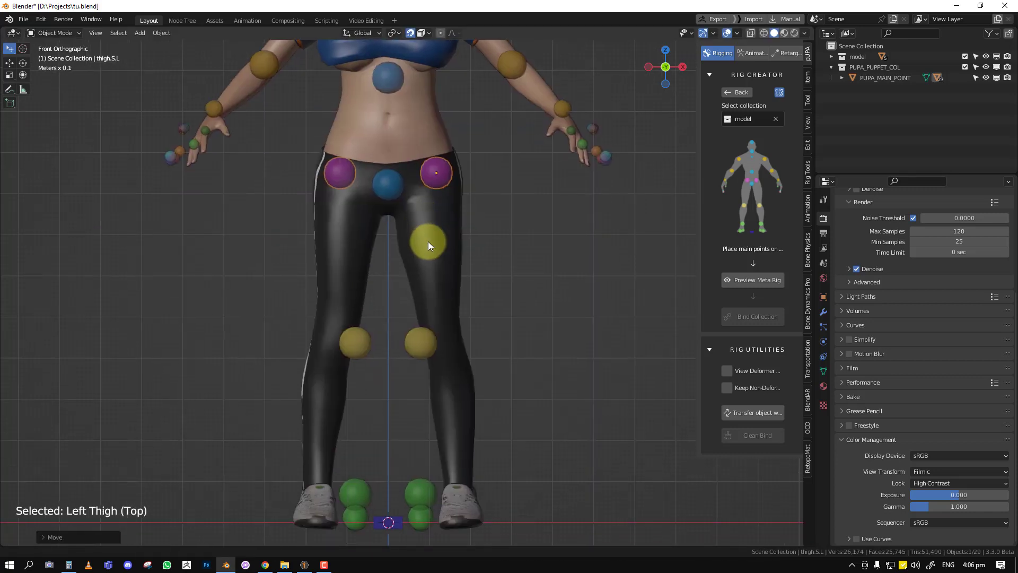
pyautogui.click(434, 343)
pyautogui.moveTo(433, 344); pyautogui.dragTo(445, 340, button='right')
# Step: Place the left foot joint, foot front and heel points on the character's ankle, toe and heel
pyautogui.keyDown('shift'); pyautogui.moveTo(452, 371); pyautogui.dragTo(453, 258, button='middle'); pyautogui.keyUp('shift')
pyautogui.moveTo(424, 375); pyautogui.dragTo(456, 371, button='right')
pyautogui.moveTo(456, 370); pyautogui.dragTo(454, 370)
pyautogui.moveTo(427, 395); pyautogui.dragTo(431, 394, button='middle')
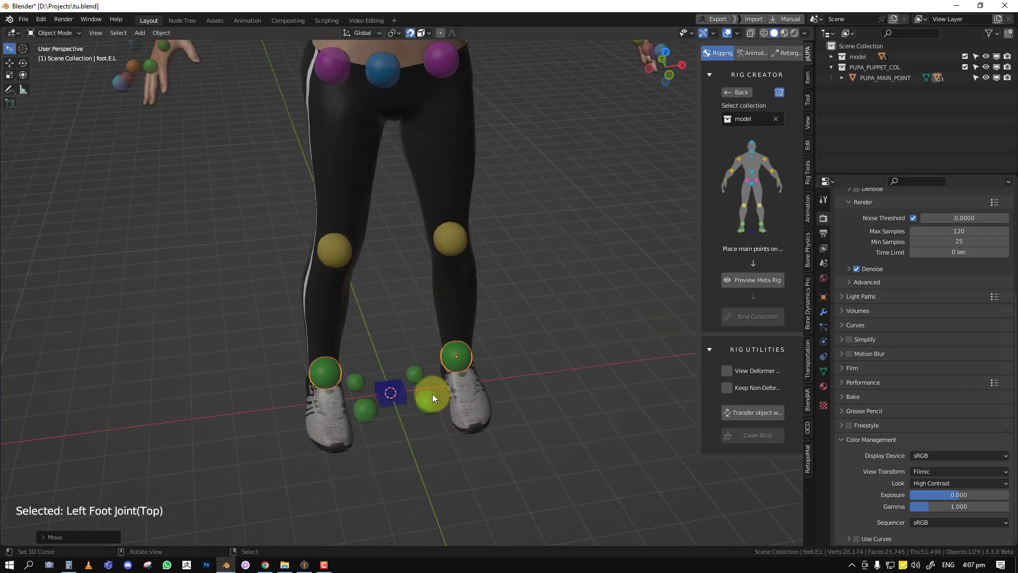
pyautogui.moveTo(431, 393); pyautogui.dragTo(470, 425)
pyautogui.moveTo(523, 390); pyautogui.dragTo(340, 382, button='middle')
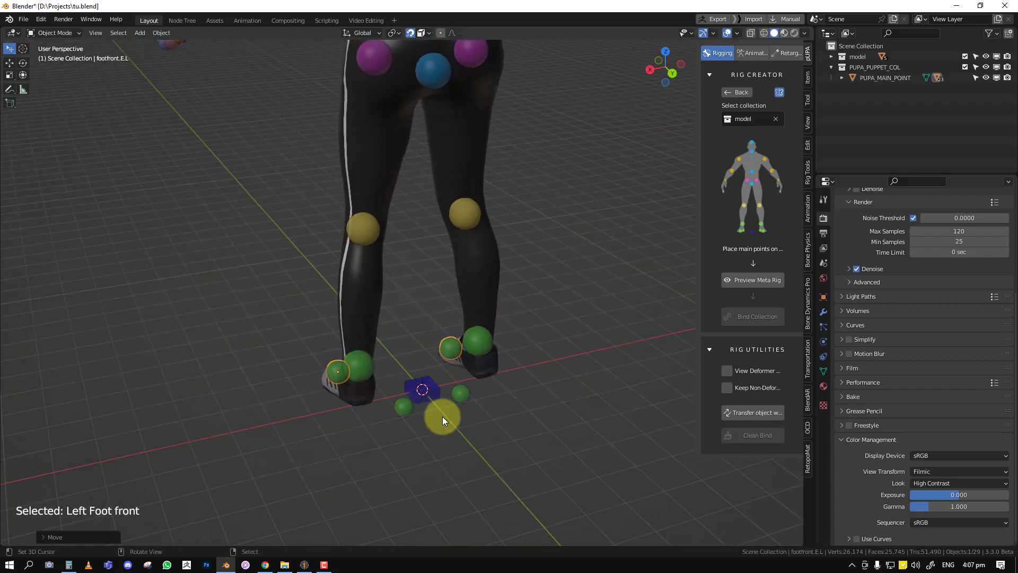
pyautogui.moveTo(404, 407); pyautogui.dragTo(377, 402)
pyautogui.click(359, 400)
pyautogui.moveTo(385, 351); pyautogui.dragTo(482, 333, button='middle')
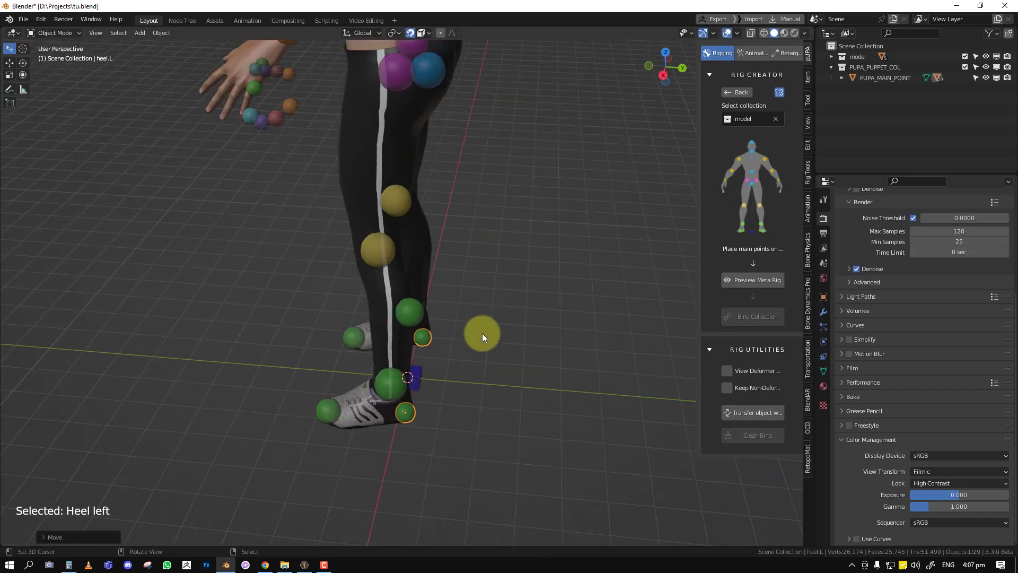
# Step: In side view, align the neck points and the head top point with the character's neck and head
pyautogui.press('KP_1')
pyautogui.keyDown('shift'); pyautogui.moveTo(494, 182); pyautogui.dragTo(515, 329, button='middle'); pyautogui.keyUp('shift')
pyautogui.keyDown('shift'); pyautogui.moveTo(543, 234); pyautogui.dragTo(509, 392, button='middle'); pyautogui.keyUp('shift')
pyautogui.moveTo(504, 235); pyautogui.dragTo(374, 217, button='middle')
pyautogui.press('KP_3')
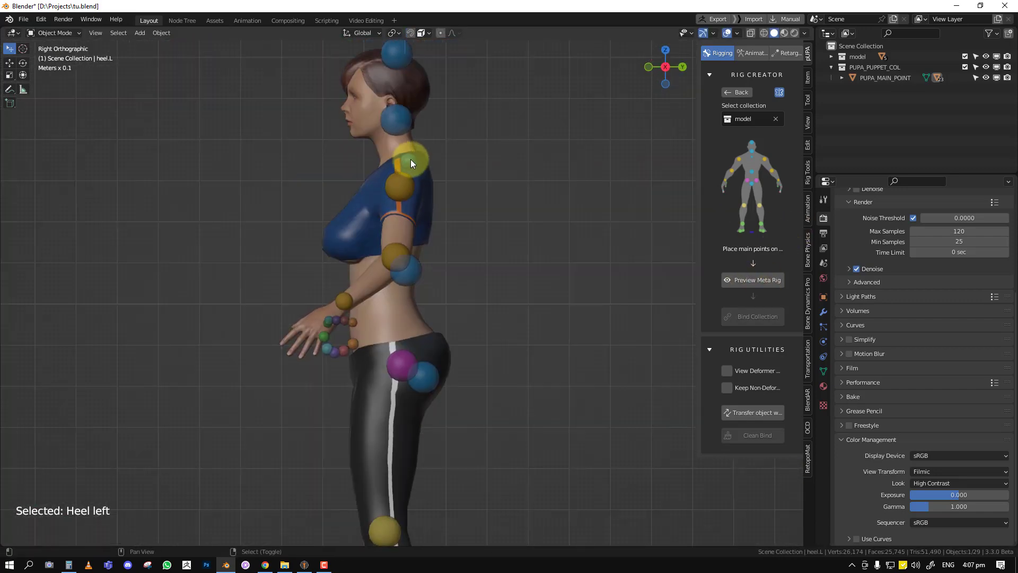
pyautogui.click(410, 159)
pyautogui.click(401, 151)
pyautogui.keyDown('shift'); pyautogui.moveTo(402, 150); pyautogui.dragTo(434, 198, button='middle'); pyautogui.keyUp('shift')
pyautogui.click(435, 122)
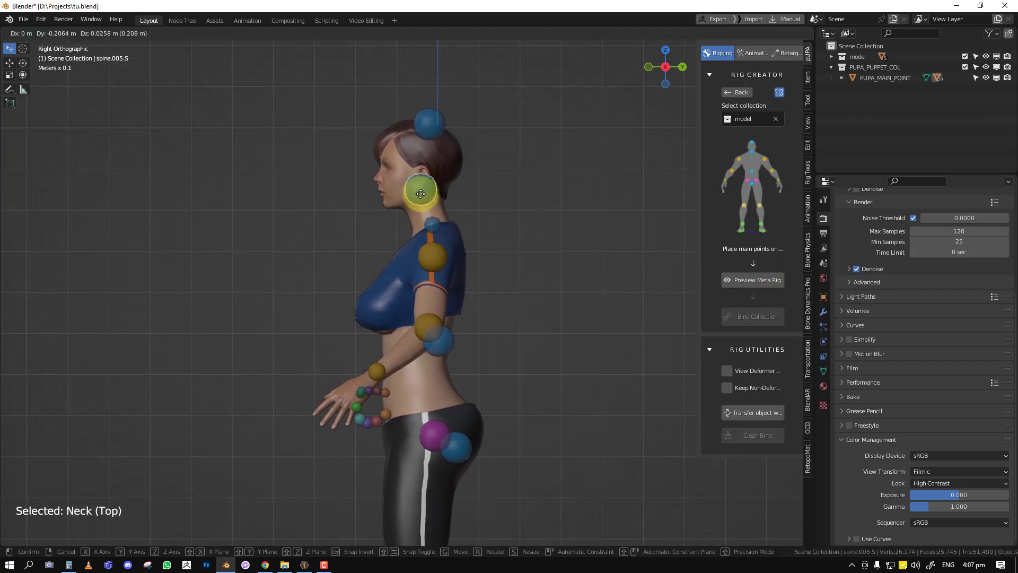
pyautogui.click(436, 122)
# Step: In front view, reposition the left forearm point on the character's wrist
pyautogui.press('KP_1')
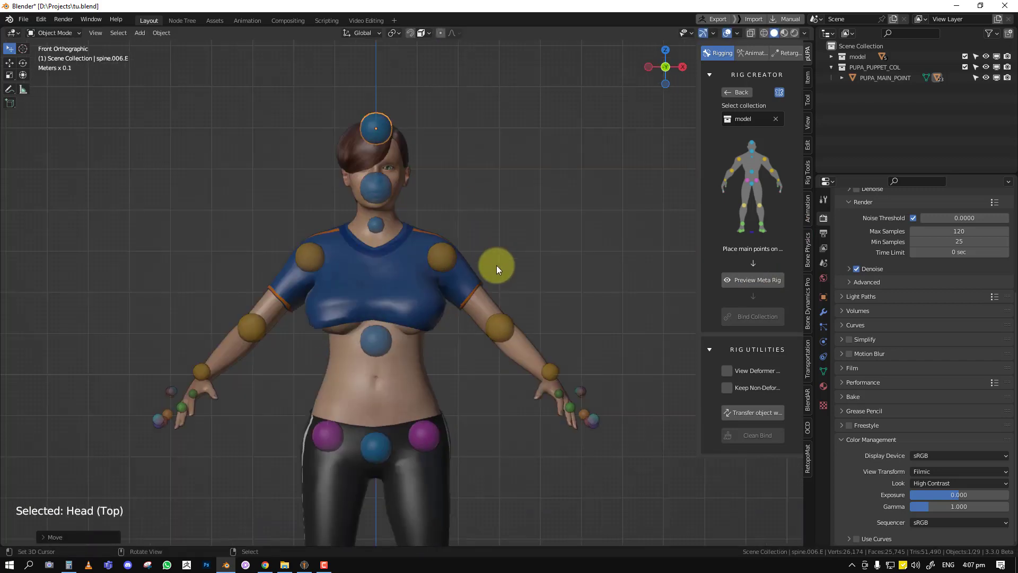
pyautogui.scroll(2, 539, 361)
pyautogui.moveTo(505, 294); pyautogui.dragTo(507, 302, button='middle')
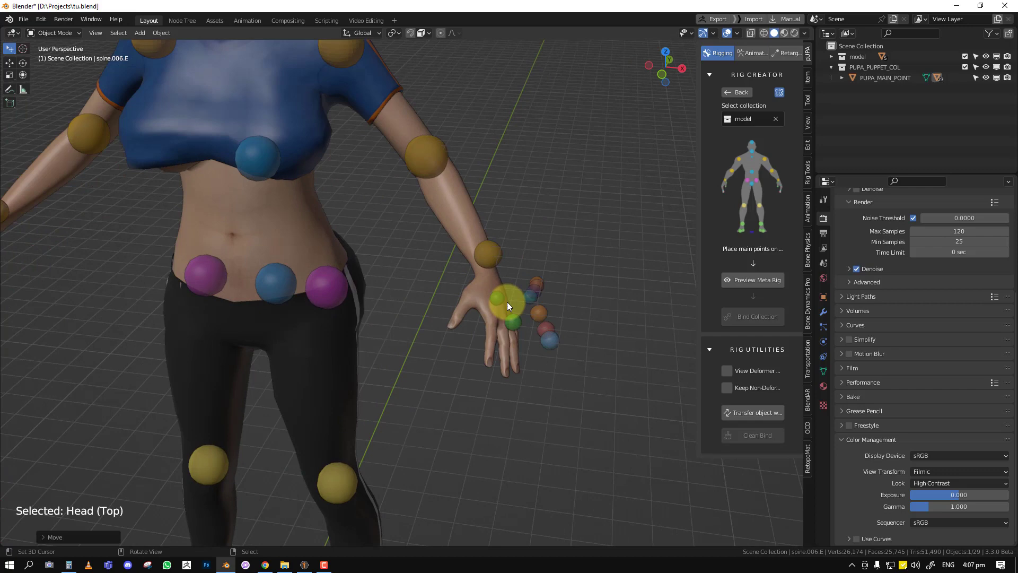
pyautogui.click(494, 250)
pyautogui.press('KP_1')
pyautogui.press('g')
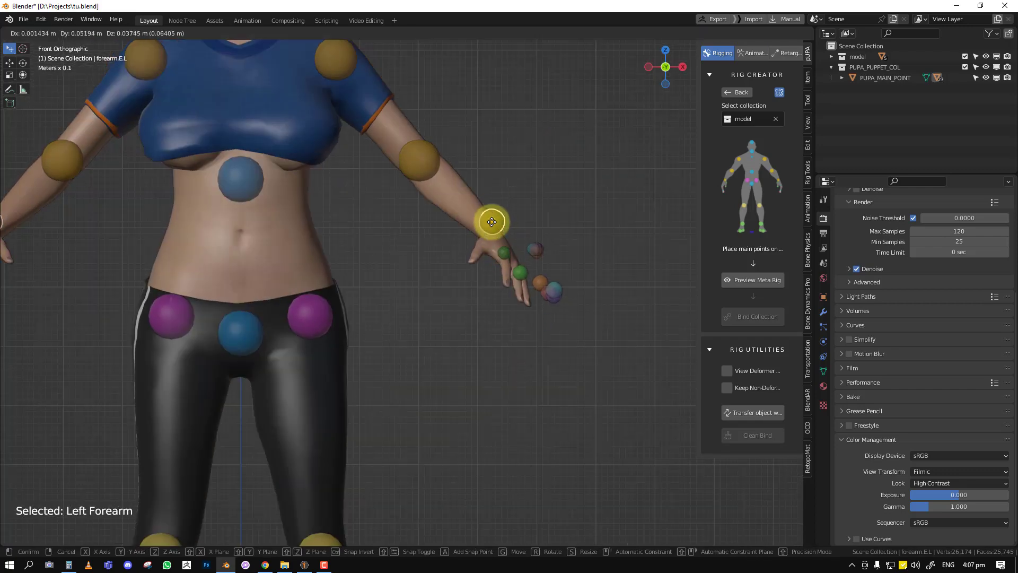
pyautogui.click(491, 230)
# Step: Place the left thumb's top and bottom points on the base and tip of the character's thumb
pyautogui.moveTo(510, 294); pyautogui.dragTo(508, 344, button='middle')
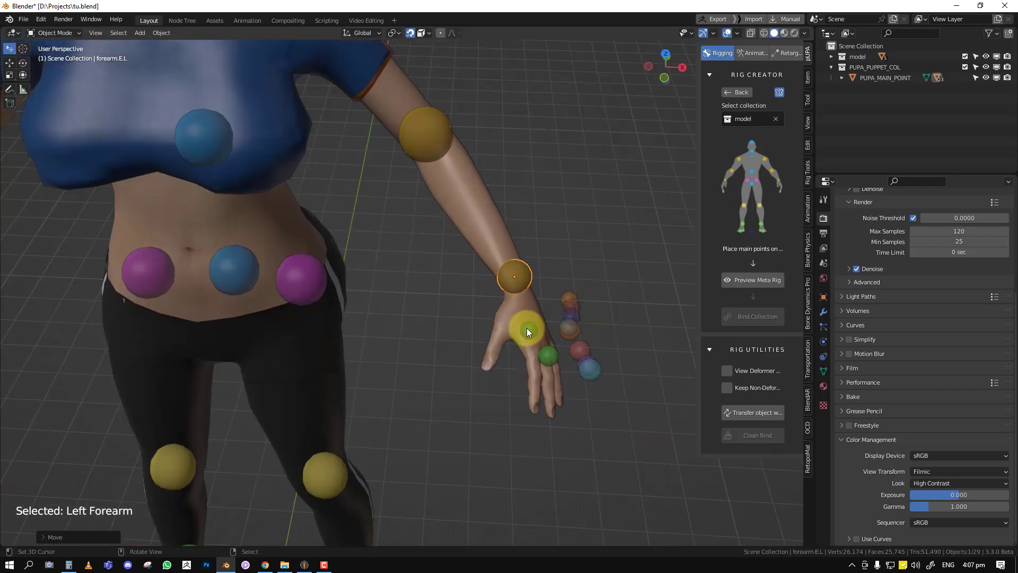
pyautogui.moveTo(527, 328); pyautogui.dragTo(500, 324, button='right')
pyautogui.keyDown('shift'); pyautogui.moveTo(505, 321); pyautogui.dragTo(484, 267, button='middle'); pyautogui.keyUp('shift')
pyautogui.moveTo(521, 296); pyautogui.dragTo(457, 305, button='right')
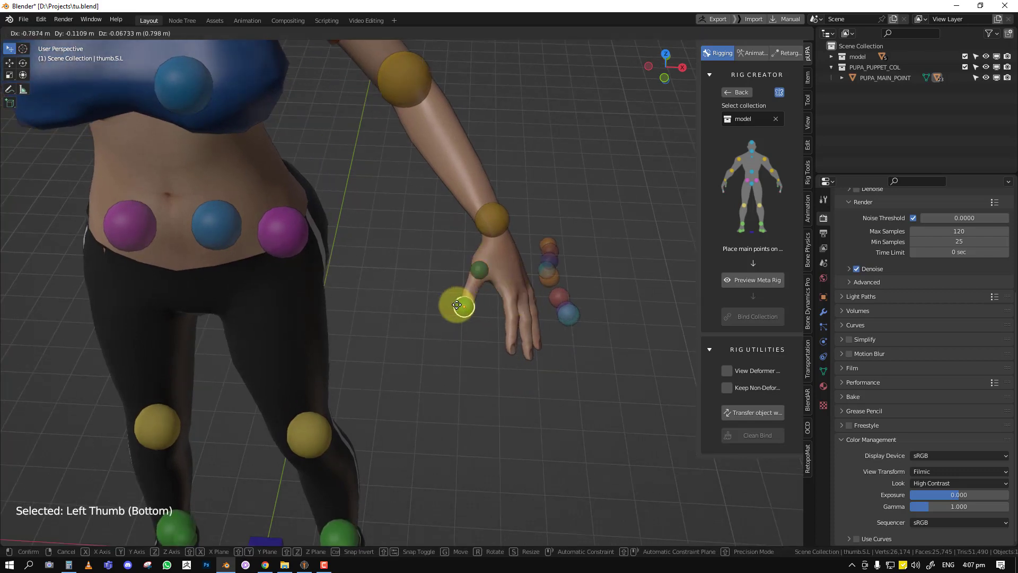
pyautogui.moveTo(456, 305); pyautogui.dragTo(461, 307)
pyautogui.moveTo(461, 306); pyautogui.dragTo(482, 285, button='middle')
# Step: Place the left index finger's top and bottom points on the knuckle and tip of the index finger
pyautogui.moveTo(483, 285); pyautogui.dragTo(432, 290)
pyautogui.moveTo(432, 290); pyautogui.dragTo(416, 291, button='middle')
pyautogui.moveTo(471, 339); pyautogui.dragTo(371, 323)
pyautogui.moveTo(371, 323); pyautogui.dragTo(384, 287, button='middle')
pyautogui.moveTo(384, 287); pyautogui.dragTo(405, 294)
pyautogui.moveTo(405, 293); pyautogui.dragTo(434, 279, button='middle')
# Step: Place the left middle finger's top and bottom points on the knuckle and tip of the middle finger
pyautogui.moveTo(456, 268); pyautogui.dragTo(371, 278)
pyautogui.moveTo(448, 365); pyautogui.dragTo(333, 343)
pyautogui.moveTo(333, 344); pyautogui.dragTo(437, 311, button='middle')
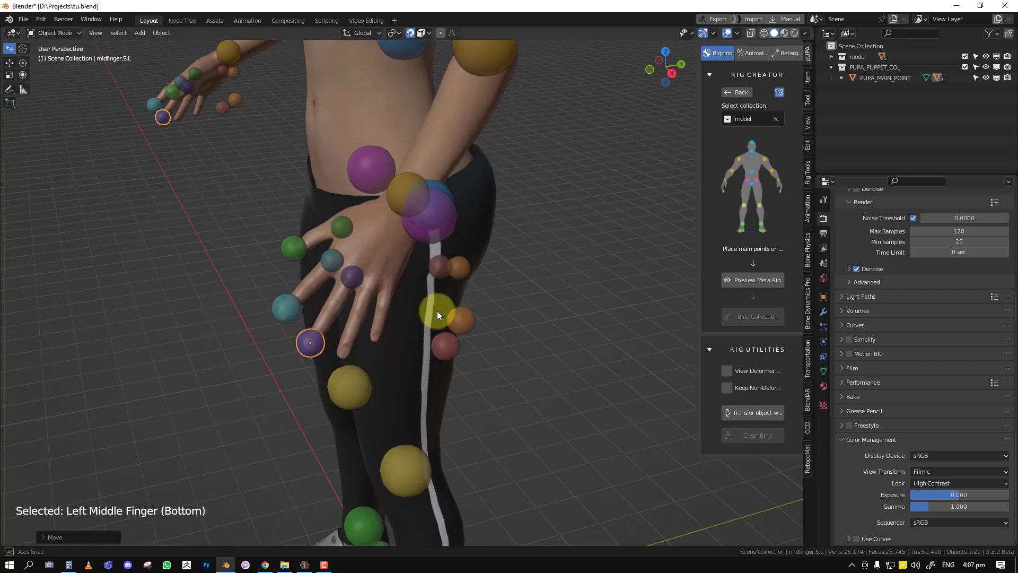
# Step: Place the left ring finger's top and bottom points on the knuckle and tip of the ring finger
pyautogui.scroll(1, 444, 303)
pyautogui.moveTo(448, 261); pyautogui.dragTo(358, 282)
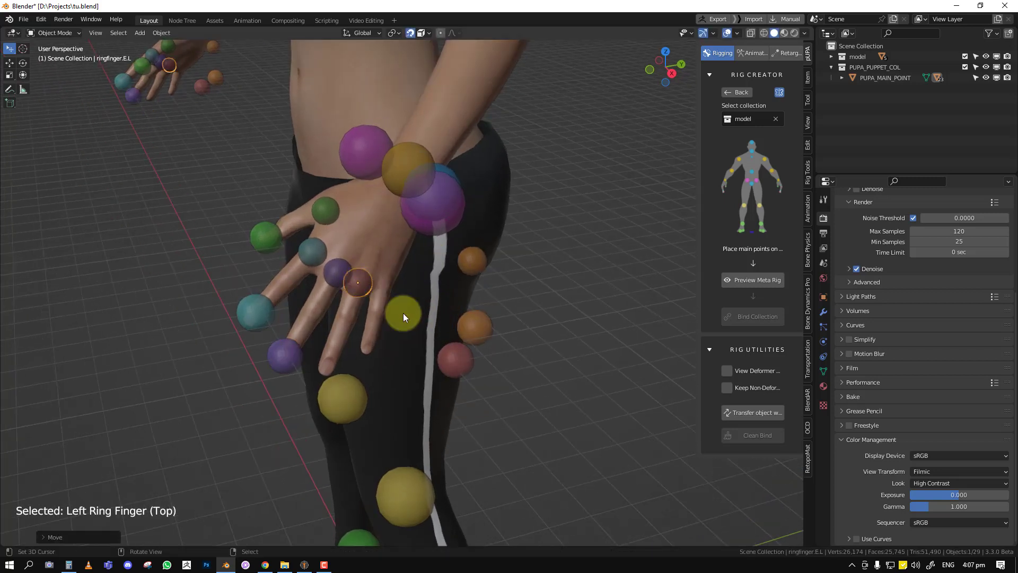
pyautogui.moveTo(454, 359); pyautogui.dragTo(328, 362)
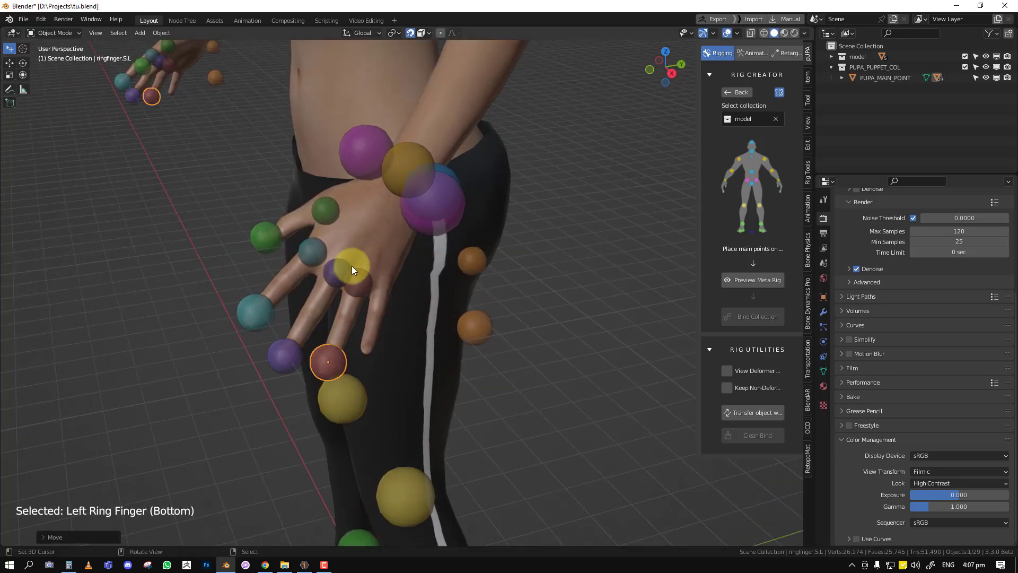
pyautogui.click(335, 274)
# Step: Place the left little finger's top and bottom points on the knuckle and tip of the little finger
pyautogui.moveTo(335, 274); pyautogui.dragTo(445, 255, button='middle')
pyautogui.moveTo(445, 255); pyautogui.dragTo(359, 275)
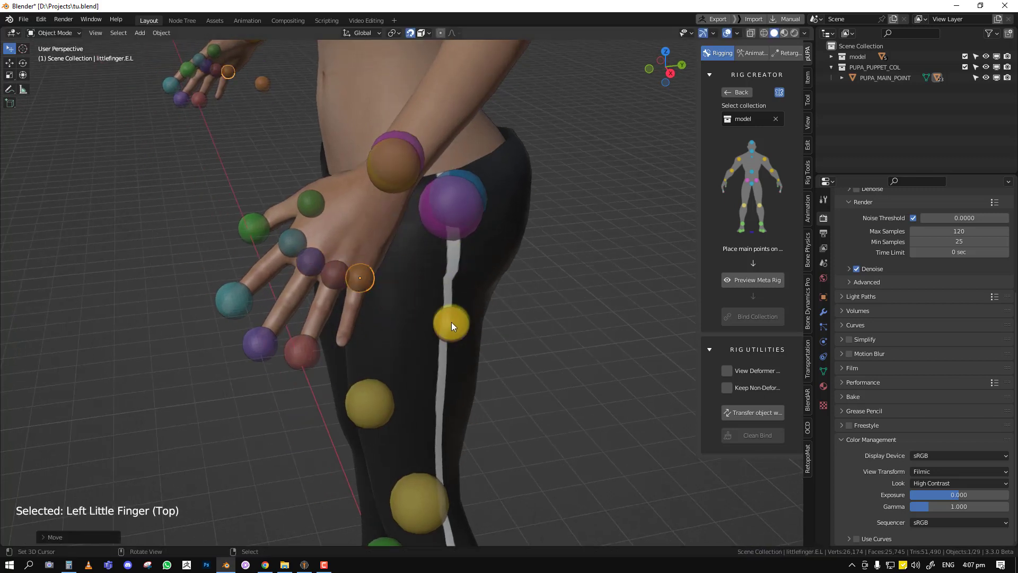
pyautogui.moveTo(450, 322); pyautogui.dragTo(345, 340)
pyautogui.moveTo(344, 340); pyautogui.dragTo(475, 311, button='middle')
# Step: Move both left little finger points away from the hand into empty space
pyautogui.moveTo(532, 236); pyautogui.dragTo(430, 290, button='middle')
pyautogui.moveTo(430, 291); pyautogui.dragTo(536, 286)
pyautogui.moveTo(399, 346); pyautogui.dragTo(629, 345)
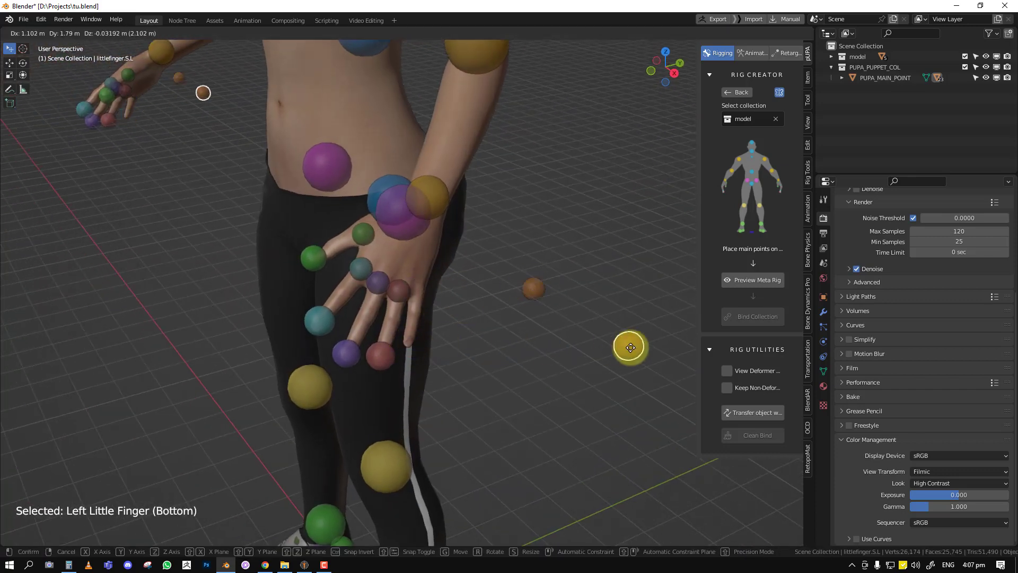
pyautogui.moveTo(394, 309); pyautogui.dragTo(461, 306, button='middle')
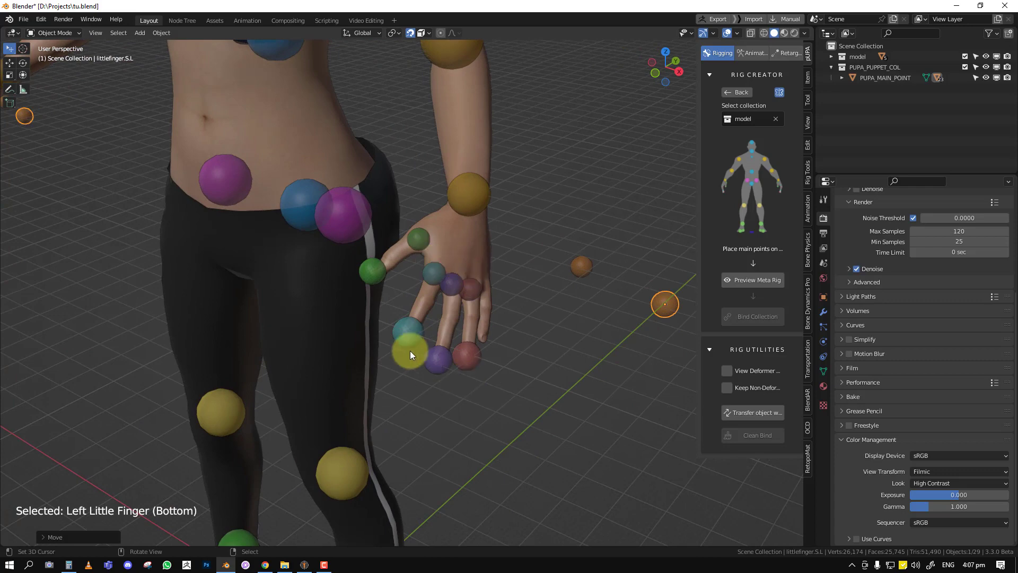
pyautogui.moveTo(580, 279); pyautogui.dragTo(591, 261)
pyautogui.scroll(-3, 587, 285)
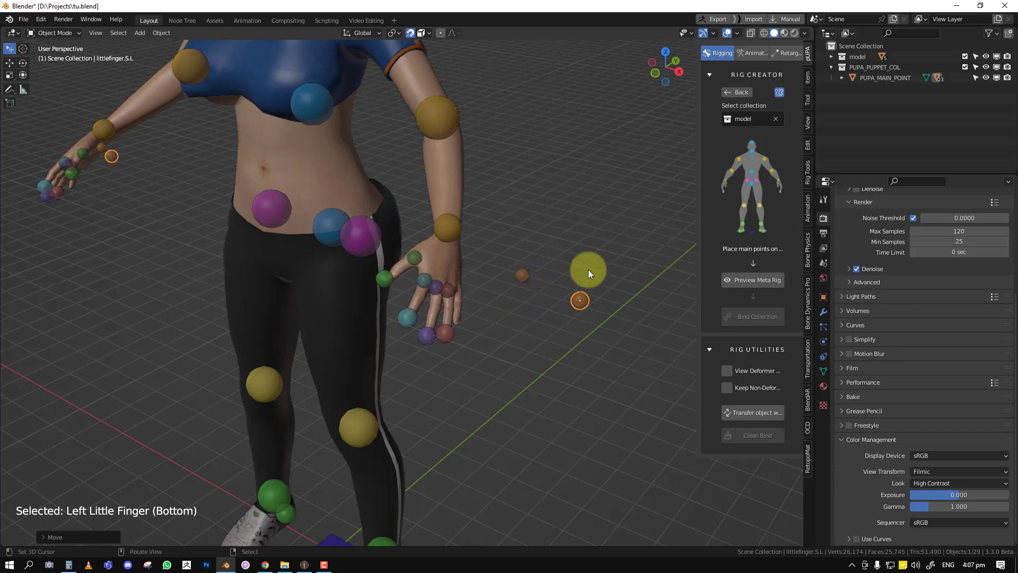
pyautogui.moveTo(505, 303); pyautogui.dragTo(492, 307, button='middle')
# Step: Return the left little finger's top and bottom points to the knuckle and tip of the little finger
pyautogui.moveTo(512, 275); pyautogui.dragTo(498, 283, button='right')
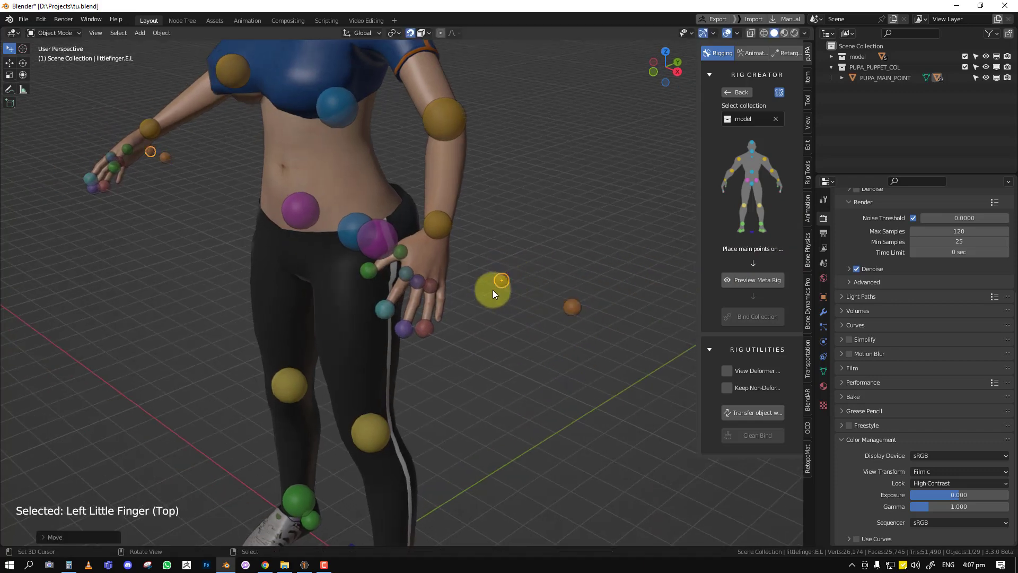
pyautogui.moveTo(492, 290); pyautogui.dragTo(472, 292, button='middle')
pyautogui.scroll(2, 472, 291)
pyautogui.scroll(3, 445, 304)
pyautogui.moveTo(551, 306); pyautogui.dragTo(391, 300, button='right')
pyautogui.scroll(-4, 533, 314)
pyautogui.rightClick(566, 352)
pyautogui.scroll(2, 410, 302)
pyautogui.press('g')
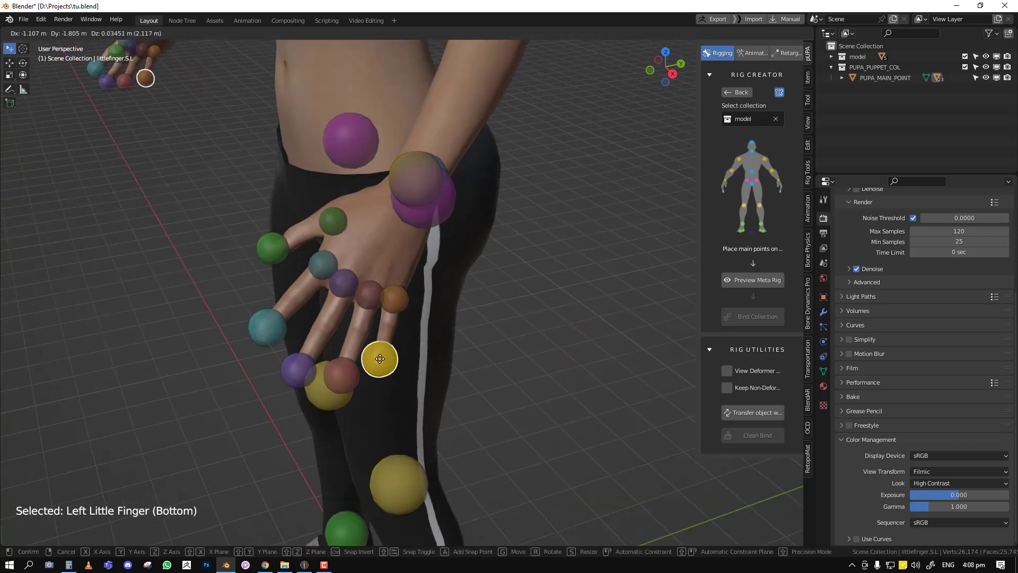
pyautogui.click(385, 360)
# Step: In side view, move the spine point below the chest and the pelvis point forward inside the torso
pyautogui.press('KP_1')
pyautogui.scroll(-5, 505, 416)
pyautogui.moveTo(505, 415); pyautogui.dragTo(457, 334, button='middle')
pyautogui.press('KP_1')
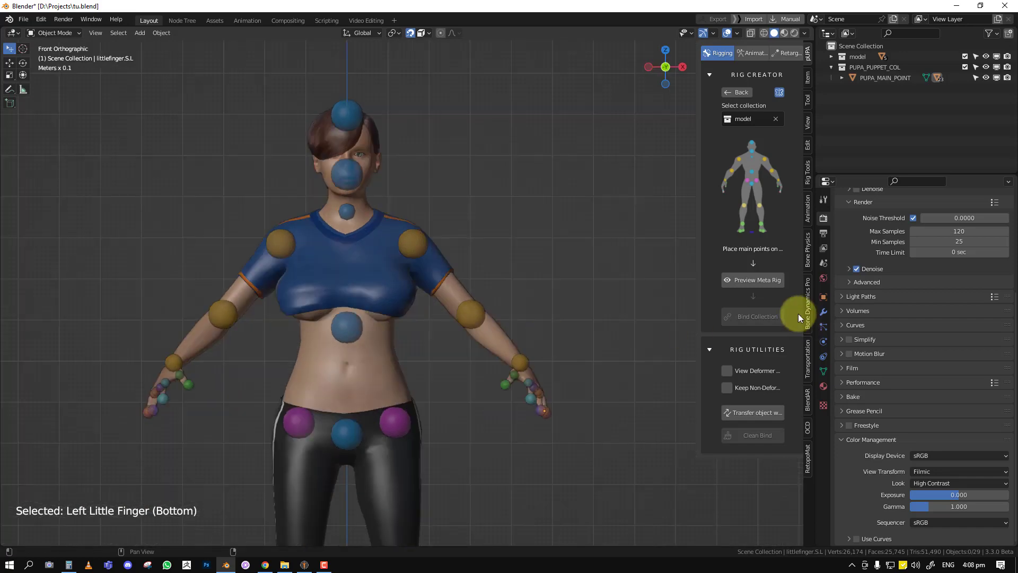
pyautogui.press('KP_3')
pyautogui.moveTo(466, 331); pyautogui.dragTo(428, 329, button='right')
pyautogui.moveTo(479, 435); pyautogui.dragTo(468, 436, button='right')
pyautogui.moveTo(468, 436); pyautogui.dragTo(440, 431)
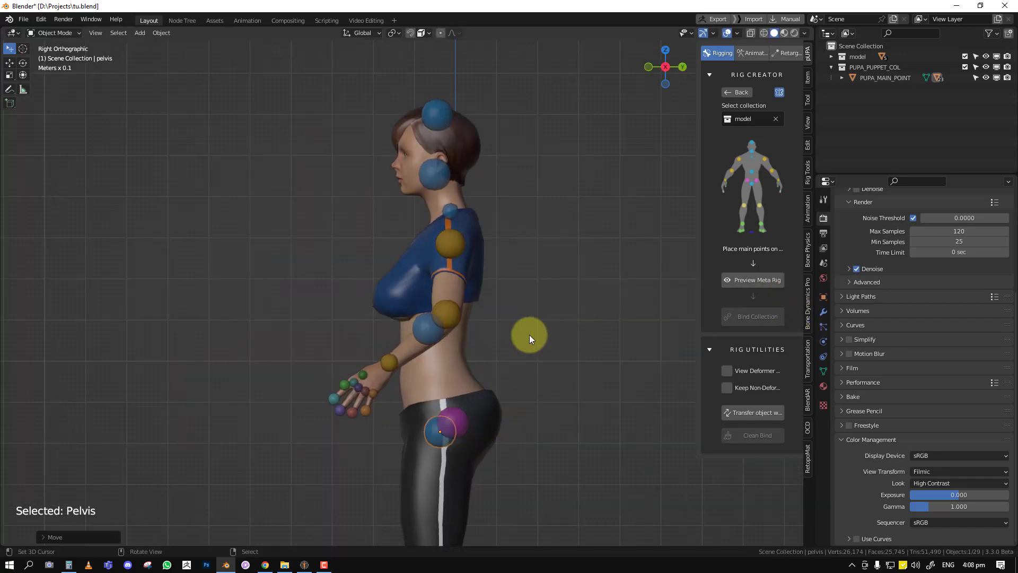
# Step: Preview the meta rig and adjust its lower spine, neck and head top joints in side view
pyautogui.click(753, 282)
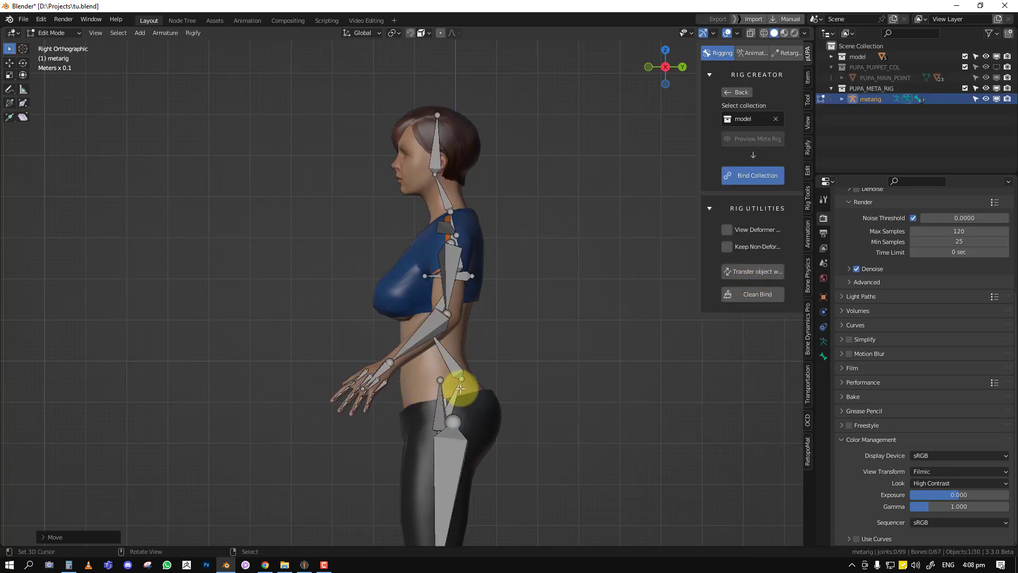
pyautogui.moveTo(461, 375); pyautogui.dragTo(437, 387)
pyautogui.moveTo(435, 381); pyautogui.dragTo(459, 246, button='middle')
pyautogui.moveTo(460, 247)
pyautogui.mouseDown()
pyautogui.moveTo(481, 291)
pyautogui.moveTo(461, 249)
pyautogui.mouseUp()
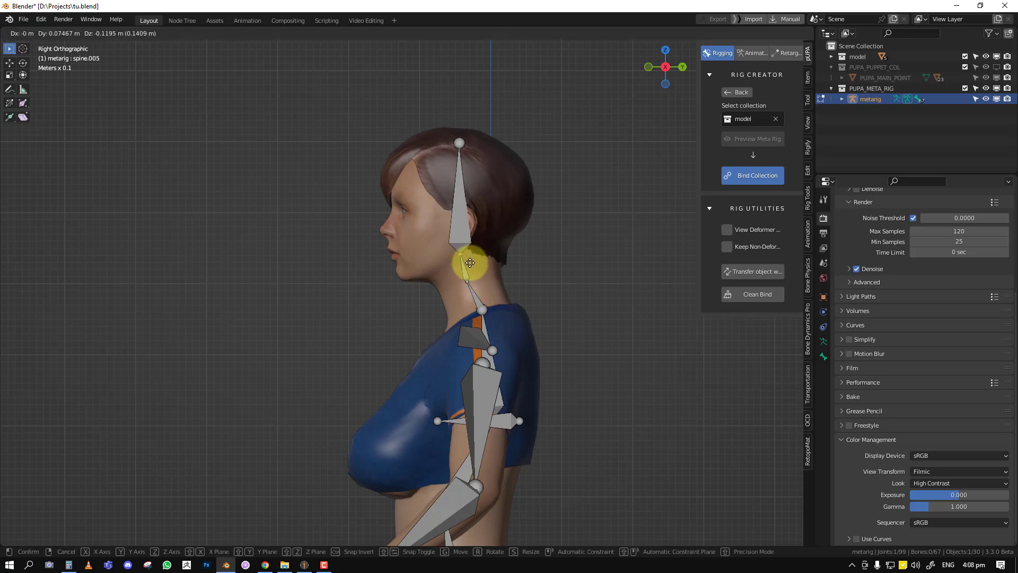
pyautogui.click(460, 139)
pyautogui.moveTo(466, 121); pyautogui.dragTo(471, 235, button='middle')
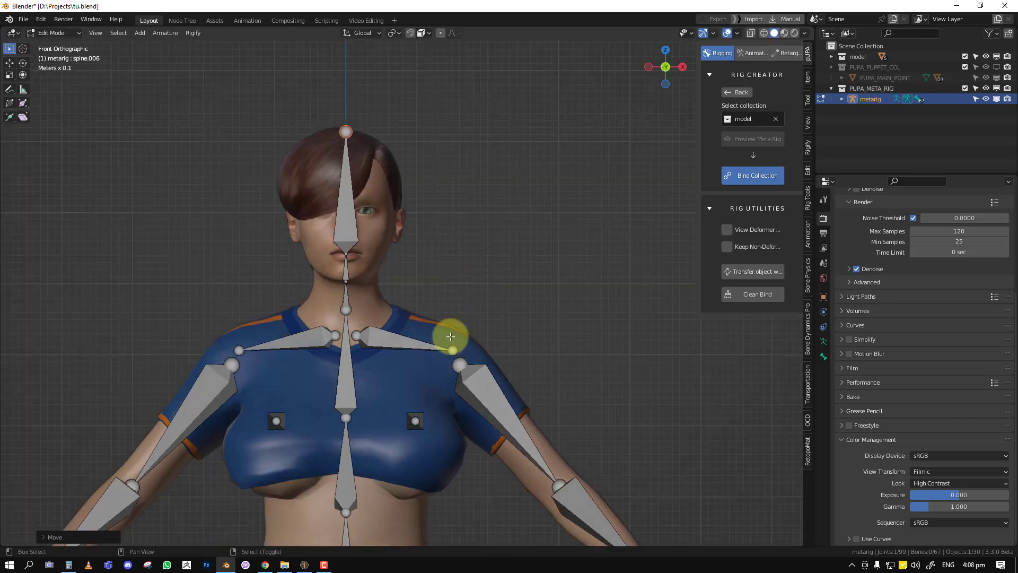
# Step: In front view, shift the left upper arm's shoulder joint and the left breast bone's tip outward
pyautogui.keyDown('shift'); pyautogui.moveTo(452, 339); pyautogui.dragTo(492, 209, button='middle'); pyautogui.keyUp('shift')
pyautogui.moveTo(500, 235); pyautogui.dragTo(509, 234, button='right')
pyautogui.keyDown('shift'); pyautogui.moveTo(476, 325); pyautogui.dragTo(459, 229, button='middle'); pyautogui.keyUp('shift')
pyautogui.click(397, 262)
pyautogui.moveTo(397, 262); pyautogui.dragTo(452, 251, button='middle')
pyautogui.press('KP_1')
pyautogui.moveTo(471, 235); pyautogui.dragTo(496, 234, button='right')
pyautogui.scroll(-1, 496, 273)
# Step: Lower the left thigh bone's top joint at the hip
pyautogui.keyDown('shift'); pyautogui.moveTo(458, 397); pyautogui.dragTo(462, 224, button='middle'); pyautogui.keyUp('shift')
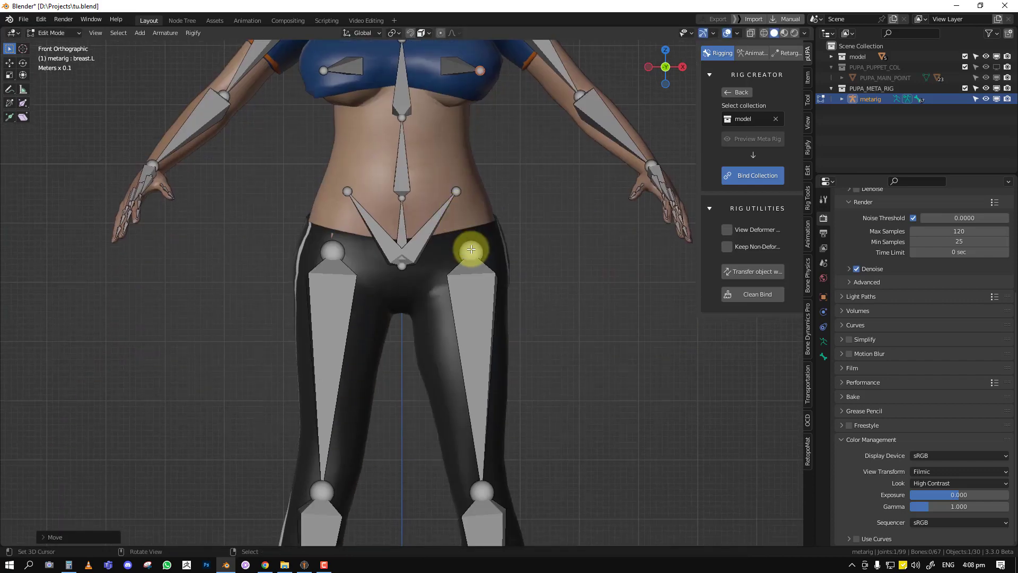
pyautogui.moveTo(472, 250); pyautogui.dragTo(468, 287, button='right')
pyautogui.scroll(-5, 468, 288)
pyautogui.scroll(4, 448, 284)
# Step: In side view, move the left knee joint forward toward the front of the knee
pyautogui.keyDown('shift'); pyautogui.moveTo(440, 439); pyautogui.dragTo(432, 255, button='middle'); pyautogui.keyUp('shift')
pyautogui.press('KP_3')
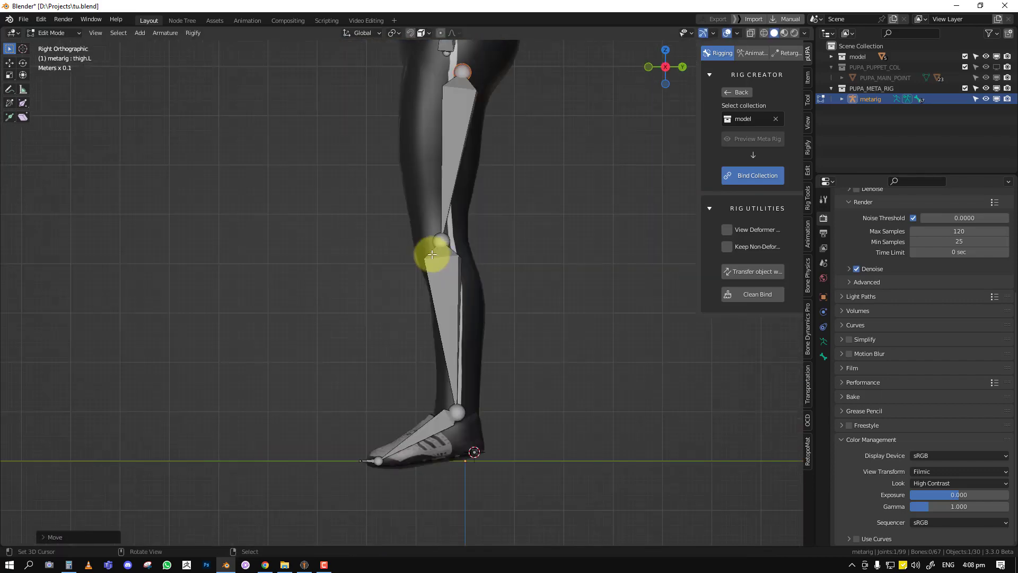
pyautogui.press('g')
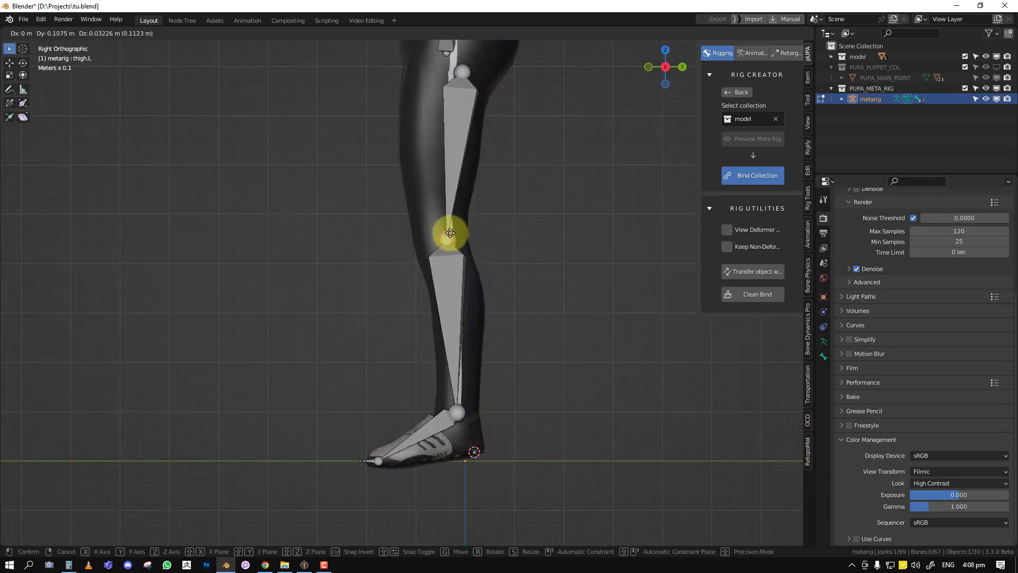
pyautogui.click(434, 240)
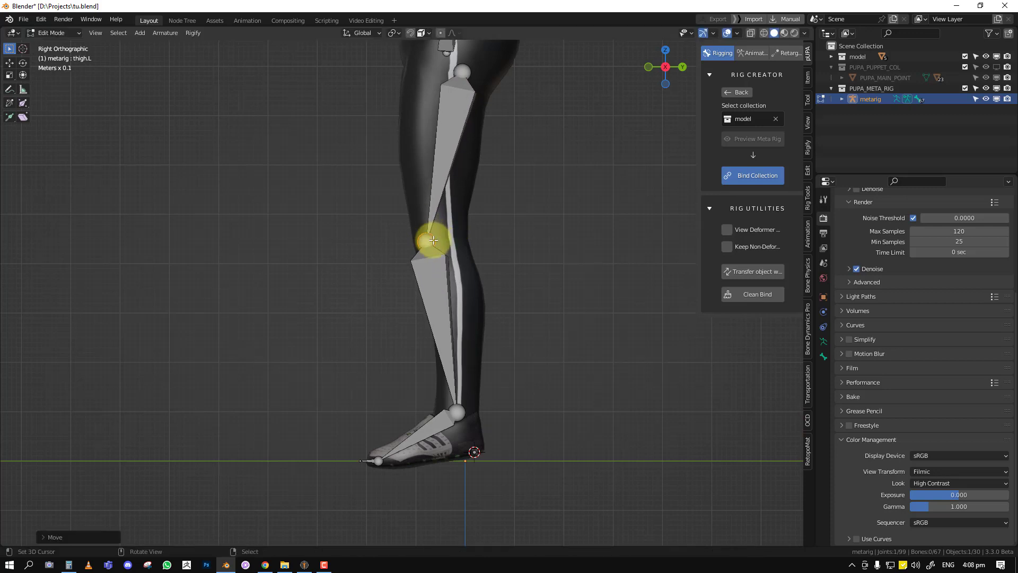
# Step: Move the left ankle joint back over the heel and fine-tune the left toe joint
pyautogui.click(468, 418)
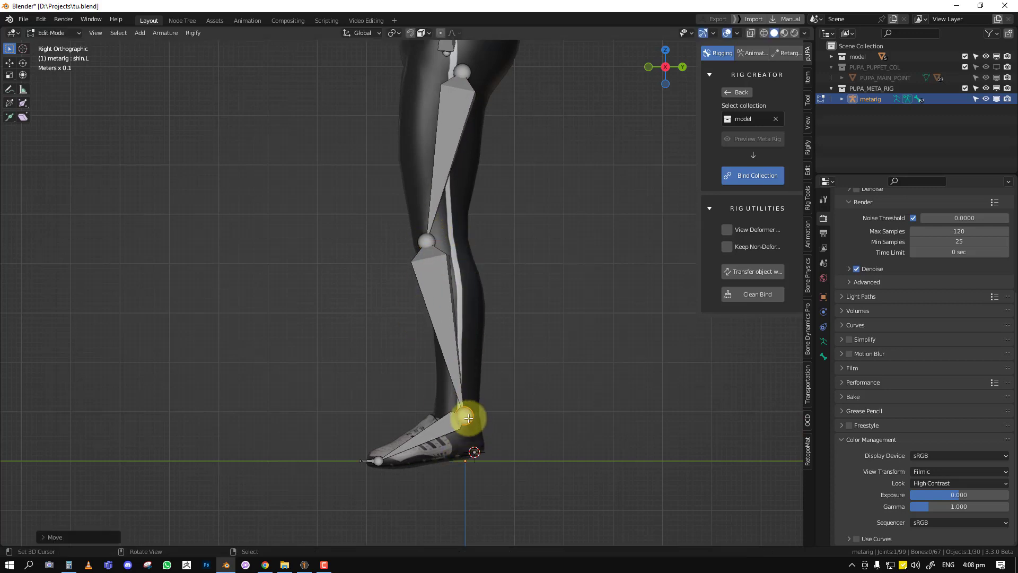
pyautogui.press('KP_1')
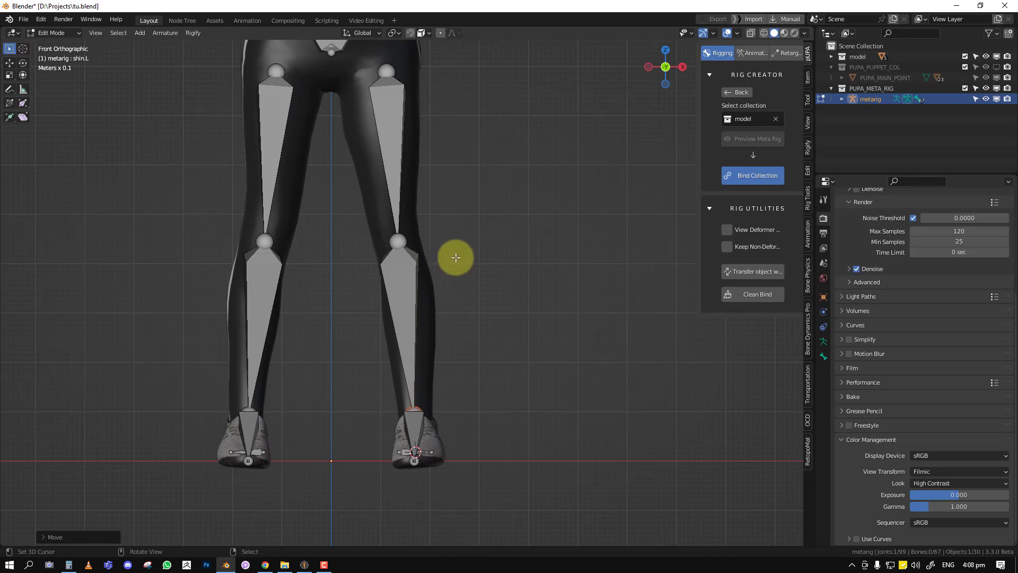
pyautogui.press('KP_3')
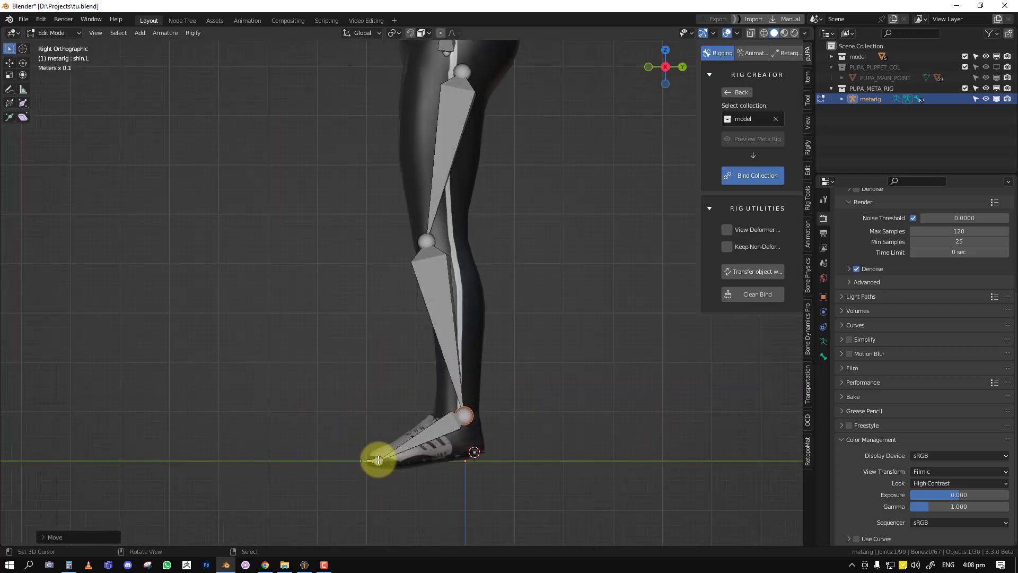
pyautogui.moveTo(378, 460)
pyautogui.mouseDown()
pyautogui.moveTo(404, 454)
pyautogui.moveTo(375, 458)
pyautogui.mouseUp()
# Step: Adjust the meta rig's left elbow joint within the arm and return to Object Mode
pyautogui.click(480, 192)
pyautogui.press('KP_1')
pyautogui.keyDown('shift'); pyautogui.moveTo(418, 78); pyautogui.dragTo(434, 260, button='middle'); pyautogui.keyUp('shift')
pyautogui.moveTo(547, 199); pyautogui.dragTo(474, 218, button='middle')
pyautogui.scroll(3, 474, 218)
pyautogui.click(492, 196)
pyautogui.press('KP_1')
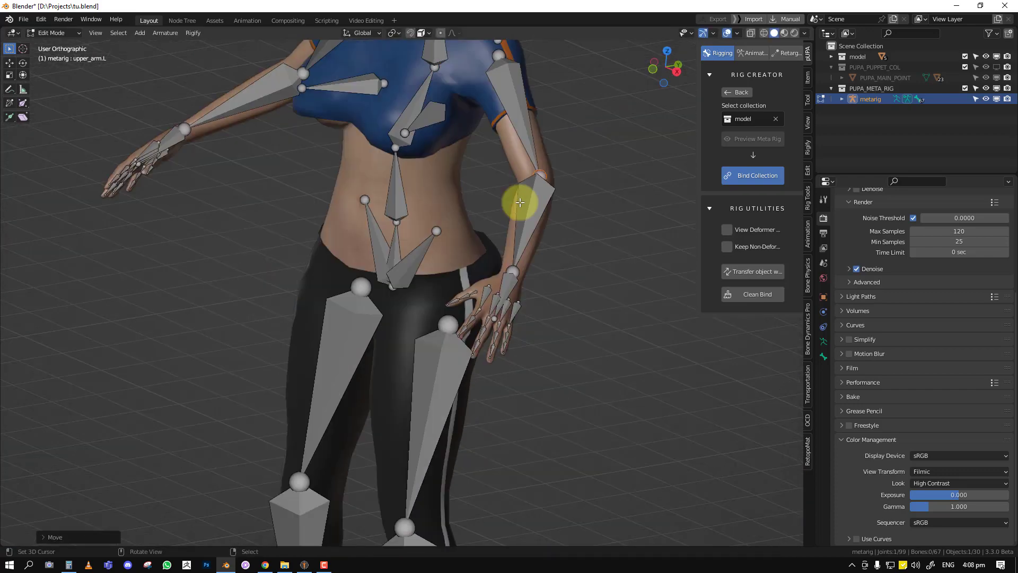
pyautogui.keyDown('shift'); pyautogui.moveTo(400, 190); pyautogui.dragTo(413, 251, button='middle'); pyautogui.keyUp('shift')
pyautogui.press('Tab')
# Step: Bind the model collection to the rig and lower the torso control into a crouch to test the leg bending
pyautogui.moveTo(370, 216); pyautogui.dragTo(397, 233, button='middle')
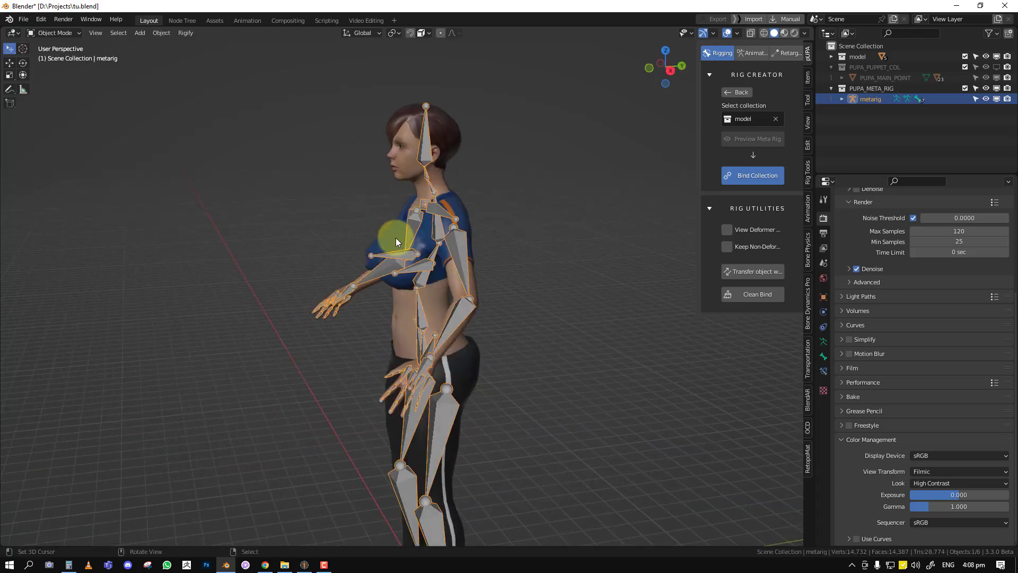
pyautogui.press('KP_1')
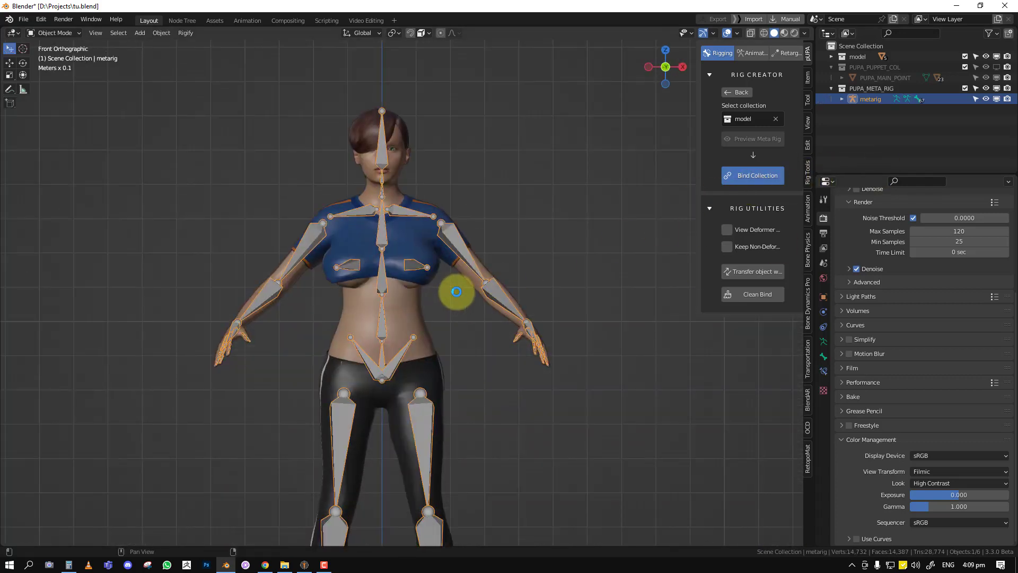
pyautogui.keyDown('shift'); pyautogui.moveTo(456, 291); pyautogui.dragTo(535, 196, button='middle'); pyautogui.keyUp('shift')
pyautogui.click(517, 157)
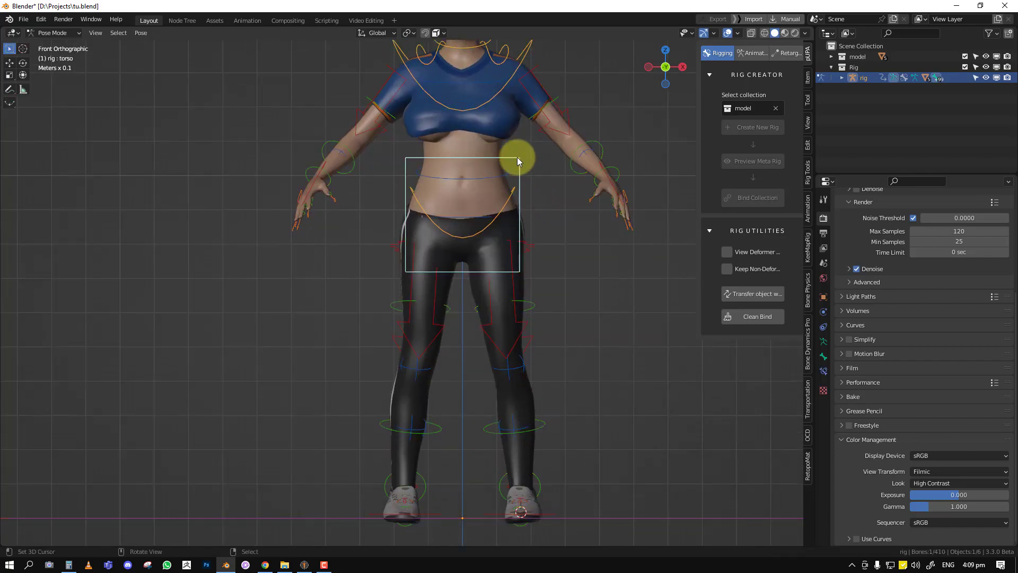
pyautogui.press('g')
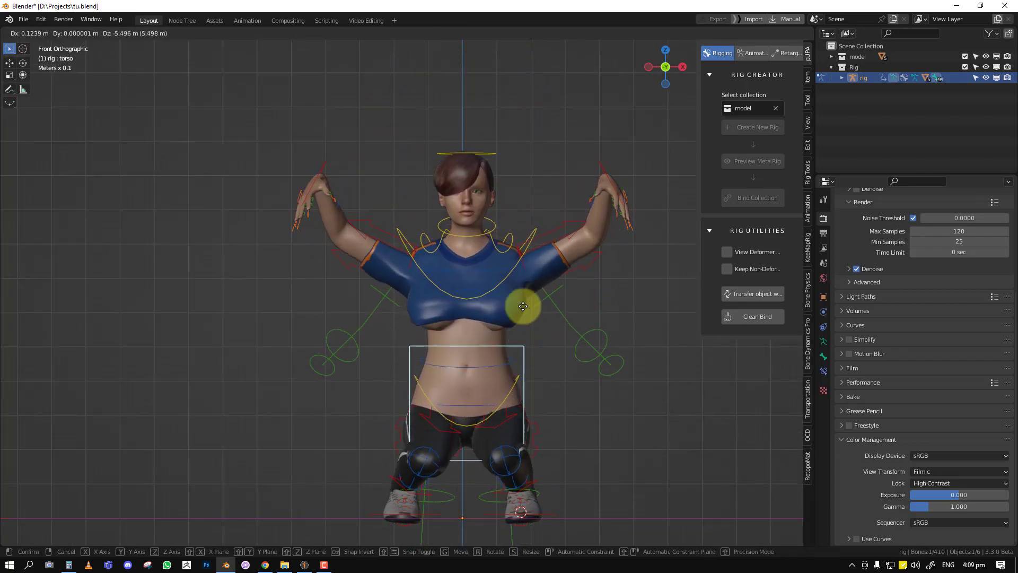
pyautogui.click(518, 353)
pyautogui.moveTo(519, 352)
pyautogui.mouseDown(button='middle')
pyautogui.moveTo(512, 264)
pyautogui.moveTo(485, 308)
pyautogui.moveTo(537, 313)
pyautogui.moveTo(480, 348)
pyautogui.moveTo(526, 348)
pyautogui.mouseUp(button='middle')
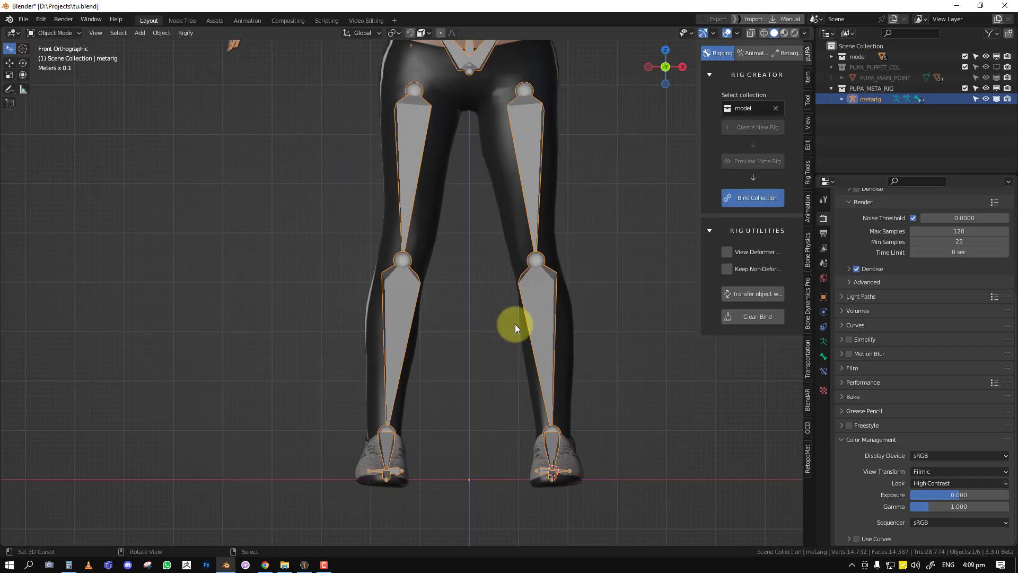
# Step: In Edit Mode, shift the meta rig's left knee joint slightly outward and the left thigh's top joint slightly inward
pyautogui.keyDown('shift'); pyautogui.moveTo(554, 278); pyautogui.dragTo(536, 404, button='middle'); pyautogui.keyUp('shift')
pyautogui.press('Tab')
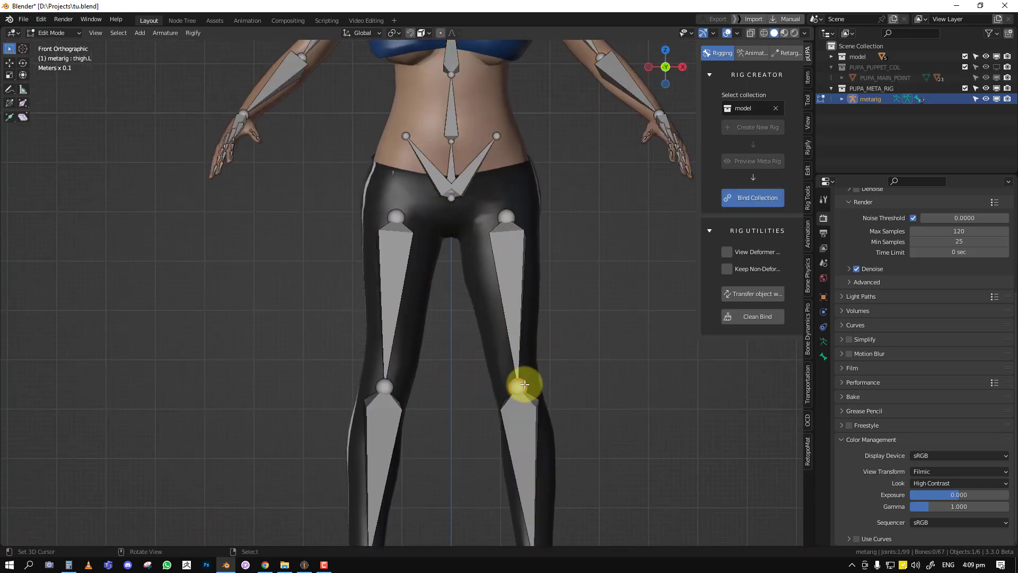
pyautogui.hotkey('shift', 'space')
pyautogui.press('g')
pyautogui.moveTo(560, 388); pyautogui.dragTo(565, 388)
pyautogui.rightClick(506, 214)
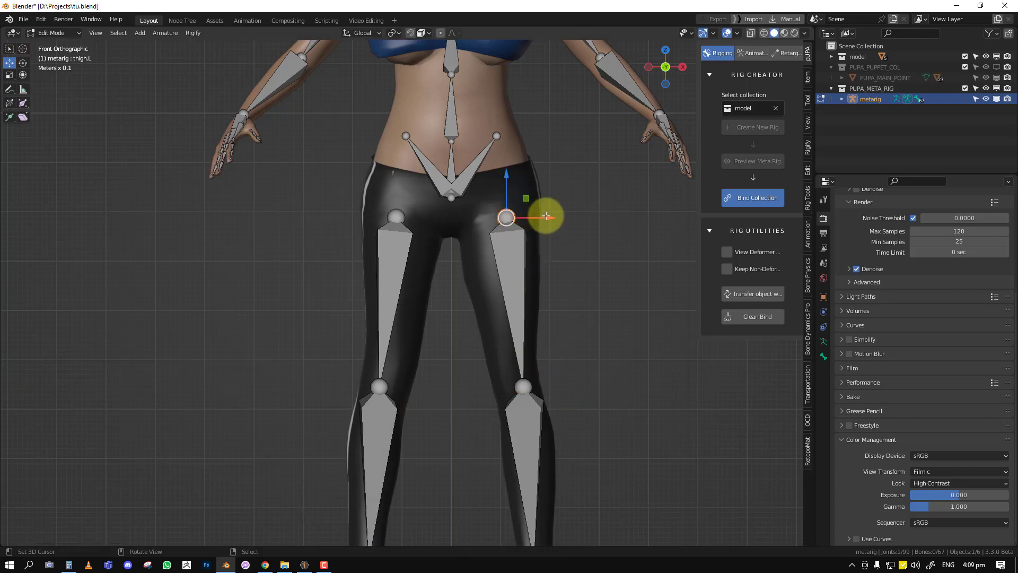
pyautogui.moveTo(548, 217); pyautogui.dragTo(541, 218)
pyautogui.scroll(-2, 525, 345)
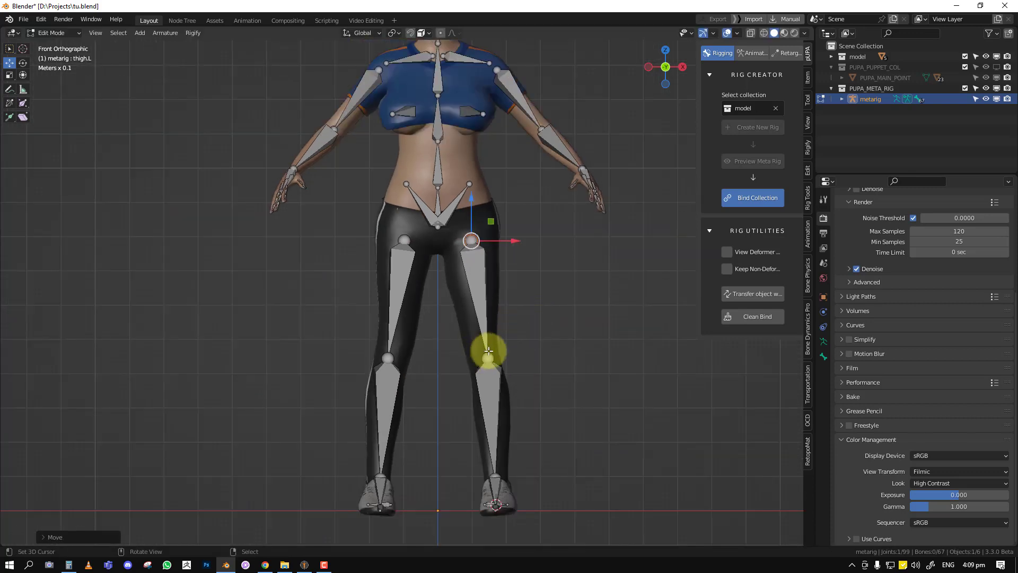
# Step: Shift the meta rig's left knee joint slightly inward and return to Object Mode
pyautogui.rightClick(488, 356)
pyautogui.moveTo(518, 357); pyautogui.dragTo(514, 356)
pyautogui.press('Tab')
# Step: Bind the model collection to the rig and lower the torso control in Pose Mode to test the leg bending
pyautogui.scroll(-1, 510, 313)
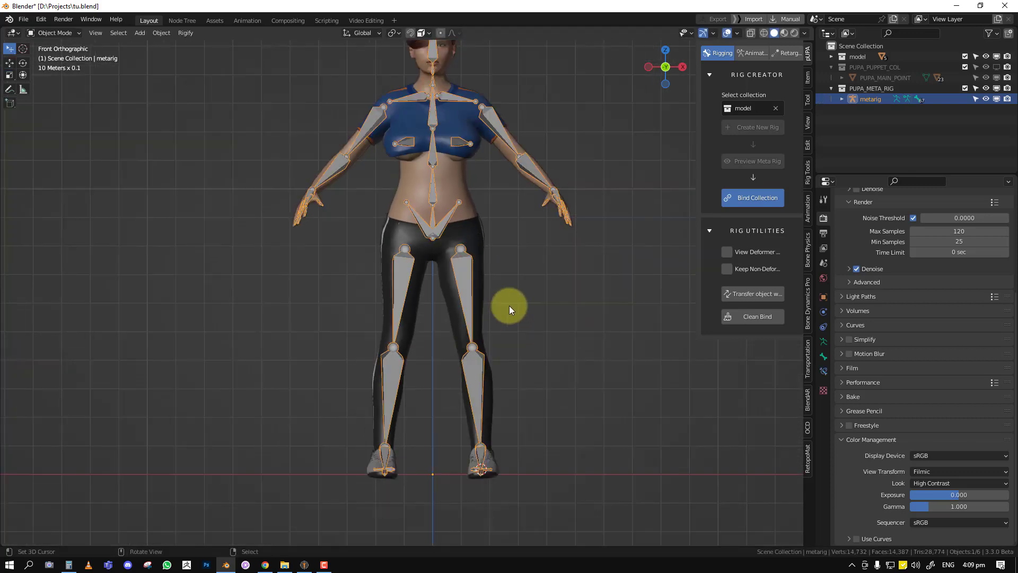
pyautogui.scroll(-1, 509, 306)
pyautogui.moveTo(509, 306); pyautogui.dragTo(504, 280, button='middle')
pyautogui.scroll(1, 504, 280)
pyautogui.press('KP_1')
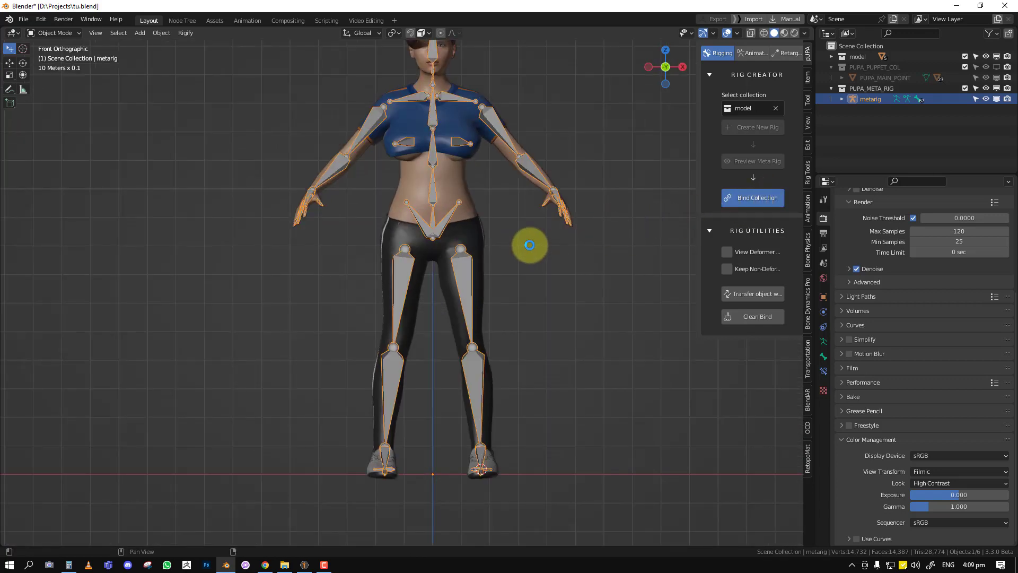
pyautogui.hotkey('ctrl', 'Tab')
pyautogui.click(482, 173)
pyautogui.press('g')
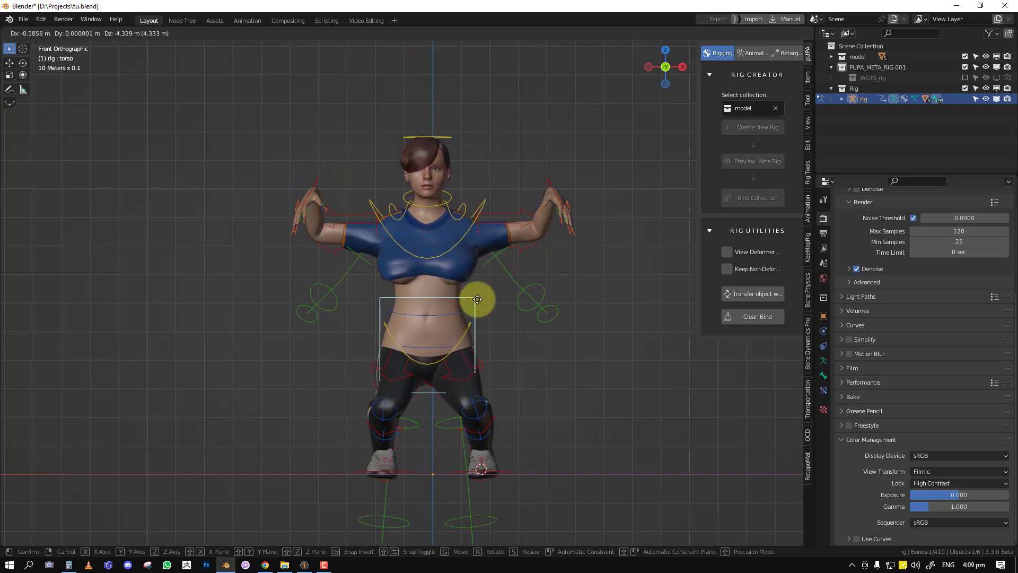
pyautogui.click(475, 221)
# Step: Try rotating the neck control and then the head control sideways in front view to test the deformation
pyautogui.keyDown('shift'); pyautogui.moveTo(449, 131); pyautogui.dragTo(456, 189, button='middle'); pyautogui.keyUp('shift')
pyautogui.click(456, 185)
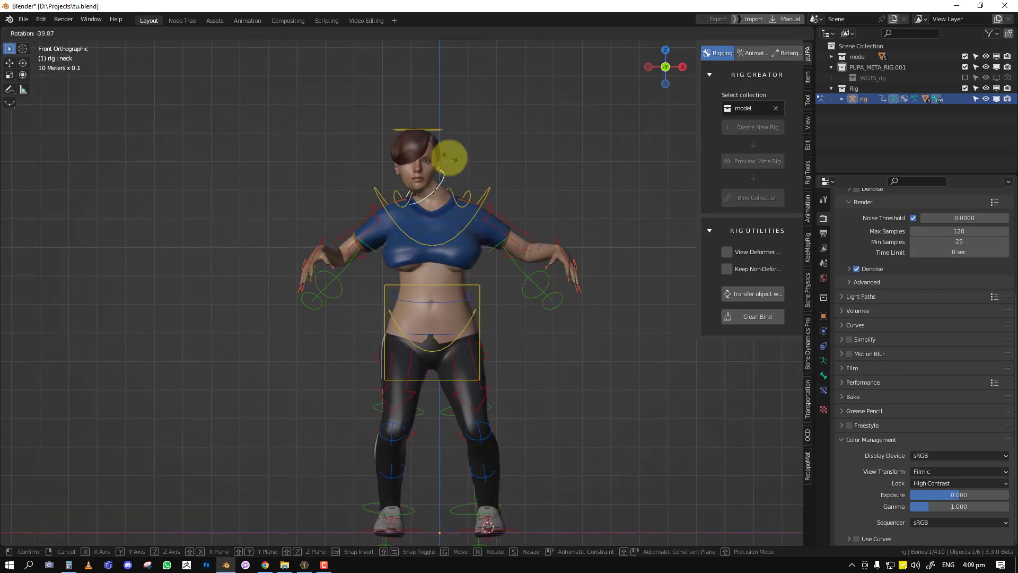
pyautogui.rightClick(453, 124)
pyautogui.press('r')
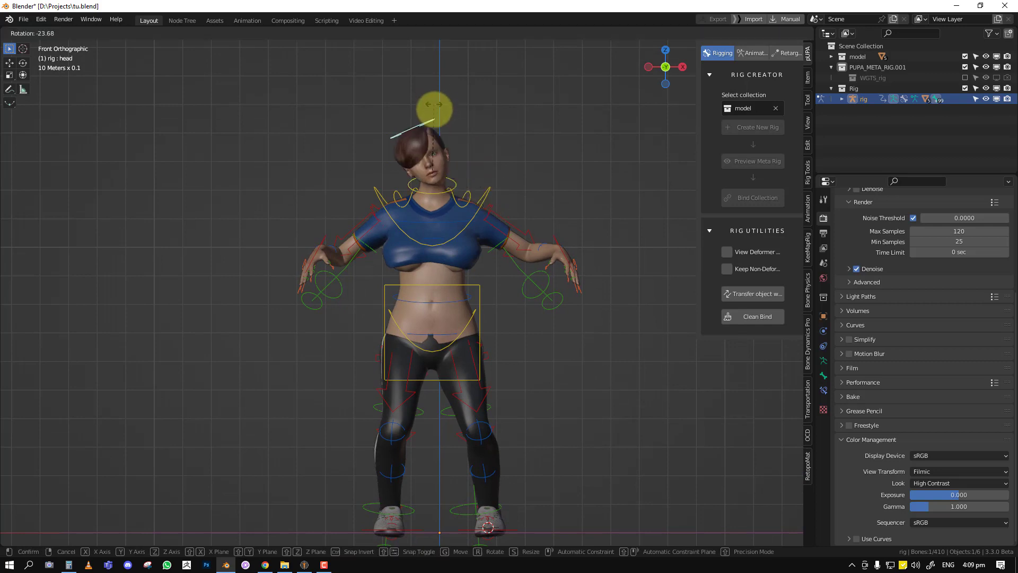
pyautogui.rightClick(455, 148)
# Step: Select all the rig's pose controls and clear their location
pyautogui.press('a')
pyautogui.hotkey('alt', 'g')
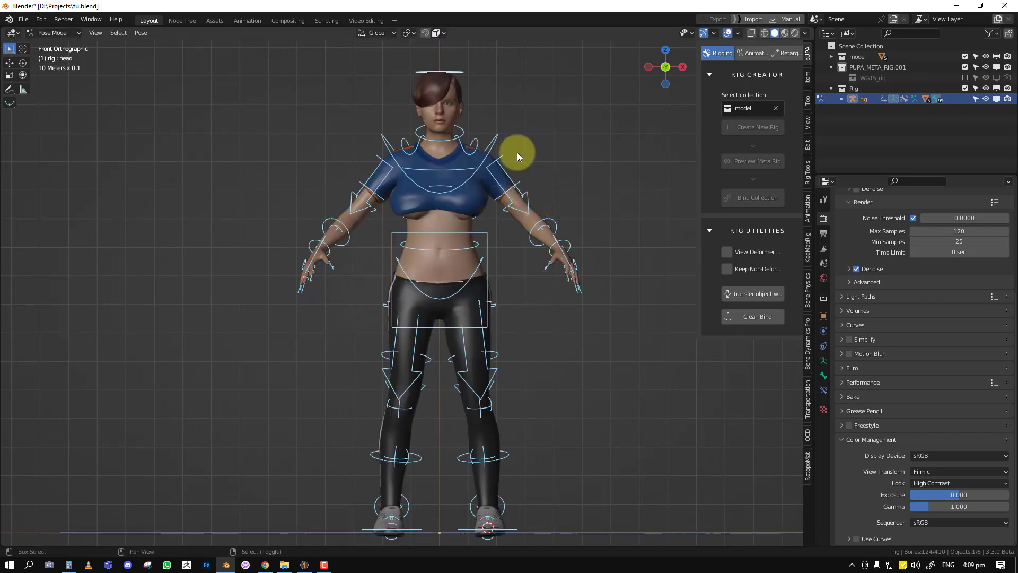
pyautogui.moveTo(529, 189); pyautogui.dragTo(667, 240, button='middle')
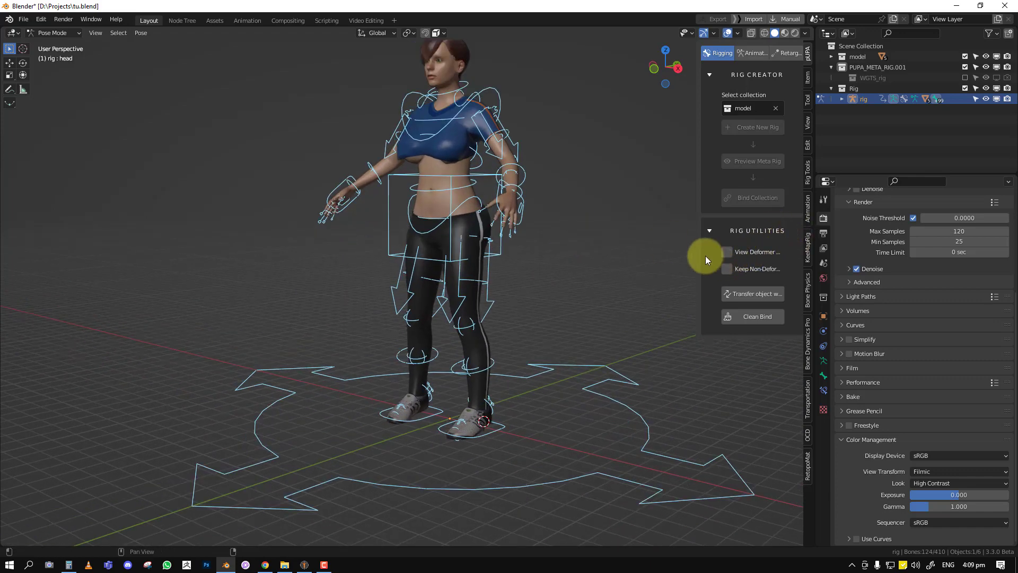
# Step: Widen the rig settings sidebar and enable View Deformer Bones and Keep Non-Deformer Bones
pyautogui.moveTo(698, 251); pyautogui.dragTo(641, 252)
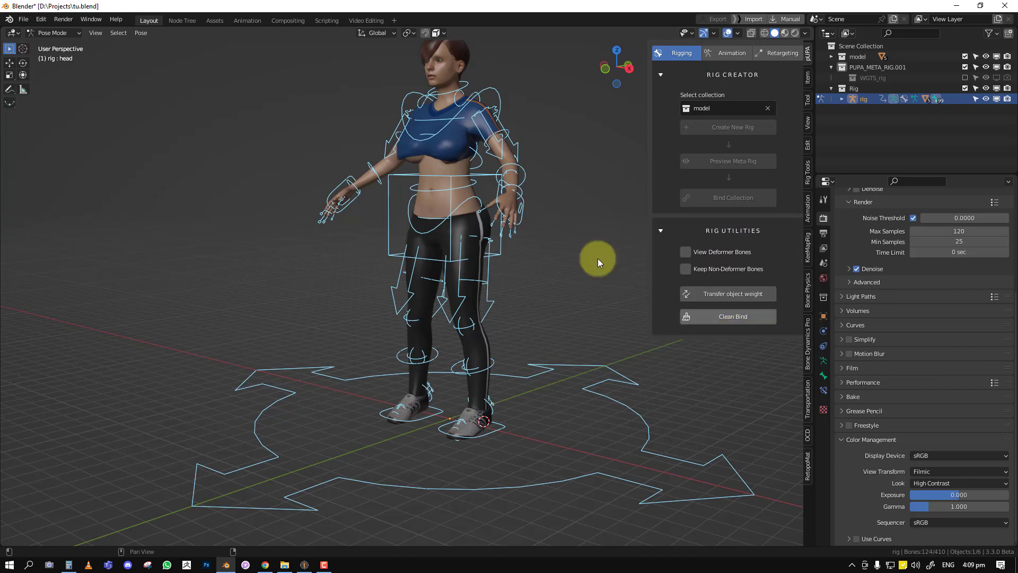
pyautogui.scroll(4, 473, 254)
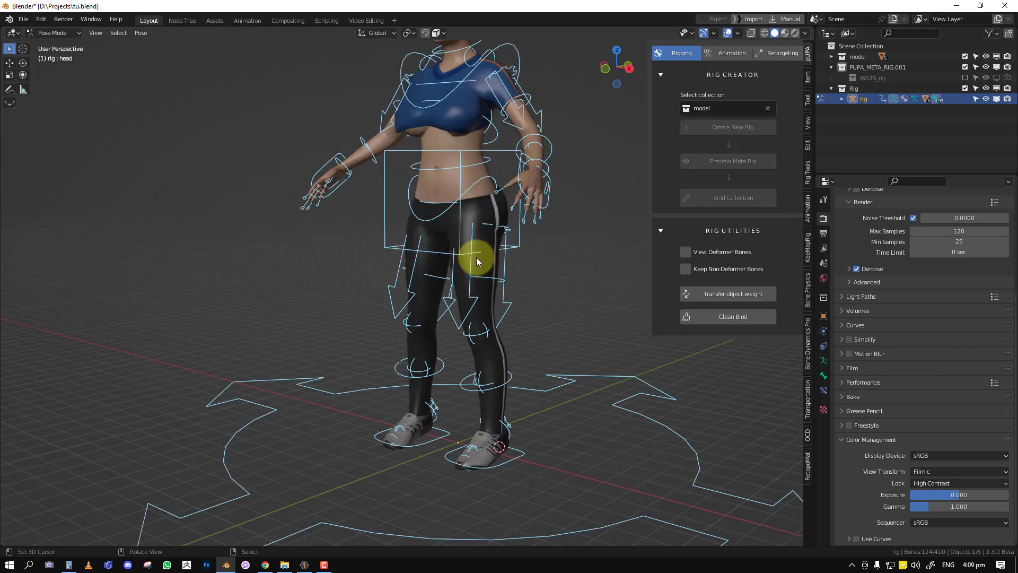
pyautogui.click(728, 256)
pyautogui.keyDown('shift'); pyautogui.moveTo(546, 190); pyautogui.dragTo(561, 316, button='middle'); pyautogui.keyUp('shift')
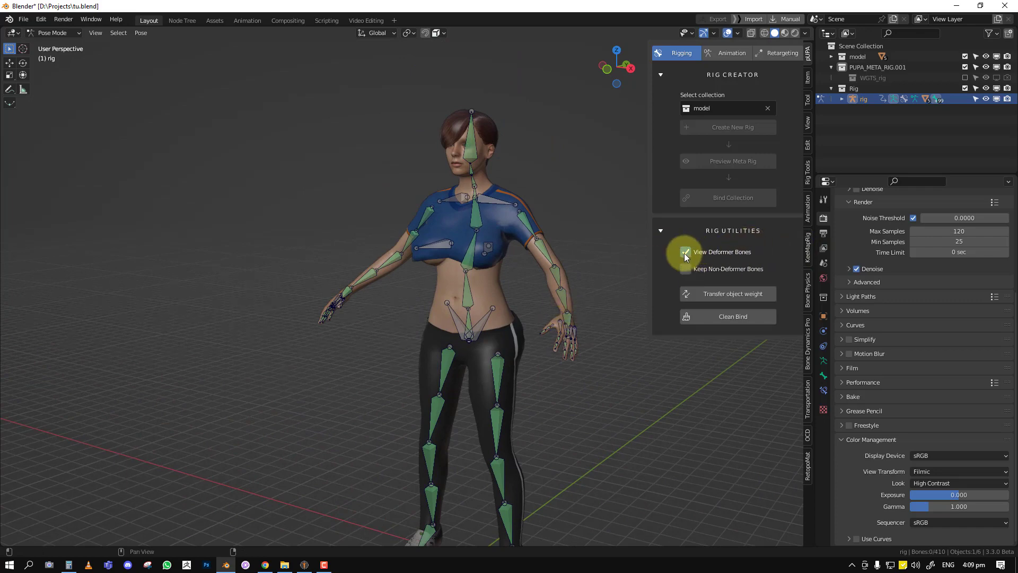
pyautogui.click(702, 268)
# Step: Try rotating the neck control and check in side view how the neck and head deform
pyautogui.moveTo(644, 265); pyautogui.dragTo(477, 180, button='middle')
pyautogui.click(482, 176)
pyautogui.press('r')
pyautogui.rightClick(504, 176)
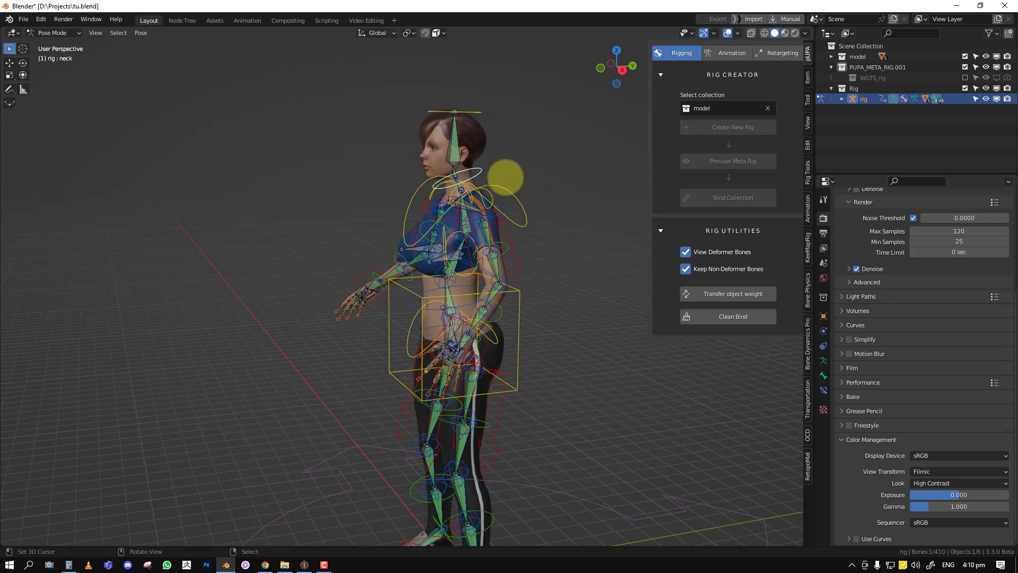
pyautogui.press('KP_3')
pyautogui.moveTo(463, 192); pyautogui.dragTo(537, 195, button='middle')
pyautogui.scroll(2, 521, 153)
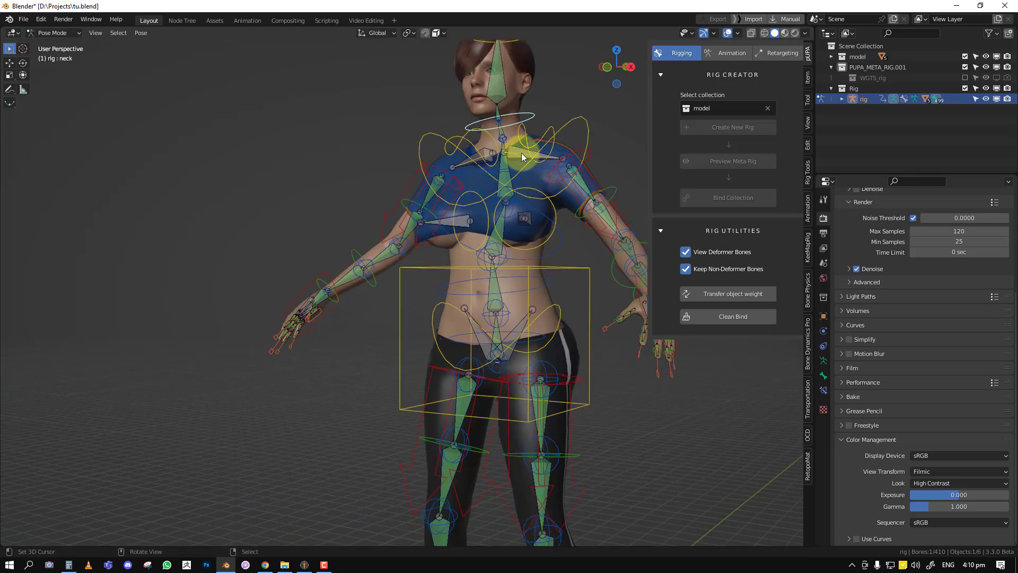
pyautogui.keyDown('shift'); pyautogui.moveTo(521, 153); pyautogui.dragTo(461, 283, button='middle'); pyautogui.keyUp('shift')
pyautogui.scroll(2, 472, 255)
pyautogui.press('KP_3')
pyautogui.press('r')
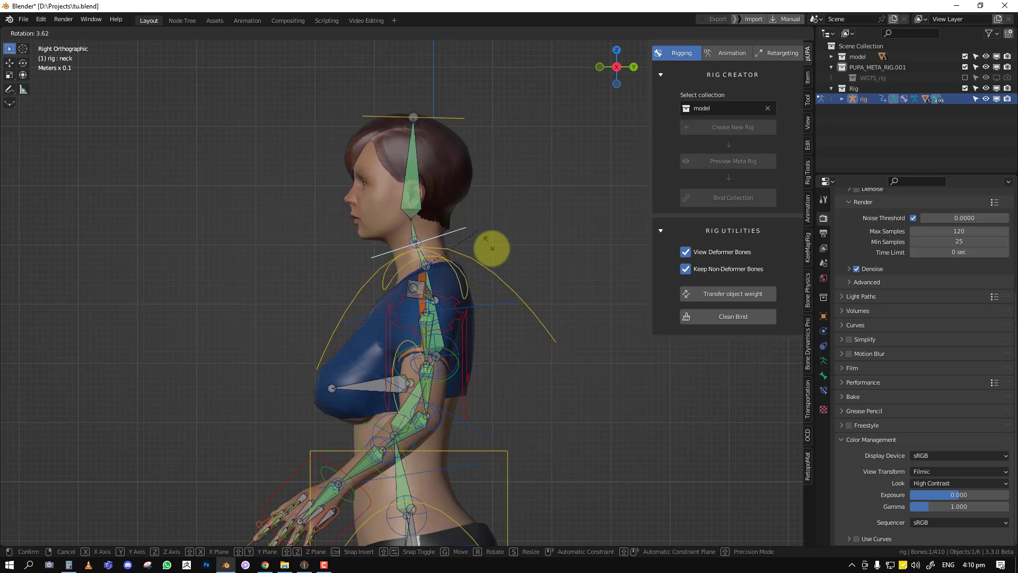
pyautogui.click(469, 158)
# Step: Try tilting the head control and then the neck control in side view to compare their deformation
pyautogui.click(449, 116)
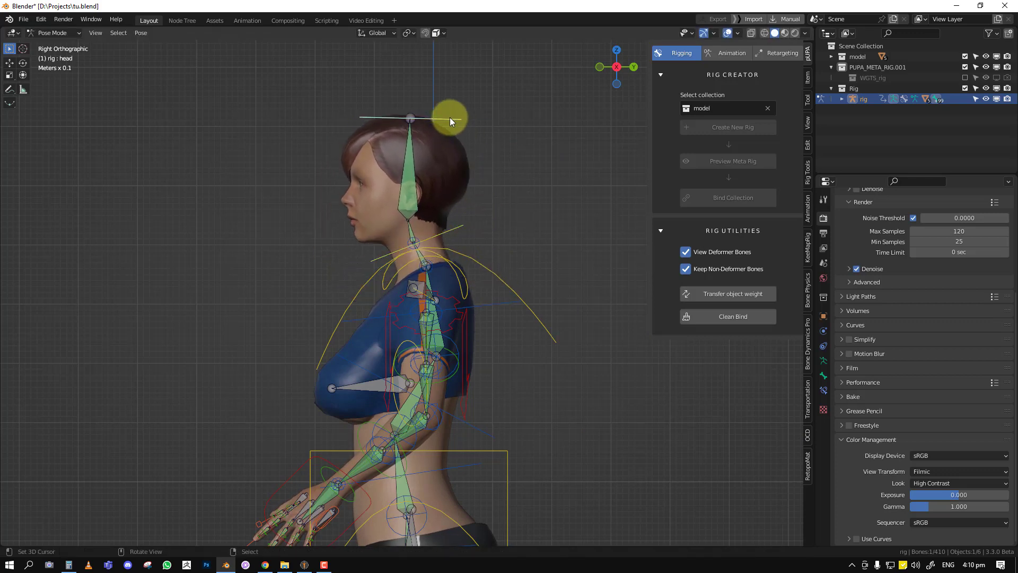
pyautogui.press('r')
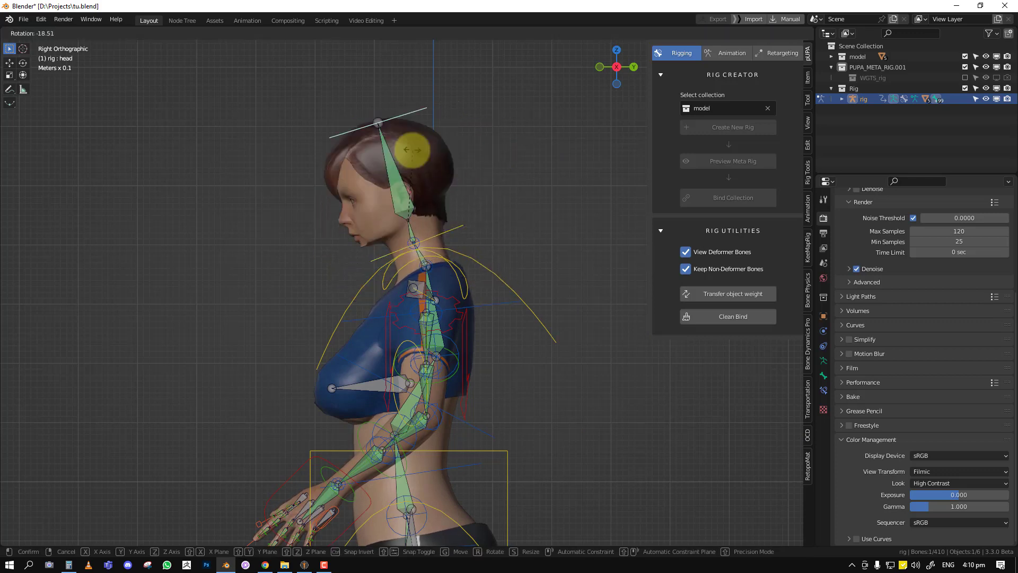
pyautogui.click(437, 164)
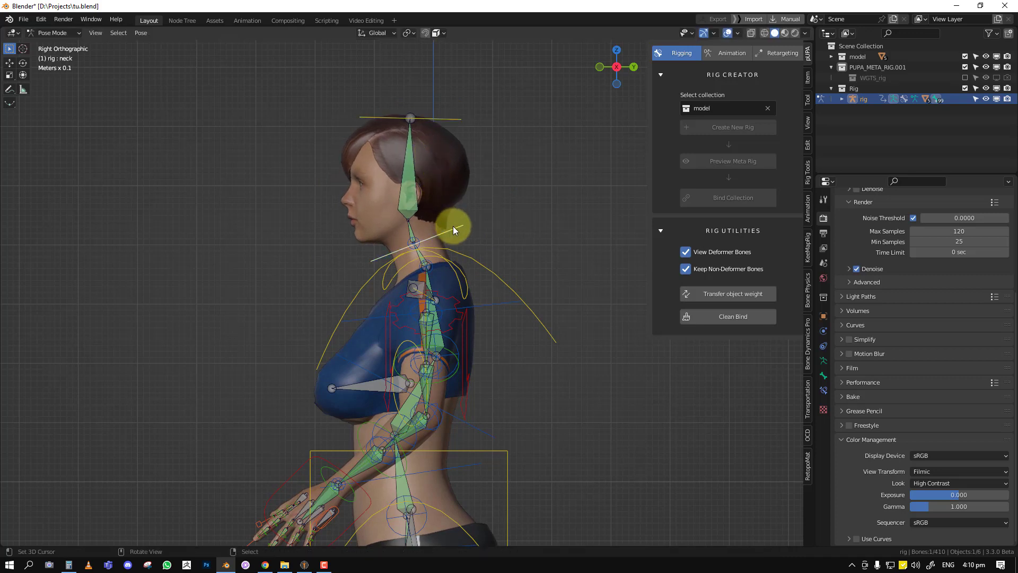
pyautogui.press('r')
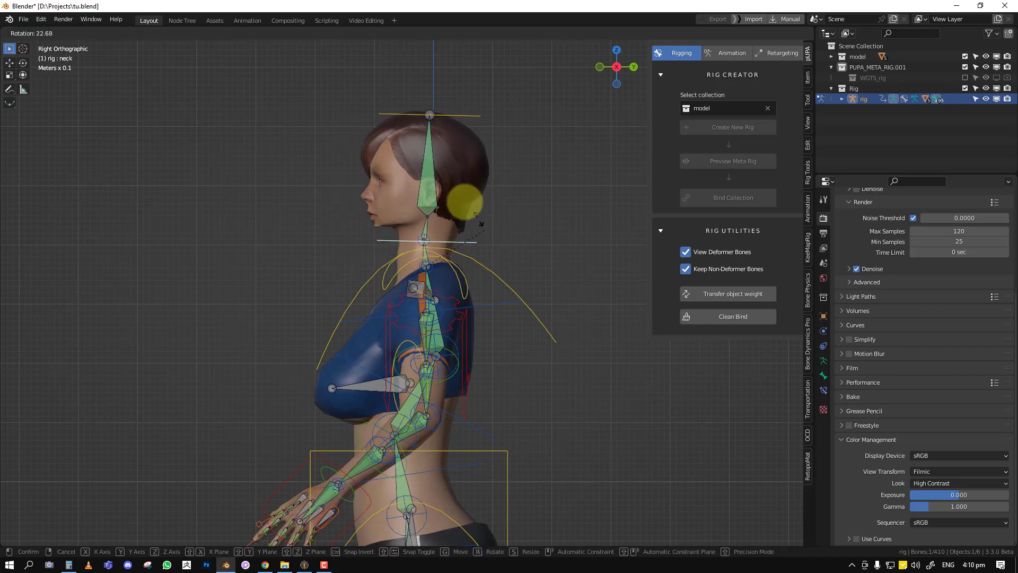
pyautogui.click(453, 202)
pyautogui.keyDown('shift'); pyautogui.moveTo(453, 201); pyautogui.dragTo(478, 262, button='middle'); pyautogui.keyUp('shift')
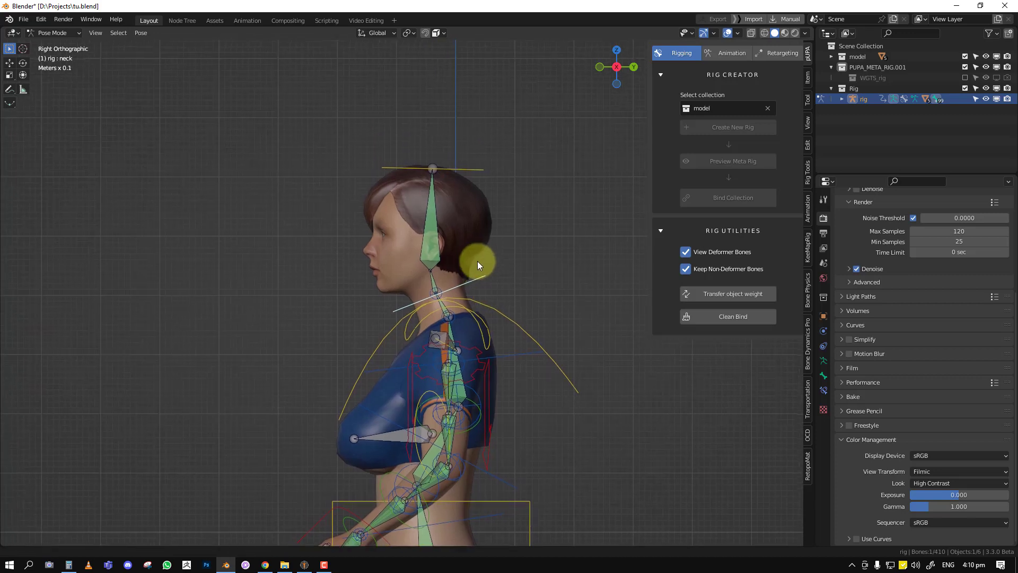
# Step: In Object Mode, add the body mesh to the selected rig and enter Weight Paint mode with deformer bones shown
pyautogui.hotkey('ctrl', 'Tab')
pyautogui.click(689, 254)
pyautogui.click(688, 252)
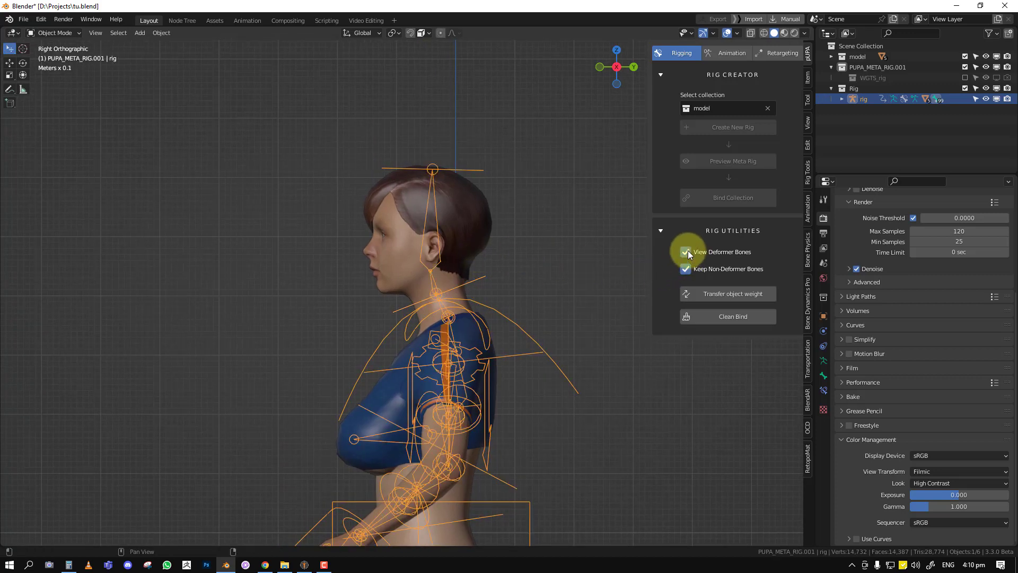
pyautogui.keyDown('shift'); pyautogui.moveTo(468, 288); pyautogui.dragTo(482, 248, button='middle'); pyautogui.keyUp('shift')
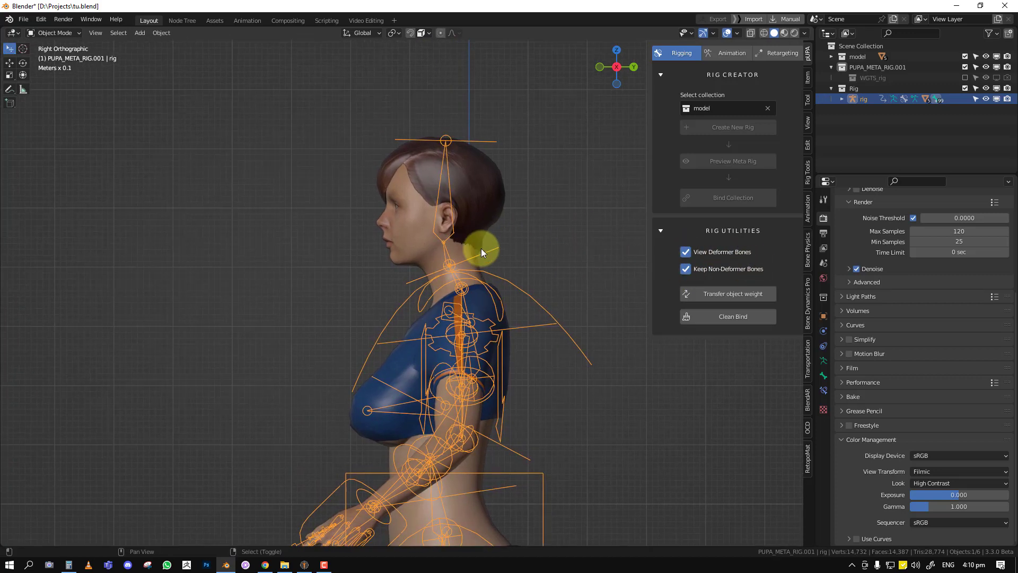
pyautogui.keyDown('shift'); pyautogui.click(409, 246); pyautogui.keyUp('shift')
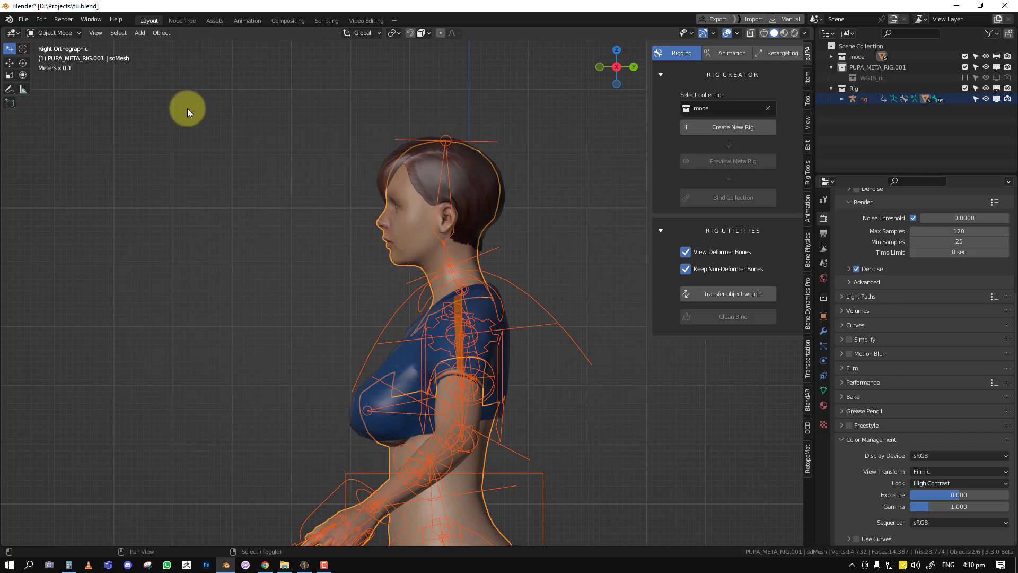
pyautogui.click(72, 33)
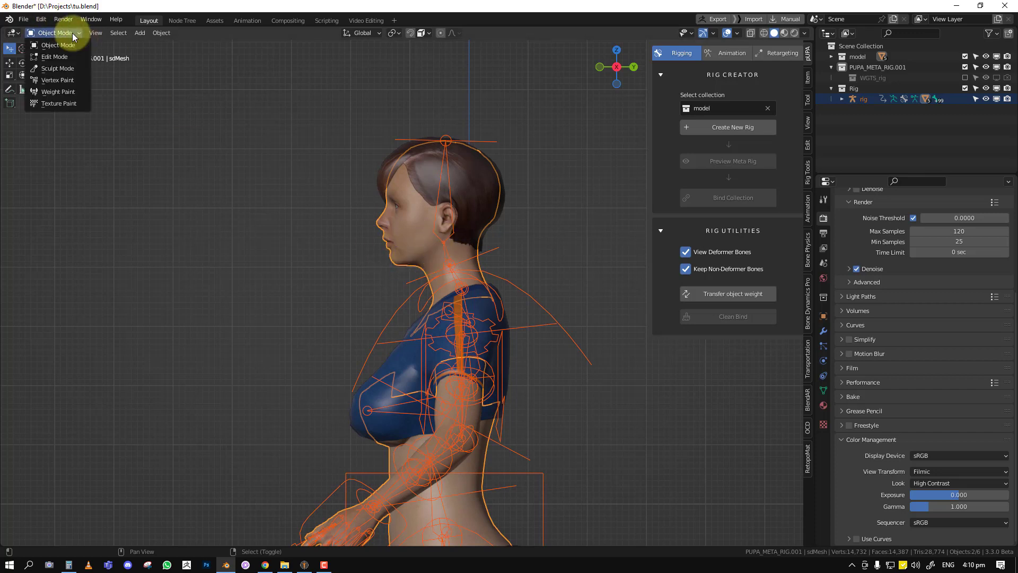
pyautogui.click(68, 92)
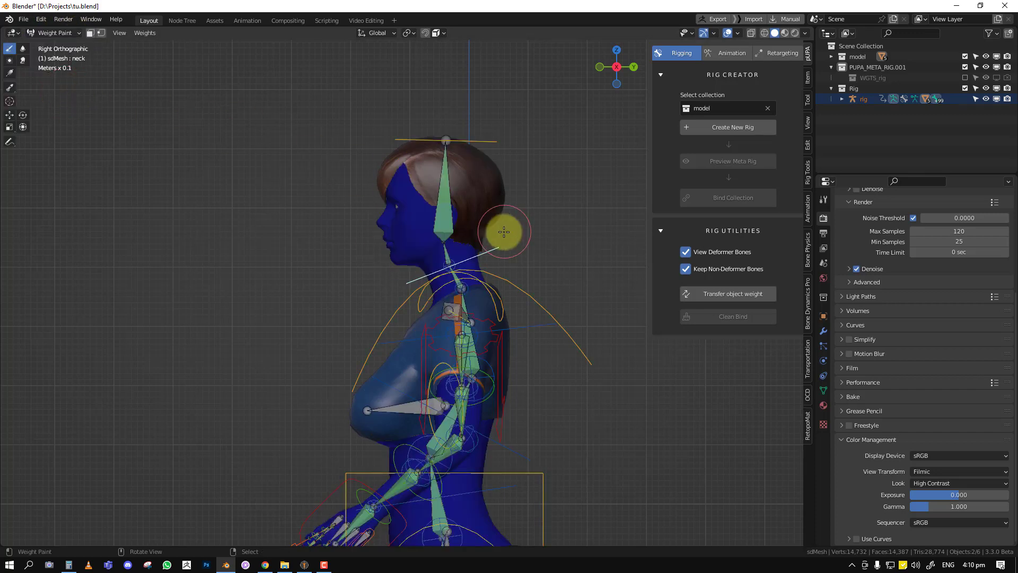
# Step: Select the head deform bone DEF-spine.006 and paint stronger weight for it over the face
pyautogui.keyDown('ctrl'); pyautogui.click(443, 186); pyautogui.keyUp('ctrl')
pyautogui.moveTo(450, 198); pyautogui.dragTo(396, 220, button='middle')
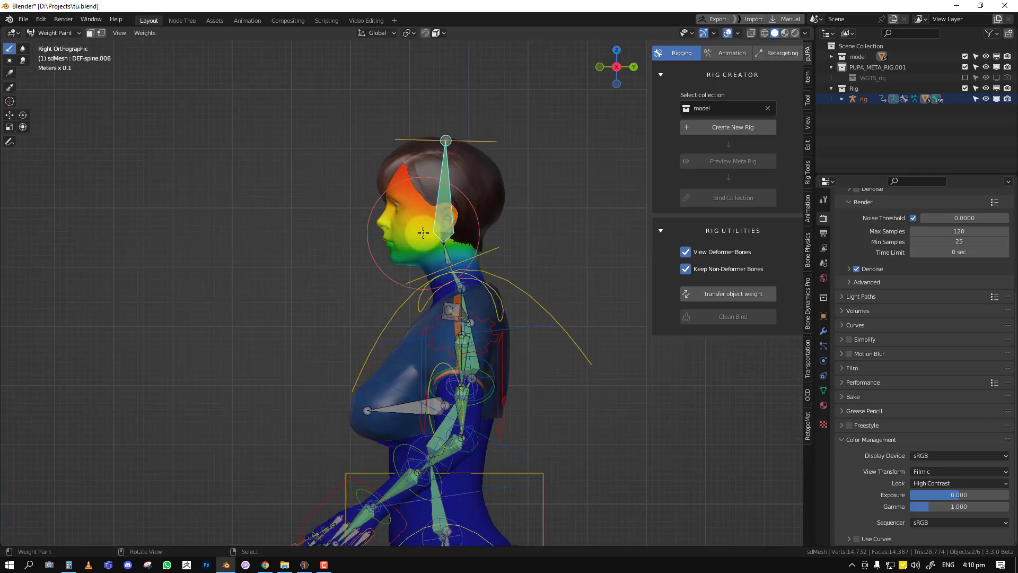
pyautogui.moveTo(423, 232)
pyautogui.mouseDown()
pyautogui.moveTo(386, 225)
pyautogui.moveTo(415, 204)
pyautogui.mouseUp()
pyautogui.scroll(2, 455, 200)
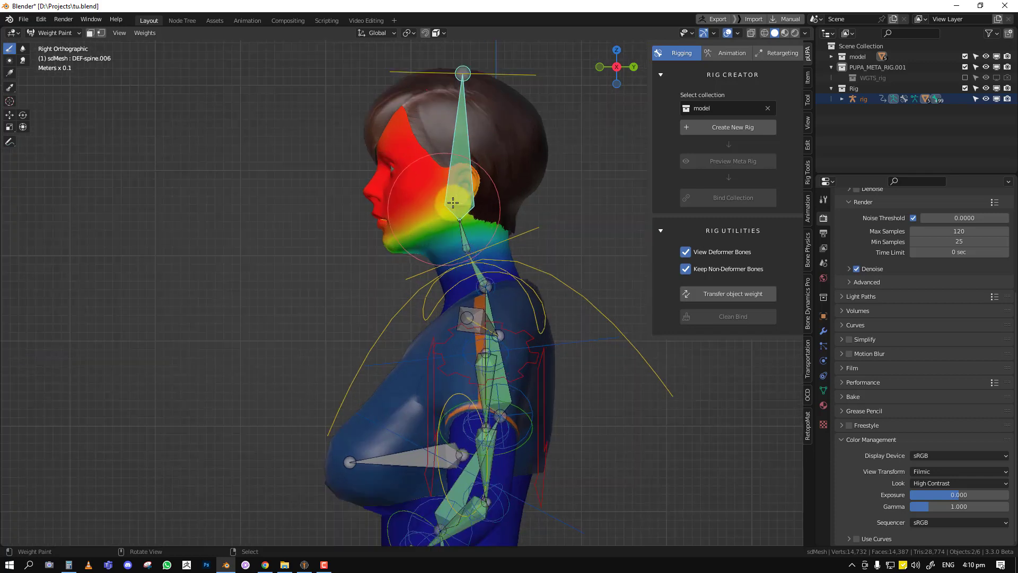
pyautogui.scroll(-1, 462, 231)
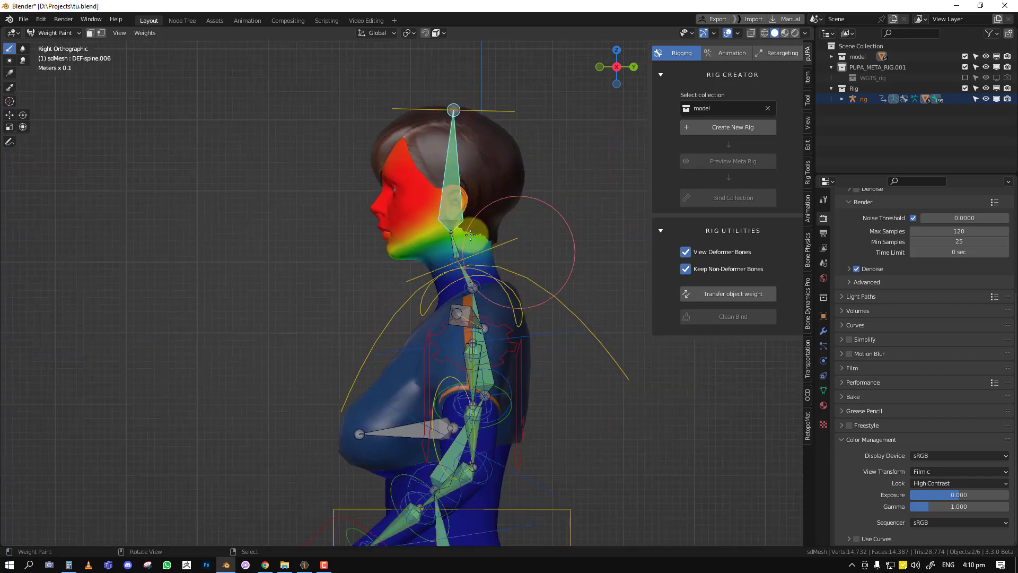
# Step: Put the body mesh in Edit Mode, switch to wireframe shading and select the head vertices above the neck
pyautogui.press('Tab')
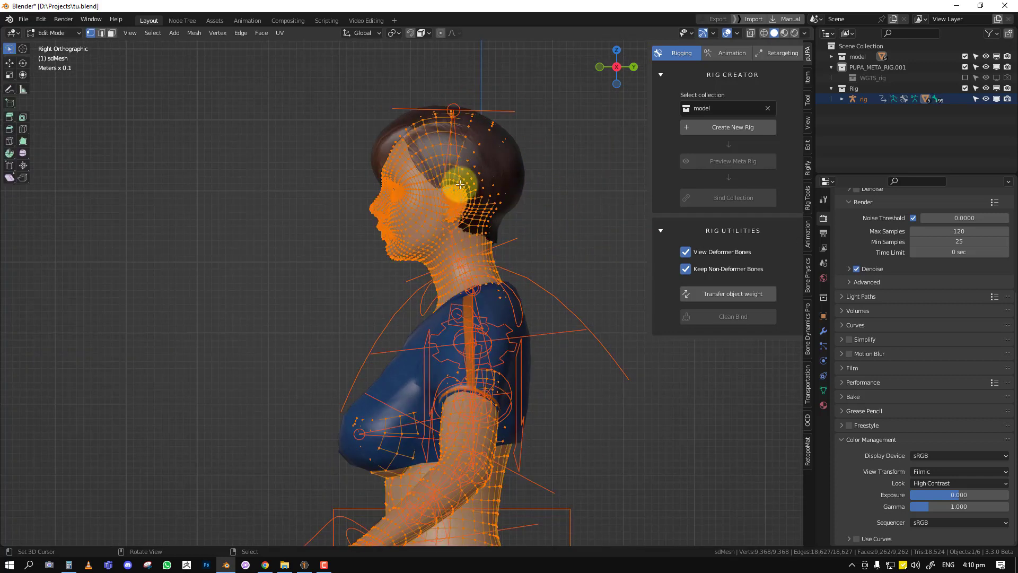
pyautogui.press('Tab')
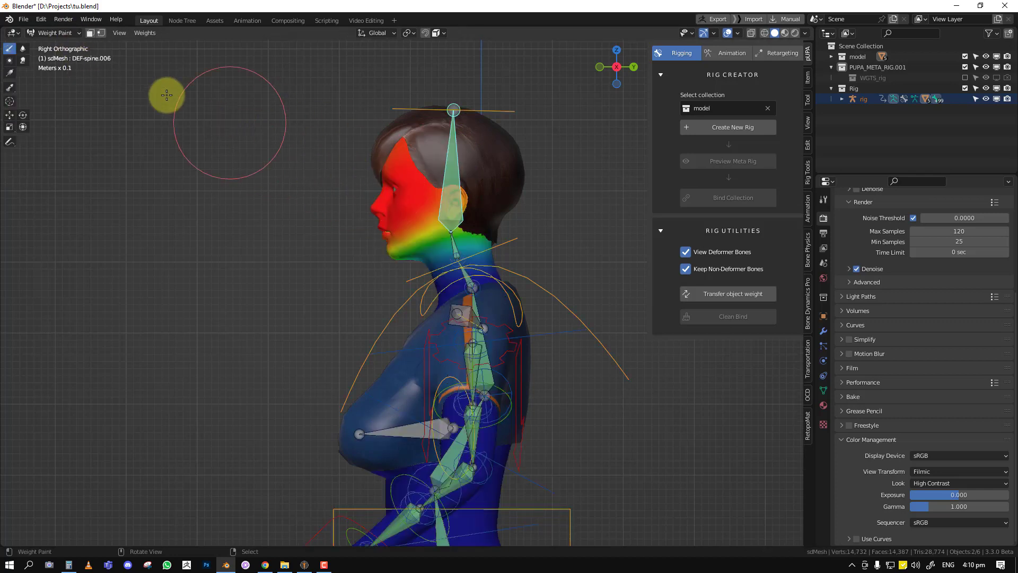
pyautogui.click(49, 34)
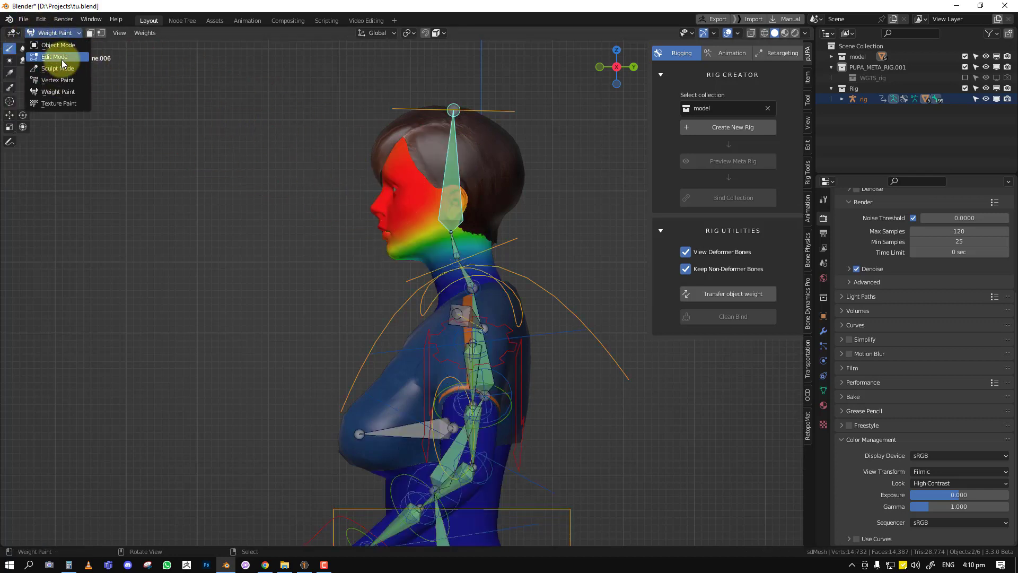
pyautogui.click(55, 57)
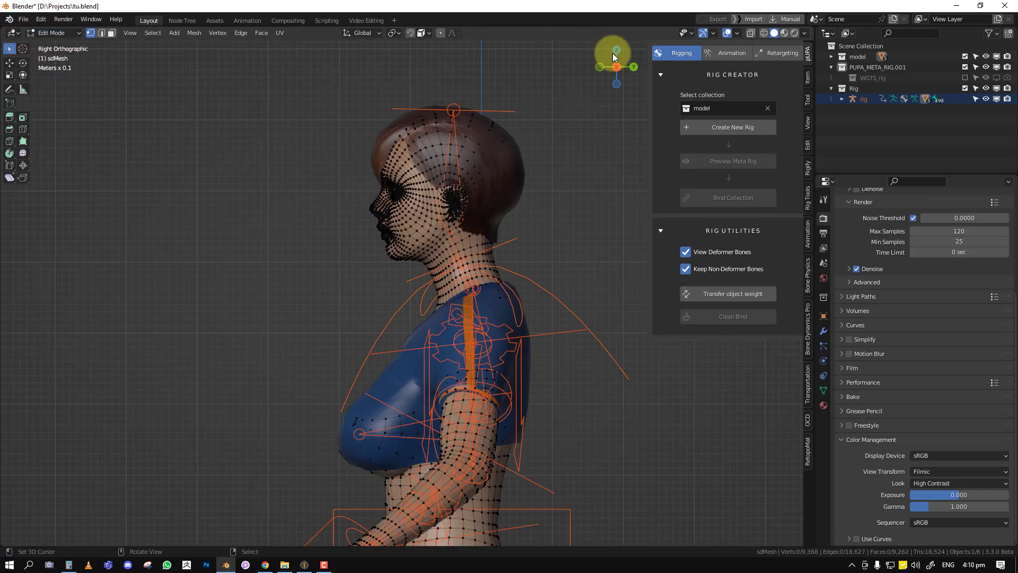
pyautogui.click(764, 33)
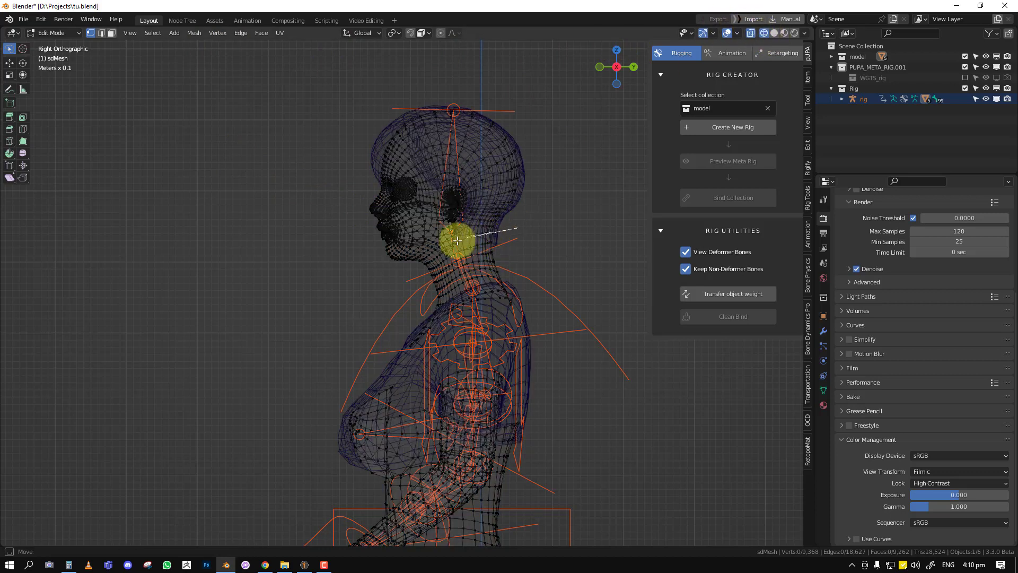
pyautogui.moveTo(421, 261)
pyautogui.mouseDown()
pyautogui.moveTo(318, 170)
pyautogui.moveTo(471, 104)
pyautogui.mouseUp()
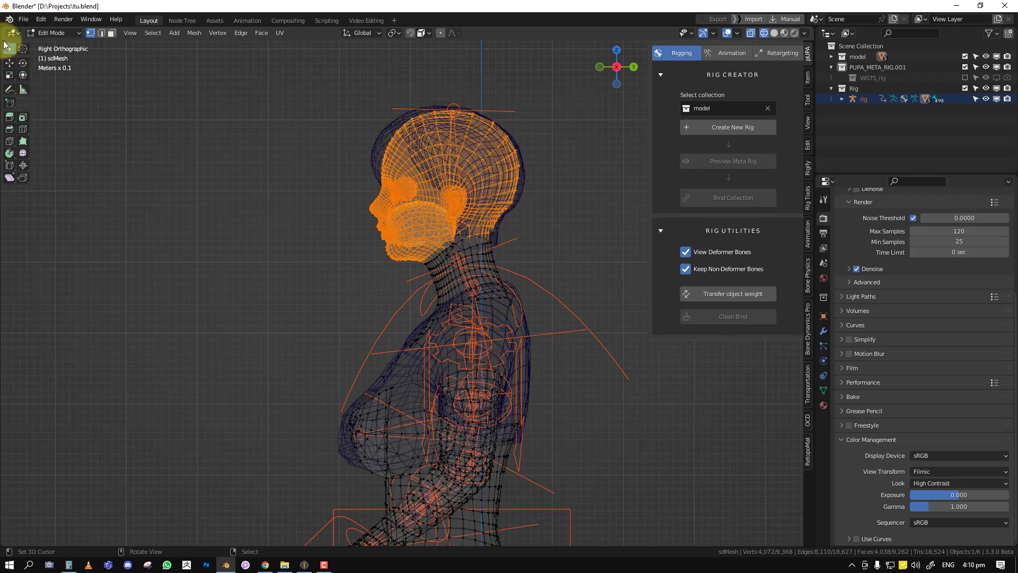
# Step: Refine the head vertex selection around the jaw and the nape of the neck
pyautogui.moveTo(8, 46); pyautogui.dragTo(41, 96)
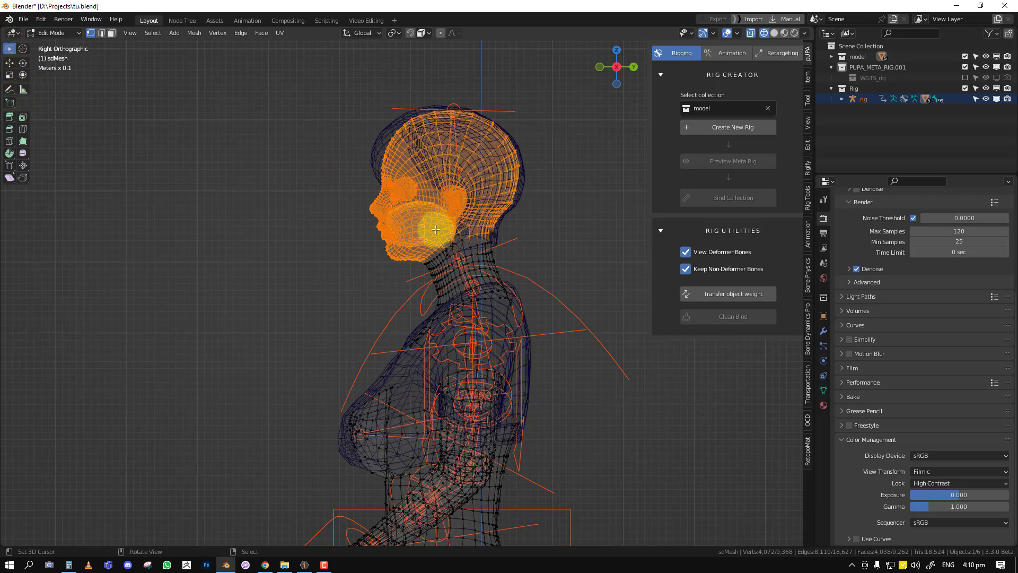
pyautogui.click(584, 226)
pyautogui.moveTo(521, 224)
pyautogui.mouseDown()
pyautogui.moveTo(467, 230)
pyautogui.moveTo(391, 291)
pyautogui.moveTo(566, 47)
pyautogui.moveTo(583, 220)
pyautogui.mouseUp()
# Step: Assign the selected head vertices to the DEF-spine.006 vertex group with weight 1.000 and leave Edit Mode
pyautogui.click(823, 390)
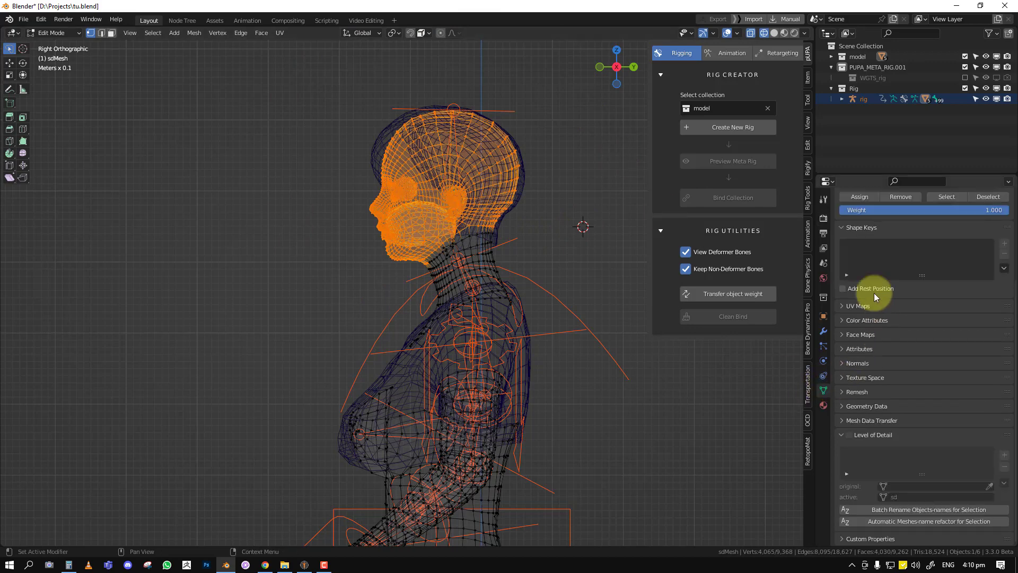
pyautogui.scroll(2, 880, 292)
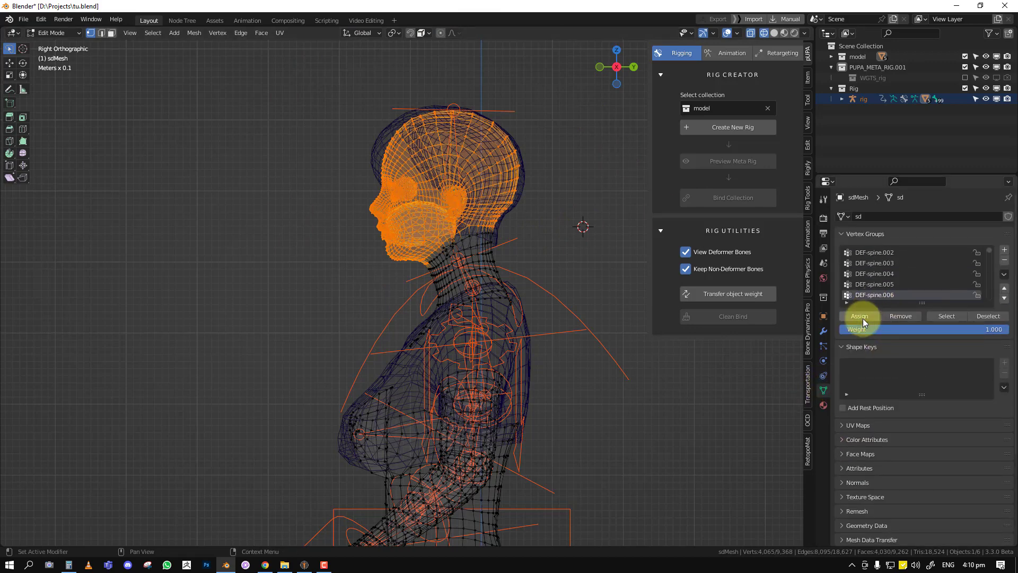
pyautogui.press('Tab')
# Step: Select the rig, add the body mesh to the selection and enter Weight Paint mode
pyautogui.rightClick(457, 154)
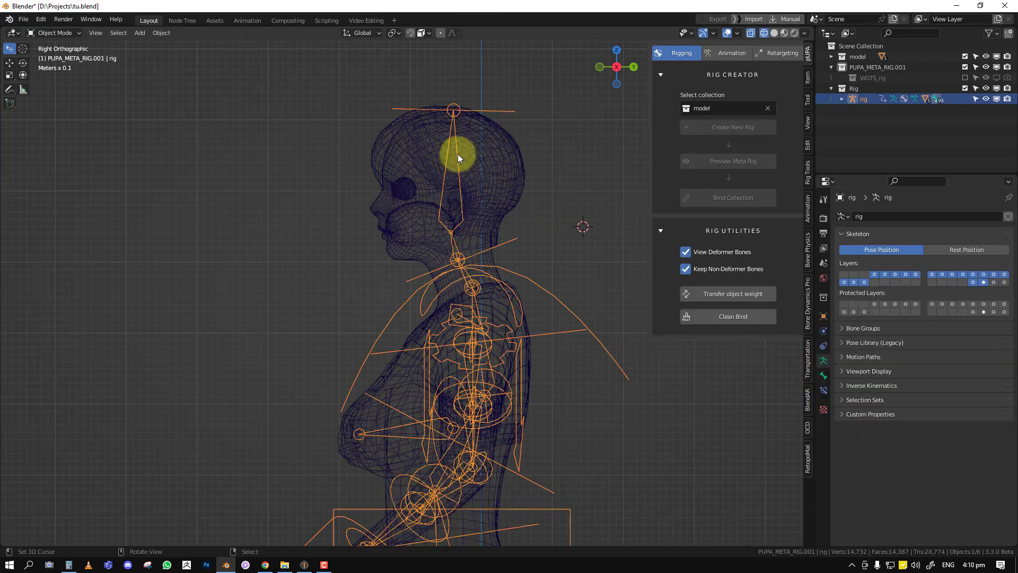
pyautogui.keyDown('shift'); pyautogui.click(401, 257); pyautogui.keyUp('shift')
pyautogui.hotkey('ctrl', 'Tab')
pyautogui.click(338, 176)
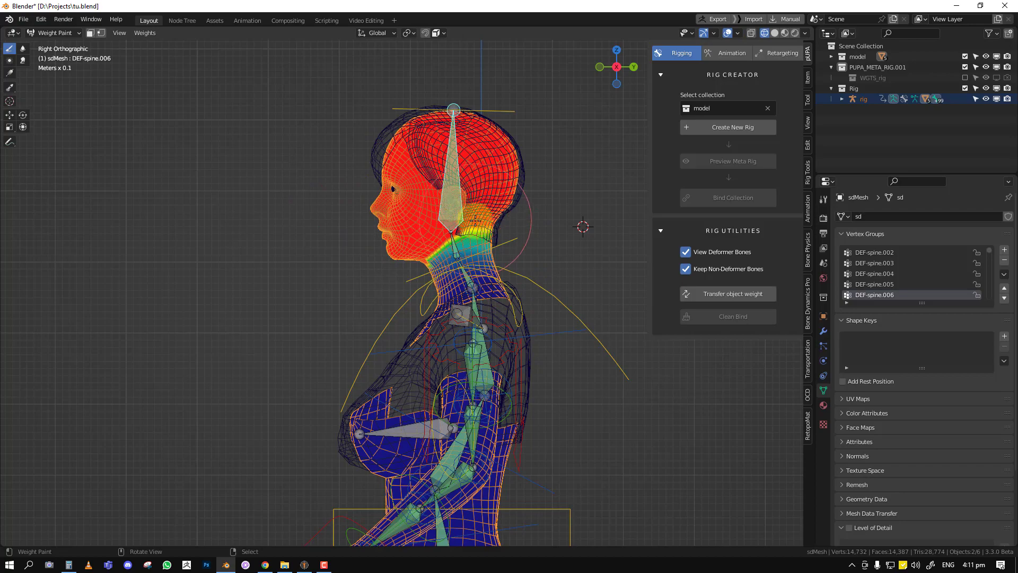
pyautogui.moveTo(455, 197)
pyautogui.mouseDown(button='middle')
pyautogui.moveTo(413, 238)
pyautogui.moveTo(408, 211)
pyautogui.mouseUp(button='middle')
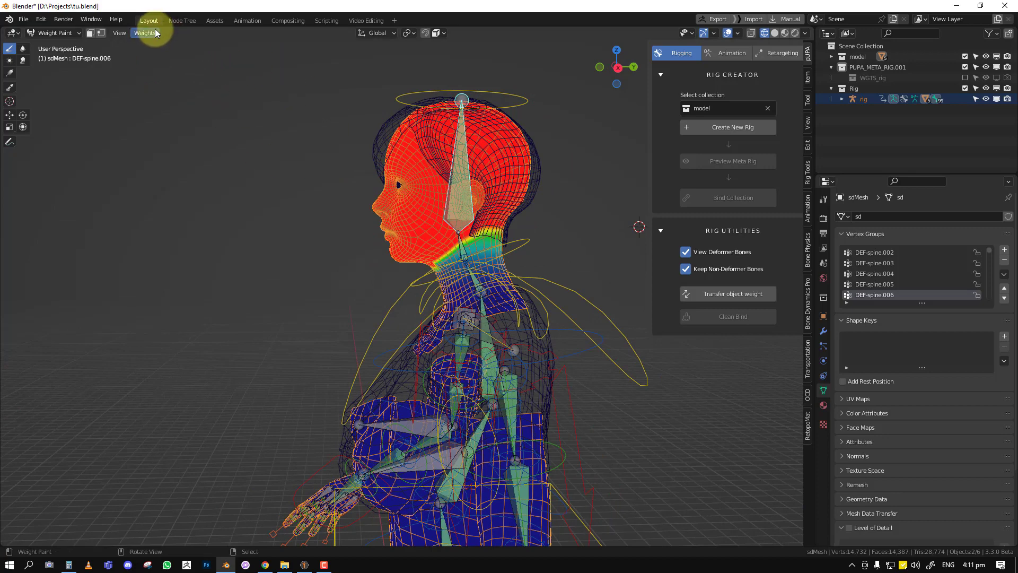
# Step: Smooth the DEF-spine.006 weights twice and apply Levels to the vertex group
pyautogui.scroll(2, 479, 277)
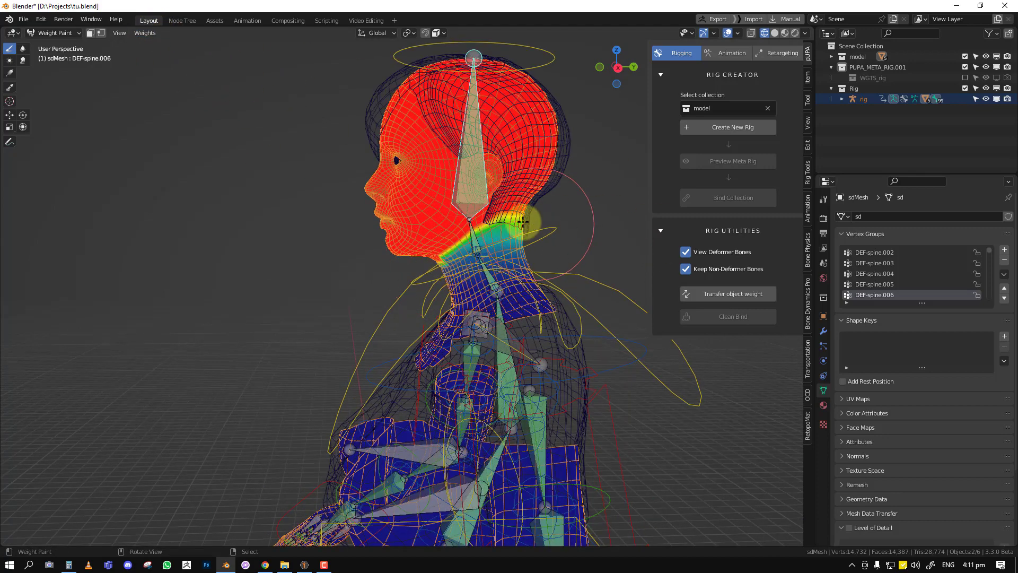
pyautogui.click(151, 35)
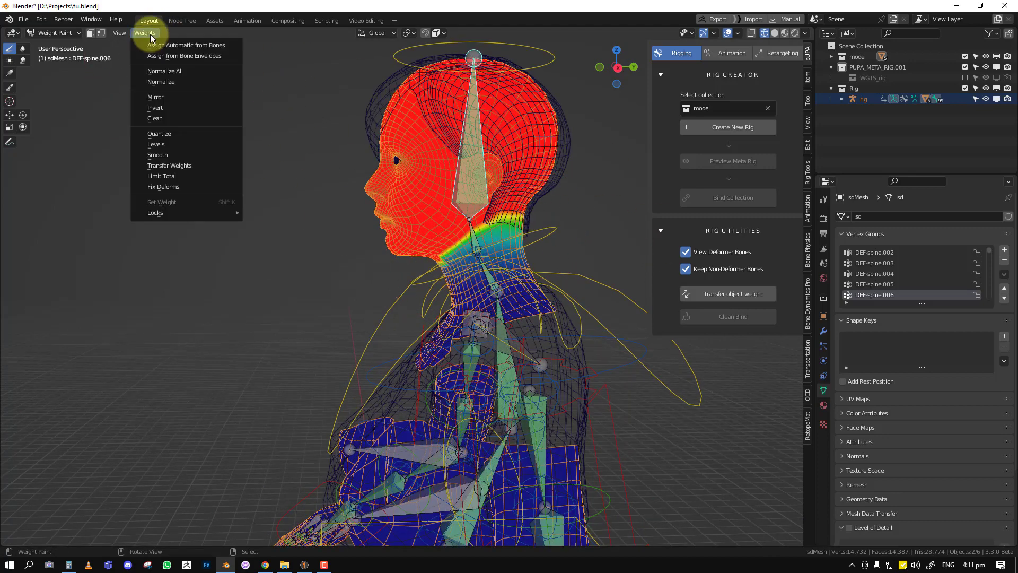
pyautogui.click(168, 154)
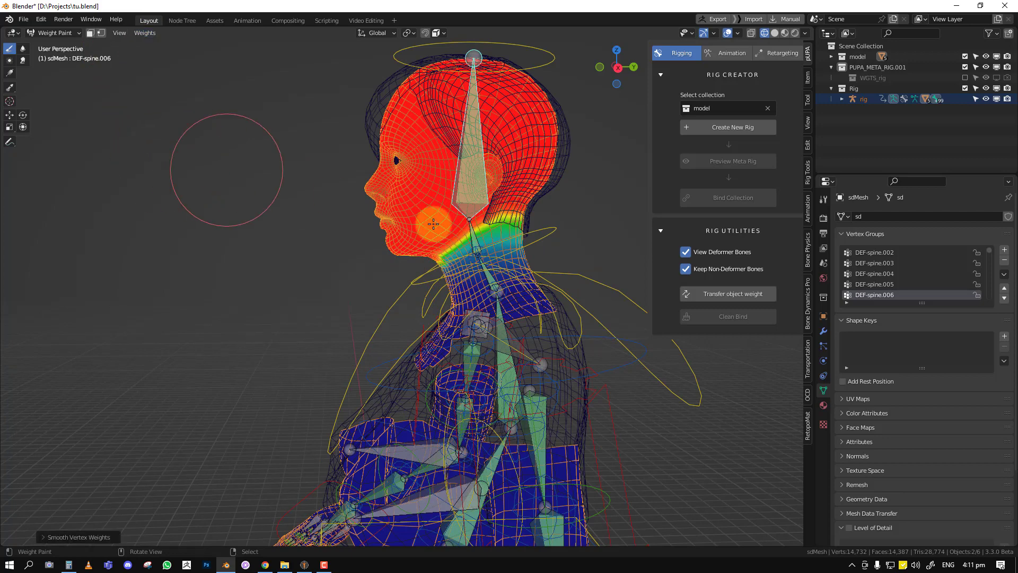
pyautogui.click(151, 34)
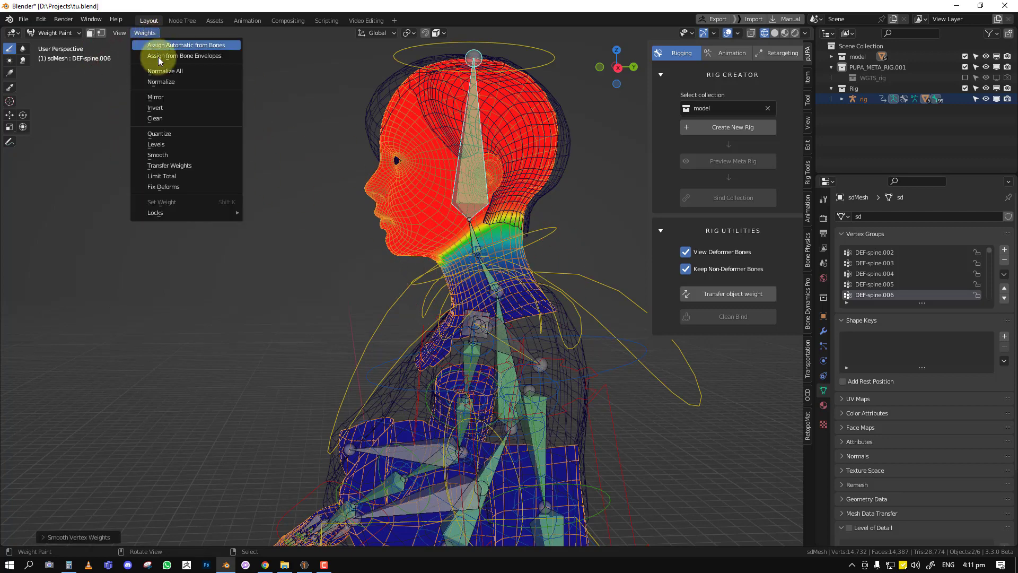
pyautogui.click(173, 154)
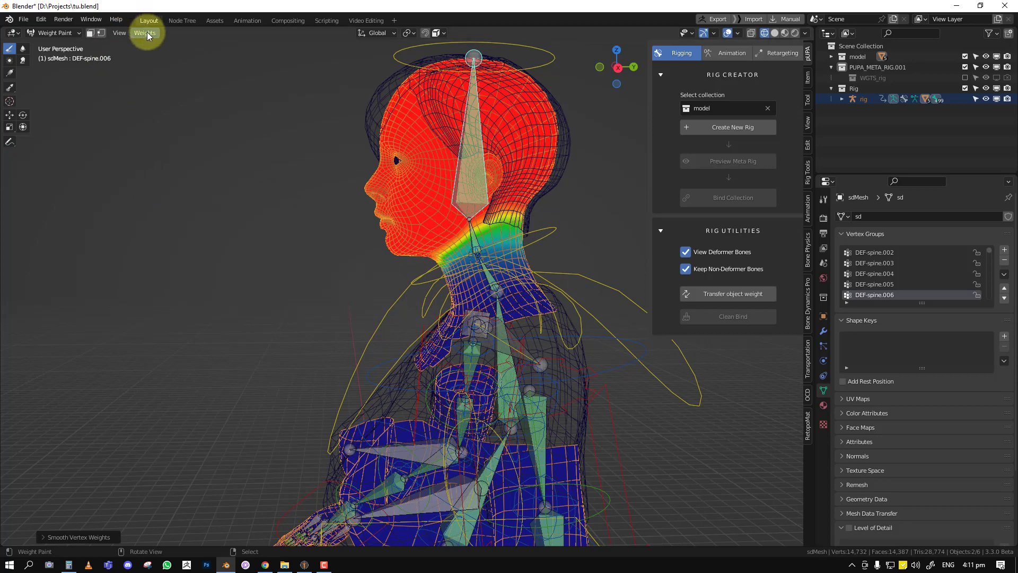
pyautogui.click(147, 31)
pyautogui.click(159, 142)
pyautogui.scroll(-2, 458, 255)
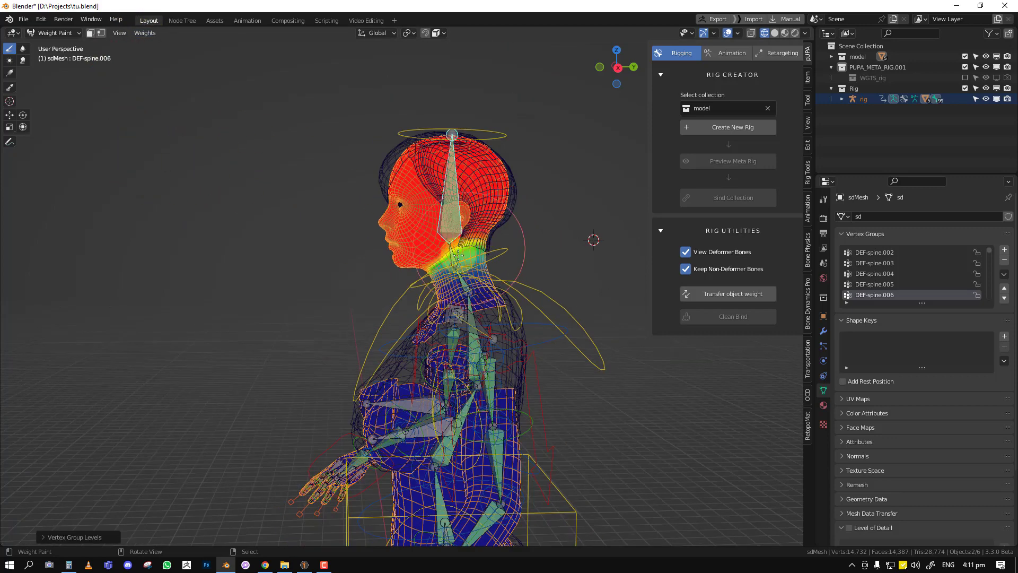
pyautogui.scroll(2, 460, 264)
# Step: Select the neck bone DEF-spine.005 and remove the selected head vertices from its vertex group in Edit Mode
pyautogui.rightClick(473, 236)
pyautogui.moveTo(422, 184); pyautogui.dragTo(416, 185, button='middle')
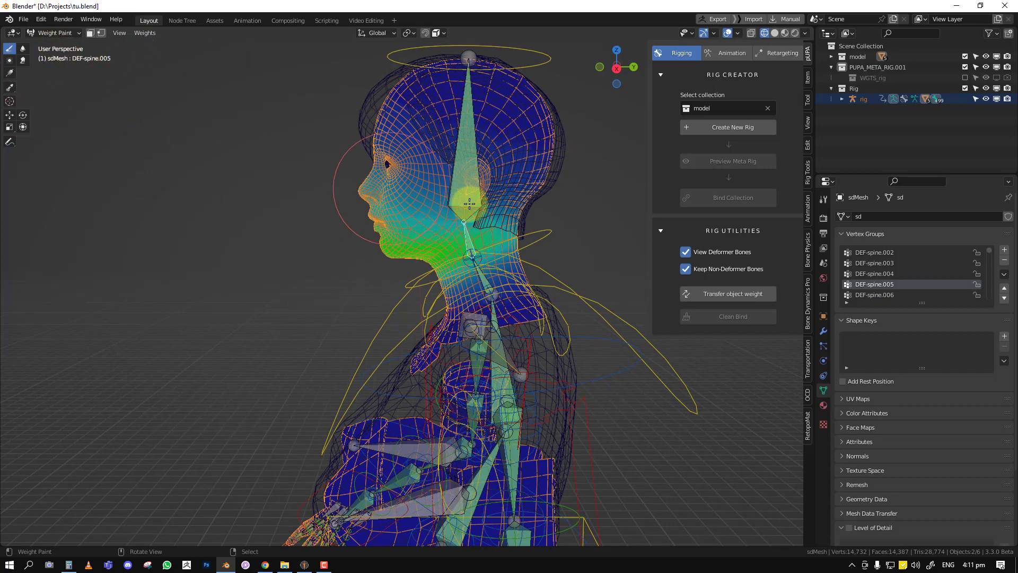
pyautogui.press('Tab')
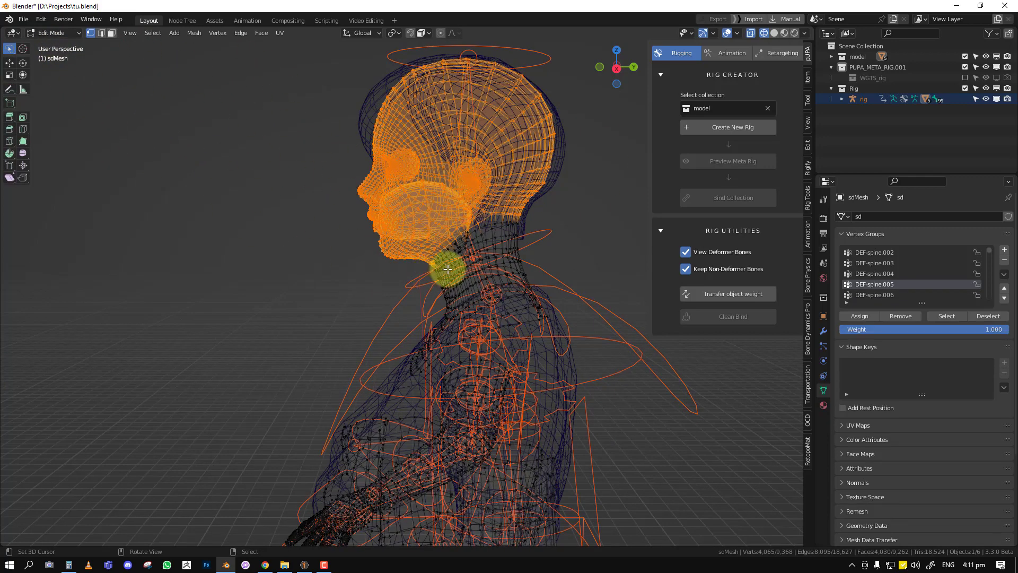
pyautogui.click(911, 315)
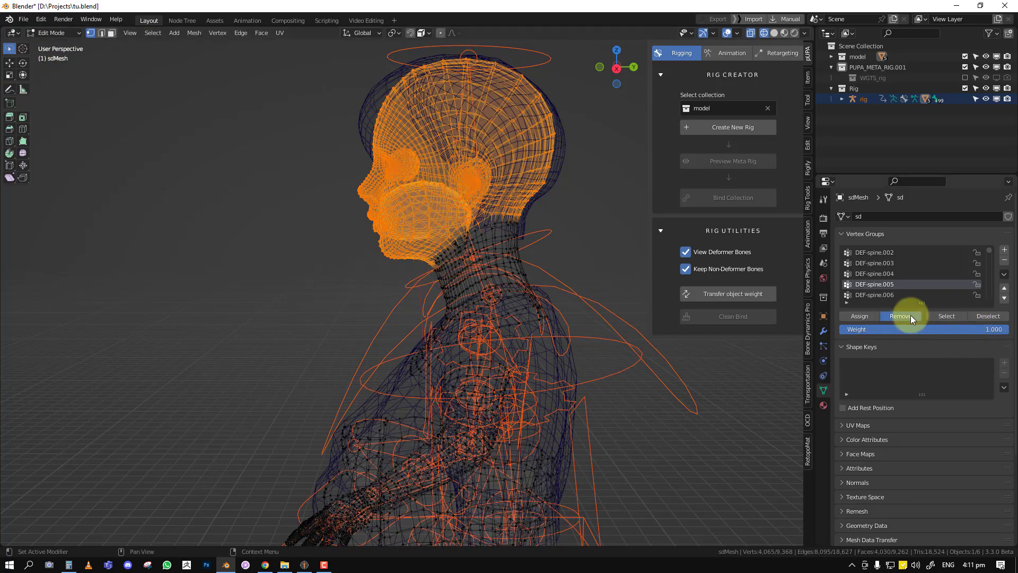
pyautogui.press('Tab')
# Step: Smooth the DEF-spine.005 weights around the neck three times
pyautogui.moveTo(454, 287); pyautogui.dragTo(530, 256, button='middle')
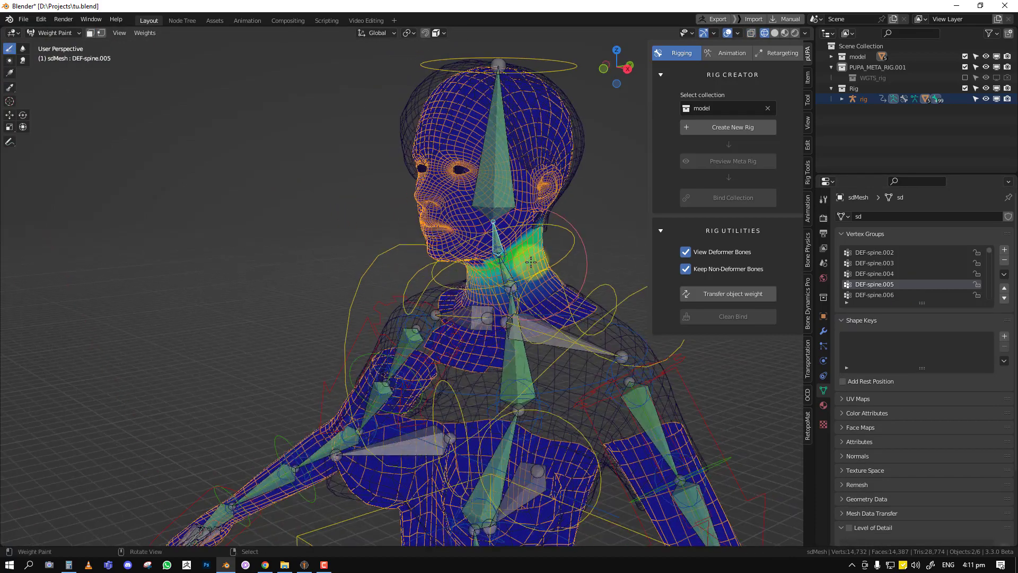
pyautogui.press('q')
pyautogui.click(537, 262)
pyautogui.press('q')
pyautogui.click(539, 263)
pyautogui.press('q')
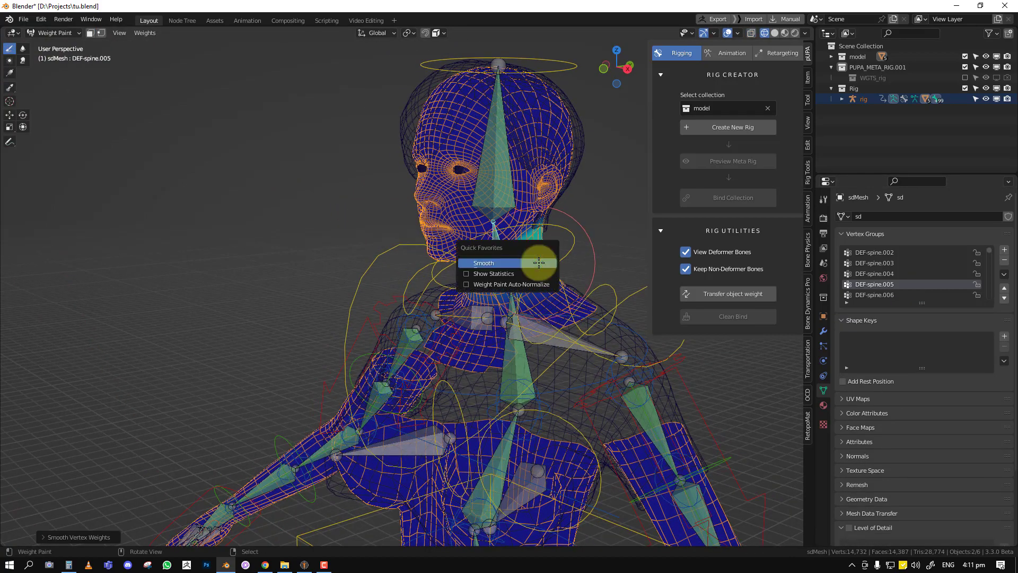
pyautogui.click(539, 262)
# Step: Test-rotate the head control in side and front views and the neck control in front view, cancelling each rotation
pyautogui.moveTo(464, 293); pyautogui.dragTo(524, 68, button='middle')
pyautogui.rightClick(522, 73)
pyautogui.press('r')
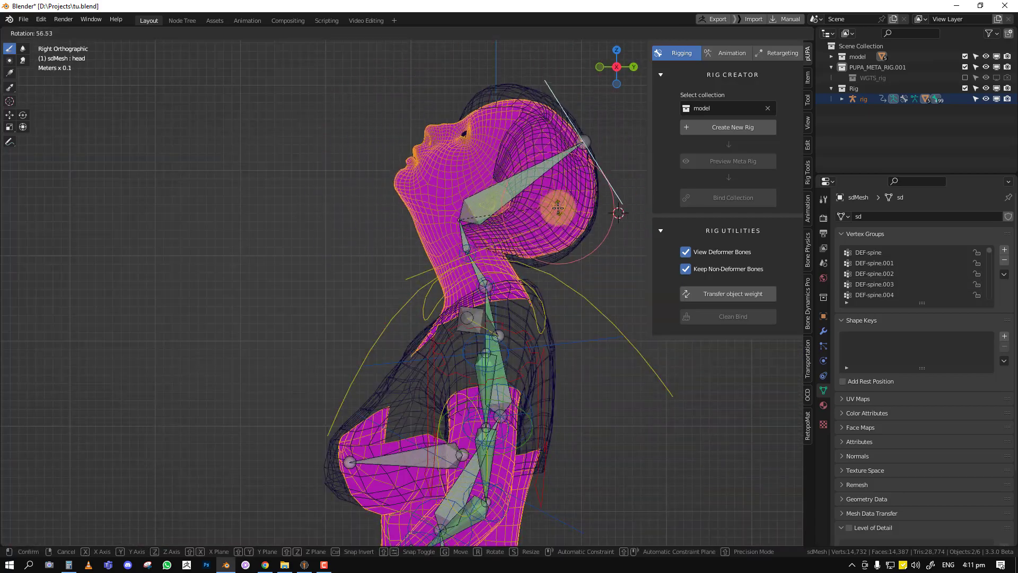
pyautogui.press('KP_1')
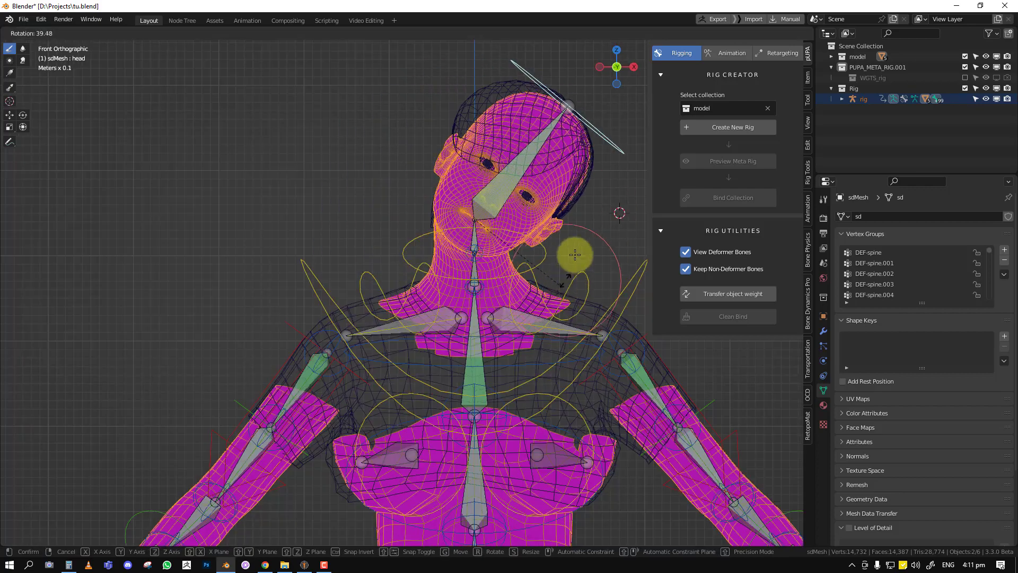
pyautogui.rightClick(552, 254)
pyautogui.rightClick(537, 256)
pyautogui.press('r')
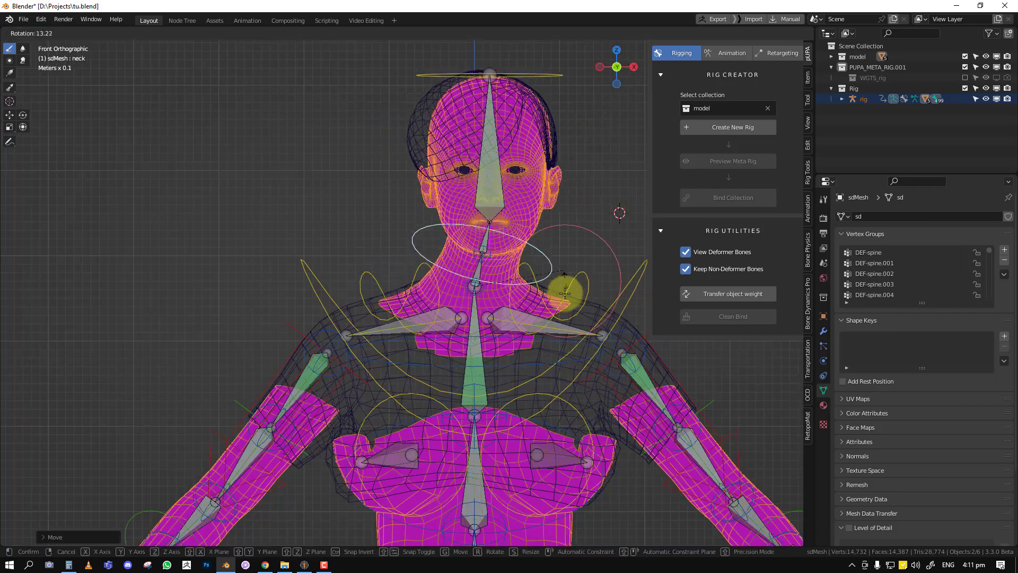
pyautogui.rightClick(527, 195)
# Step: Return to Object Mode with solid shading, select the rig and hide its deformer bones
pyautogui.hotkey('ctrl', 'Tab')
pyautogui.click(427, 221)
pyautogui.hotkey('shift', 'z')
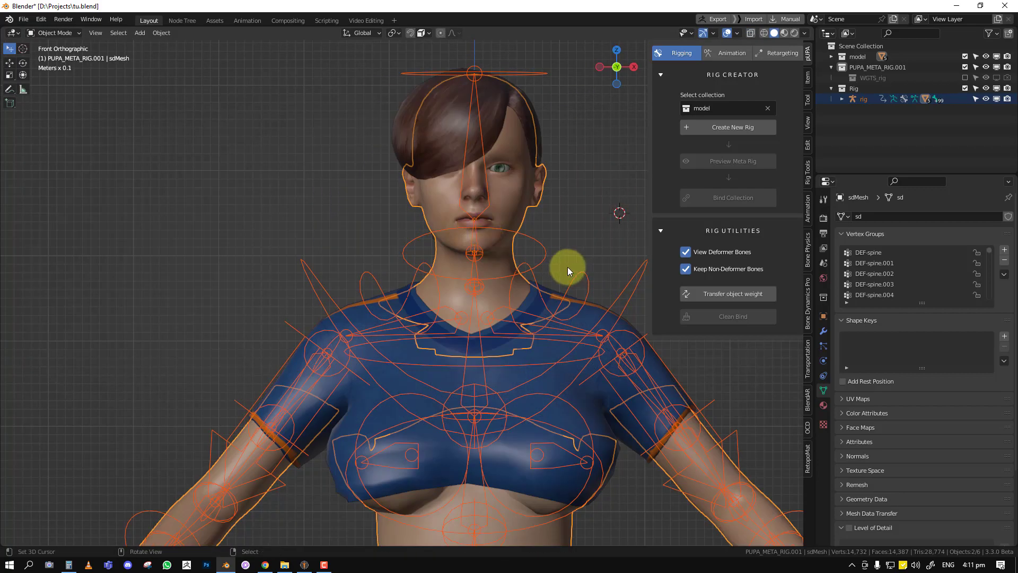
pyautogui.click(480, 281)
pyautogui.click(698, 253)
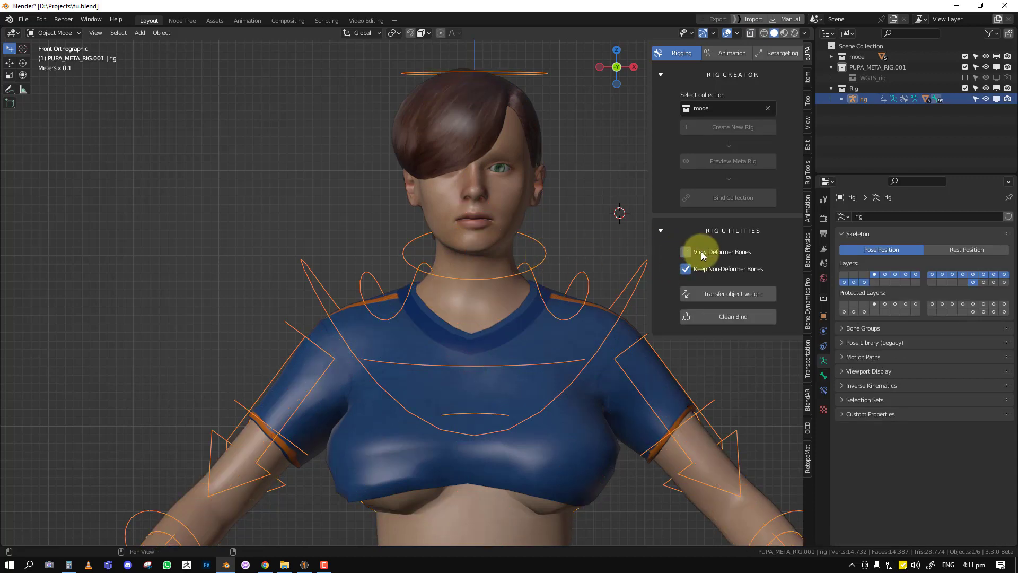
pyautogui.scroll(-4, 438, 343)
pyautogui.keyDown('shift'); pyautogui.moveTo(468, 243); pyautogui.dragTo(449, 193, button='middle'); pyautogui.keyUp('shift')
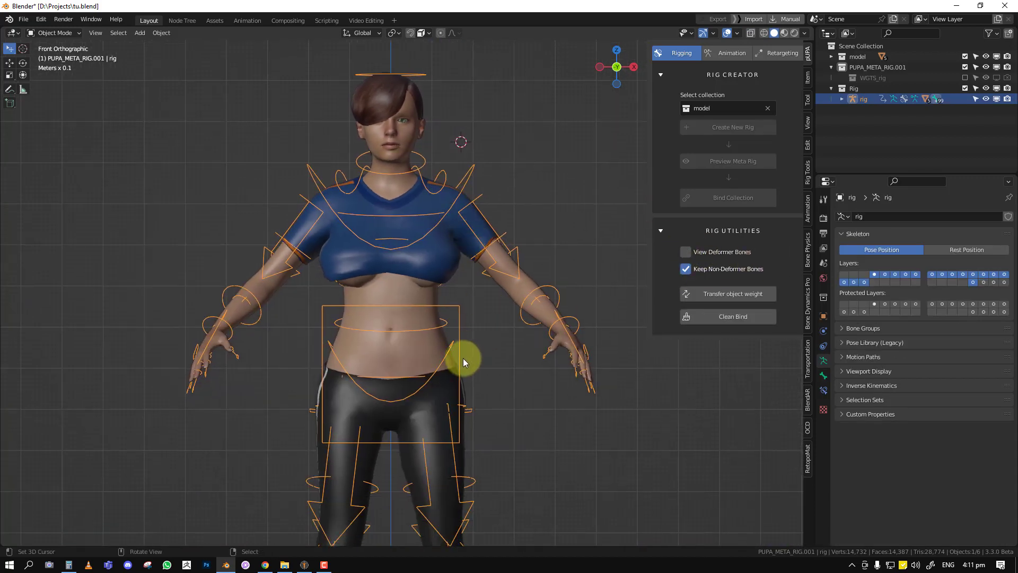
# Step: Put the rig in Pose Mode and rotate the hips control sideways to test the waist deformation
pyautogui.hotkey('ctrl', 'Tab')
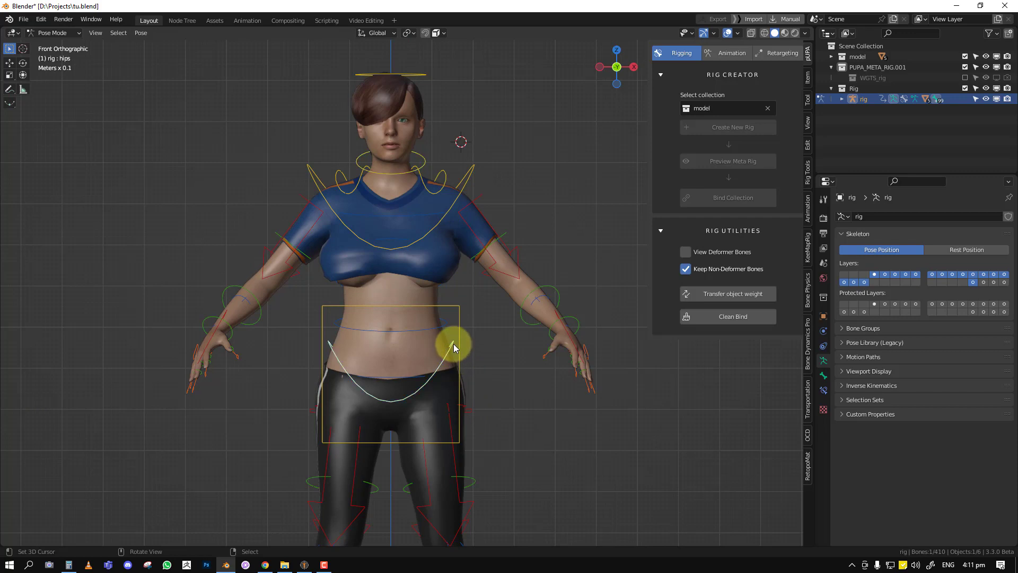
pyautogui.press('r')
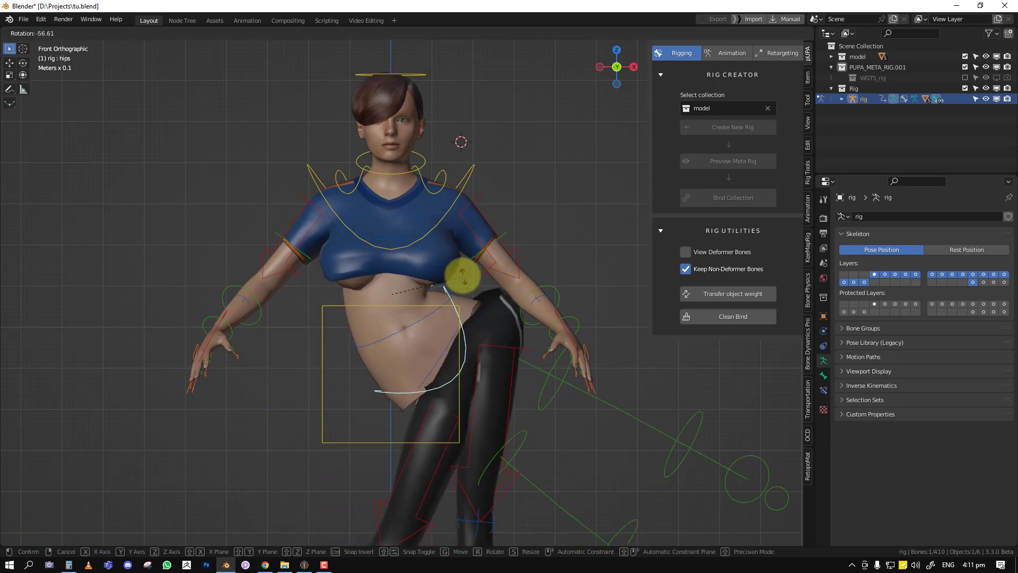
pyautogui.click(539, 352)
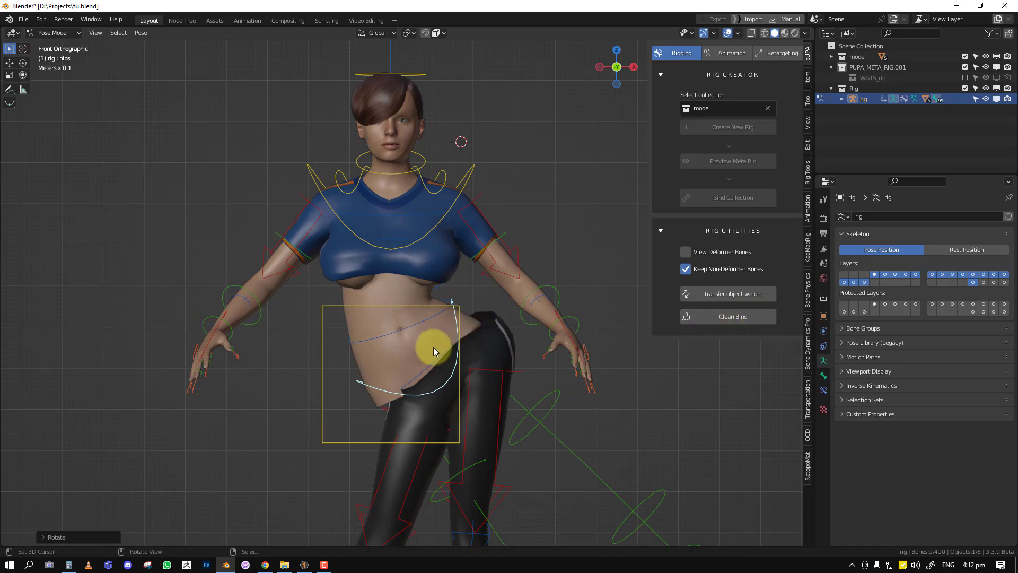
# Step: Examine how the body and trousers meet at the waist, and check the sports suit mesh's Armature modifier
pyautogui.moveTo(474, 317)
pyautogui.mouseDown(button='middle')
pyautogui.moveTo(447, 323)
pyautogui.moveTo(473, 322)
pyautogui.mouseUp(button='middle')
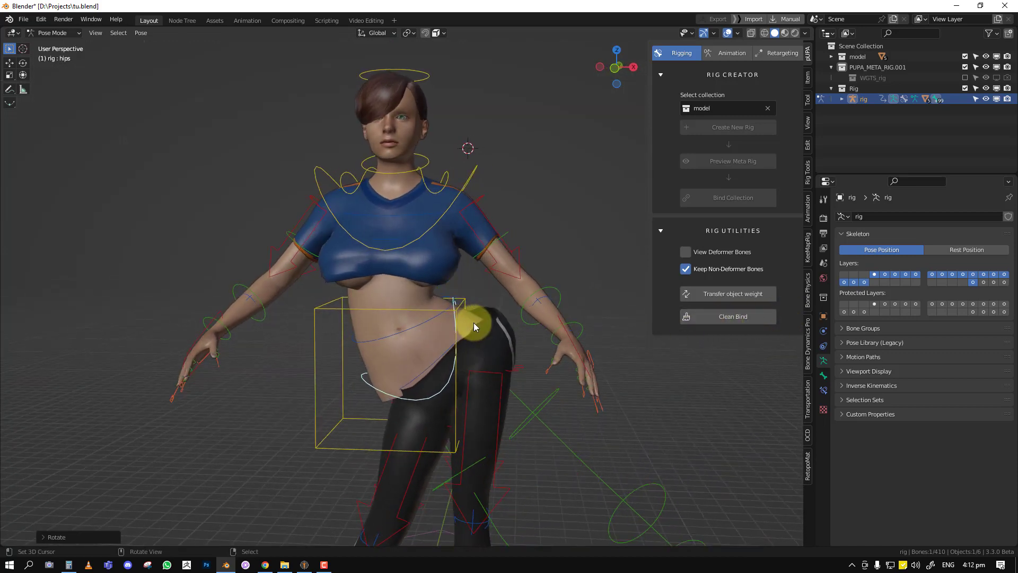
pyautogui.press('KP_1')
pyautogui.scroll(1, 492, 317)
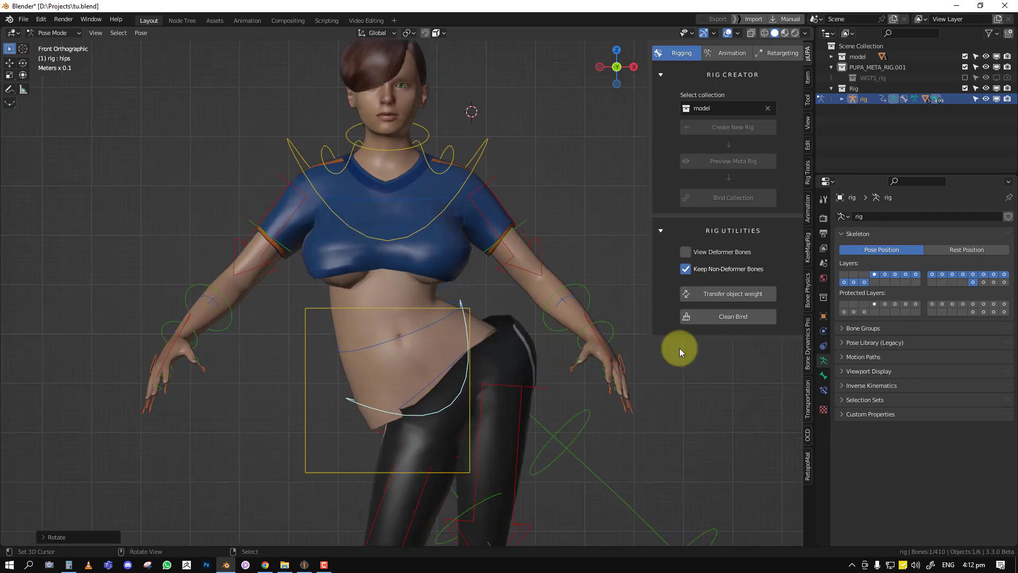
pyautogui.keyDown('shift'); pyautogui.moveTo(473, 346); pyautogui.dragTo(463, 293, button='middle'); pyautogui.keyUp('shift')
pyautogui.click(516, 294)
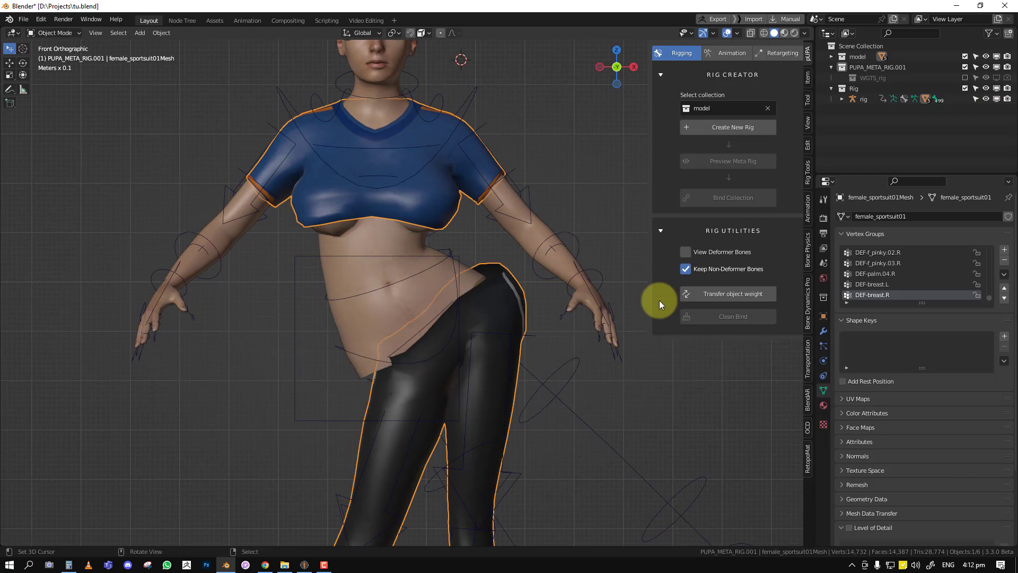
pyautogui.click(823, 331)
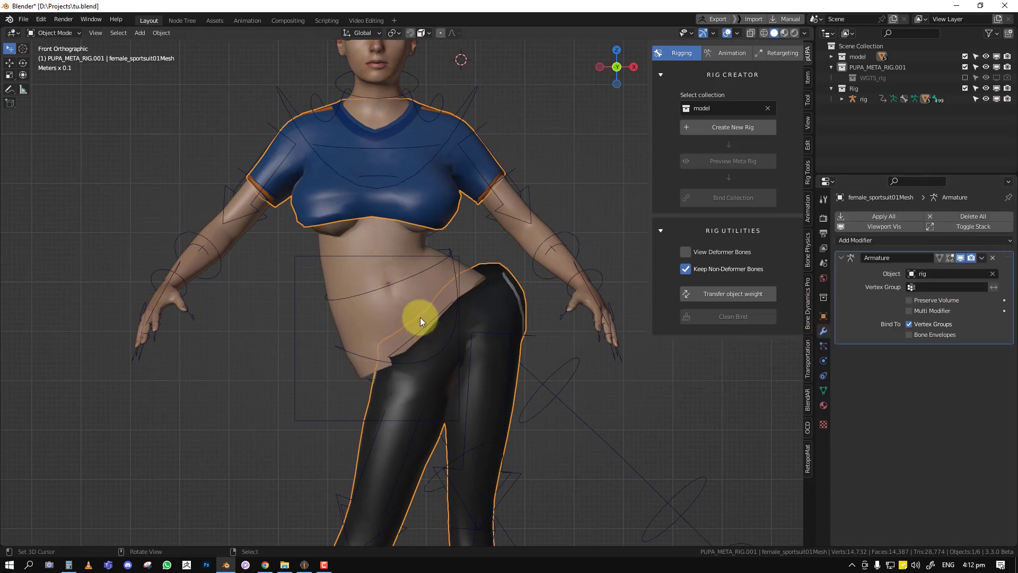
# Step: Test-rotate the hips control again with the rig in Pose Mode, and undo the rotation
pyautogui.click(451, 256)
pyautogui.hotkey('ctrl', 'Tab')
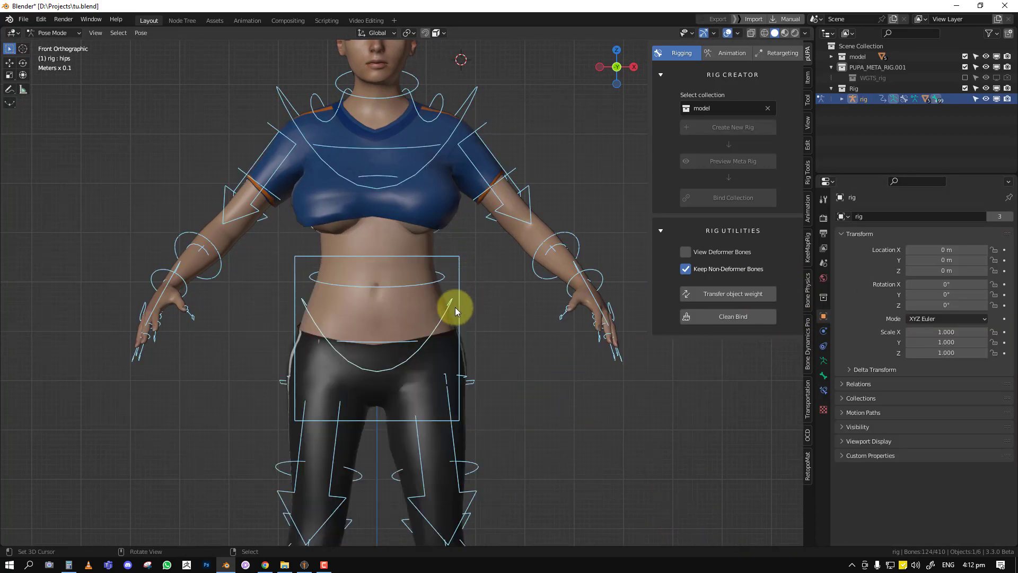
pyautogui.click(454, 304)
pyautogui.press('r')
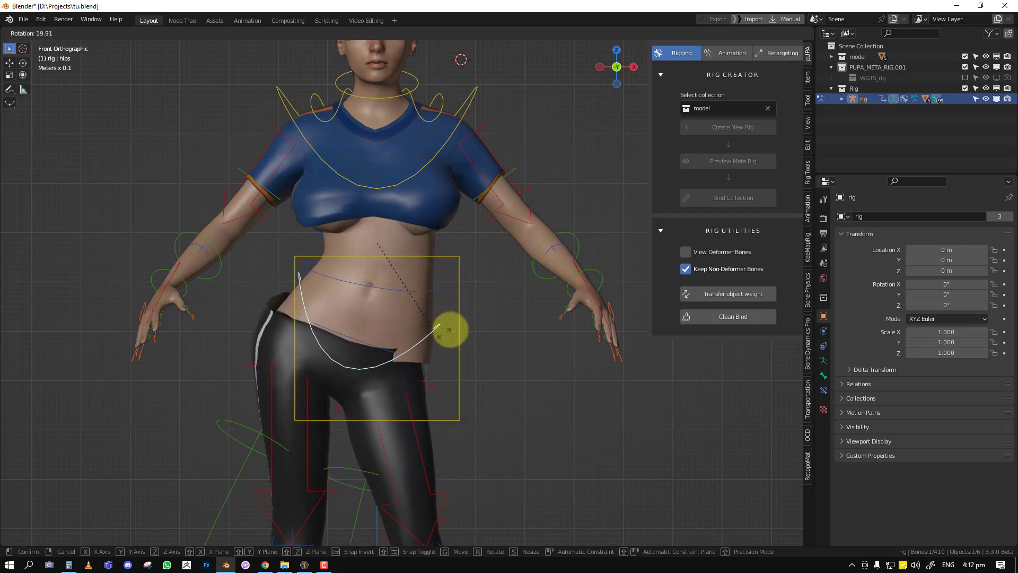
pyautogui.click(488, 263)
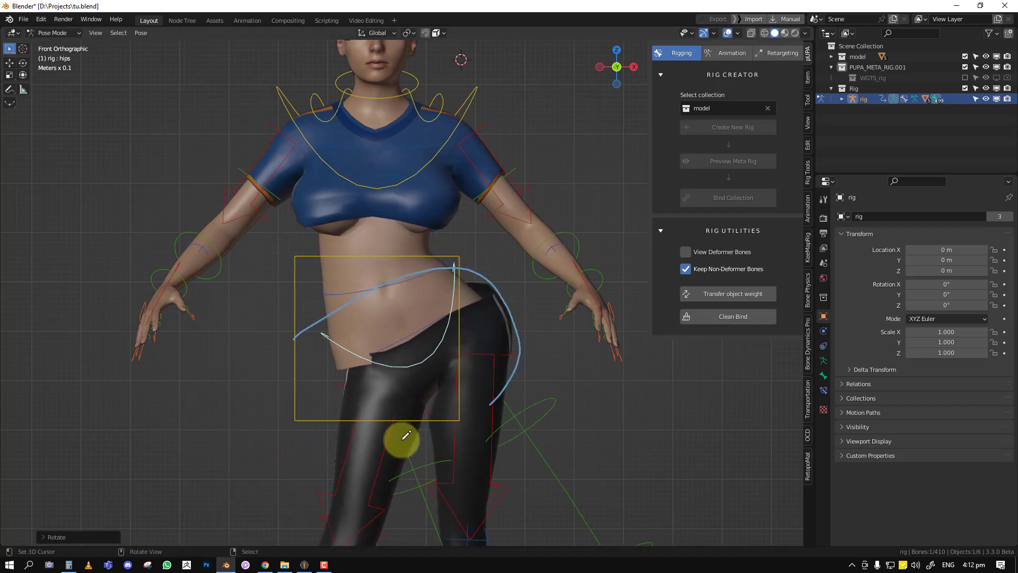
pyautogui.hotkey('ctrl', 'z')
pyautogui.hotkey('ctrl', 'z')
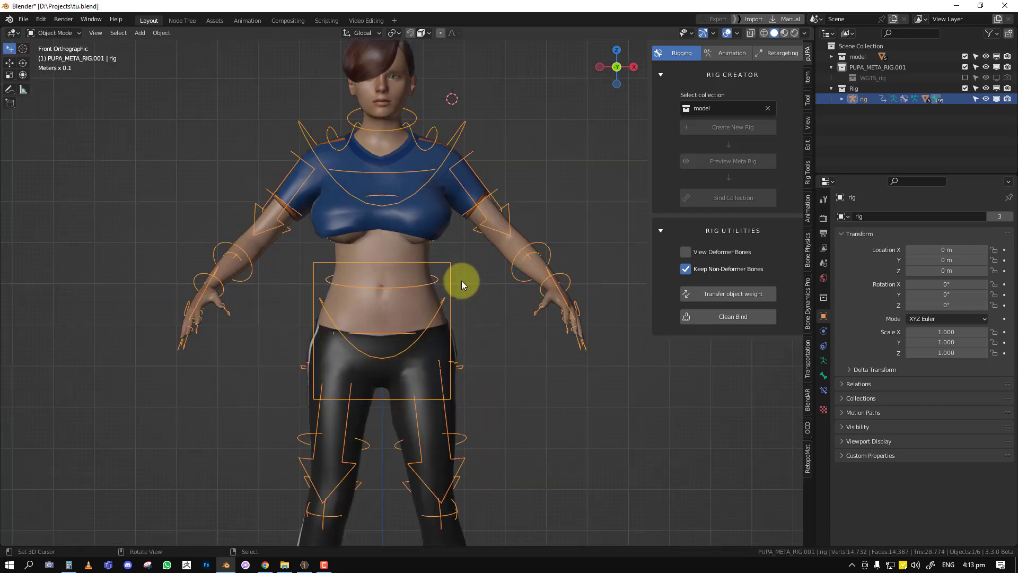
# Step: Run Clean Bind on the rig again and switch the rig to Pose Mode
pyautogui.click(722, 318)
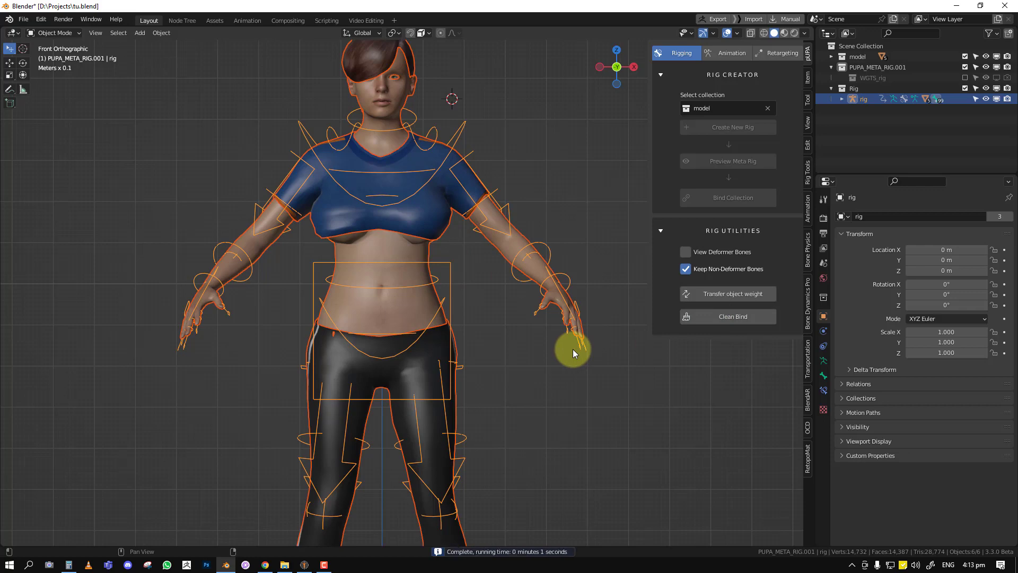
pyautogui.hotkey('ctrl', 'Tab')
pyautogui.click(440, 302)
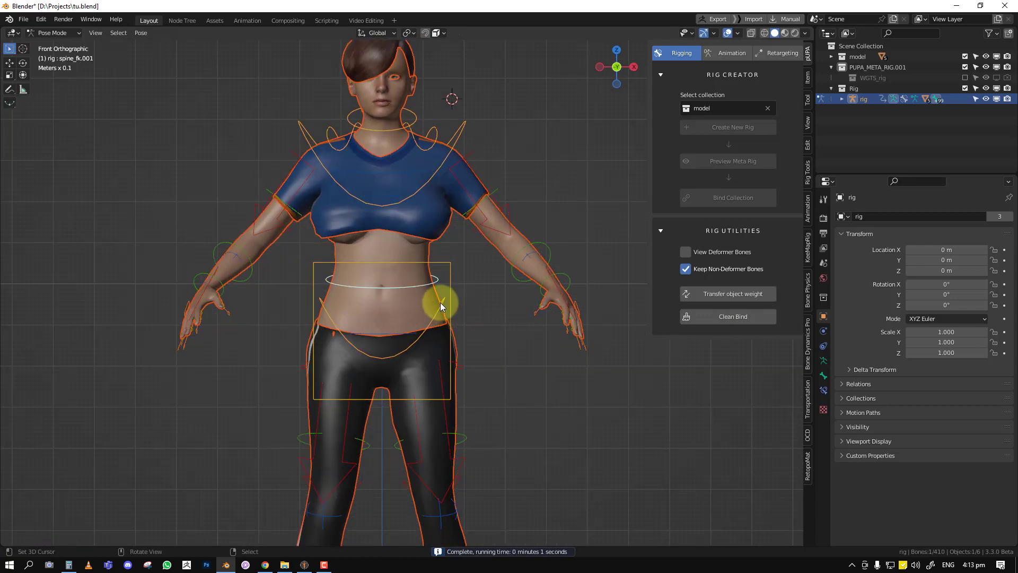
# Step: Test-rotate the hips control sideways to check how the trousers follow the waist, and cancel the rotation
pyautogui.rightClick(440, 303)
pyautogui.press('r')
pyautogui.rightClick(492, 317)
pyautogui.scroll(2, 463, 378)
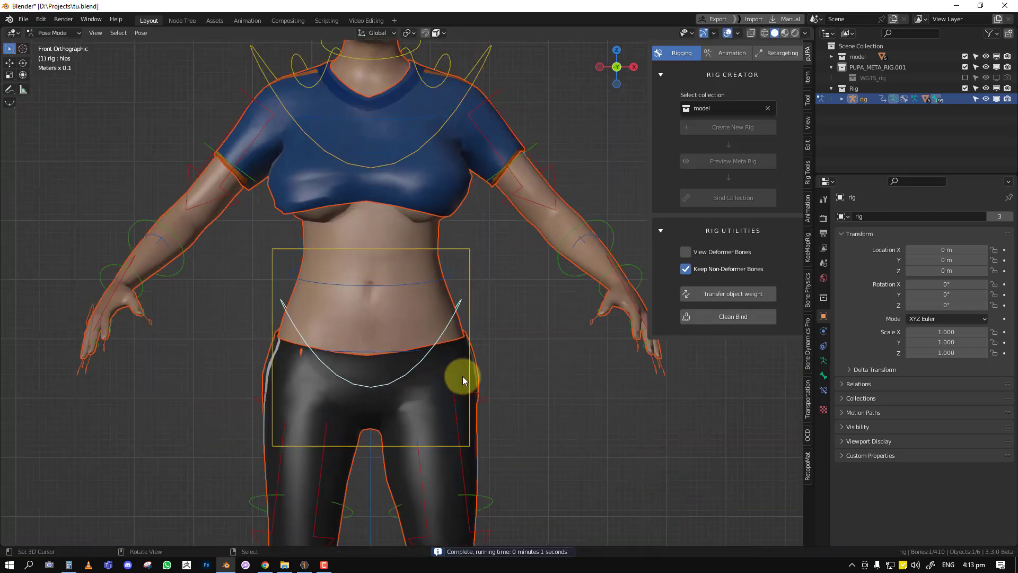
pyautogui.scroll(2, 463, 379)
pyautogui.press('r')
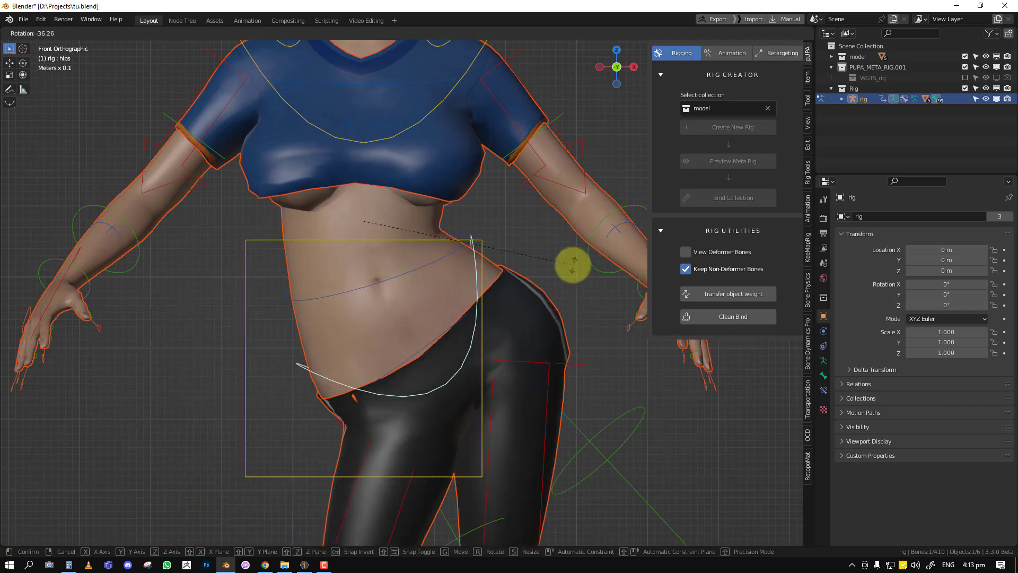
pyautogui.press('Escape')
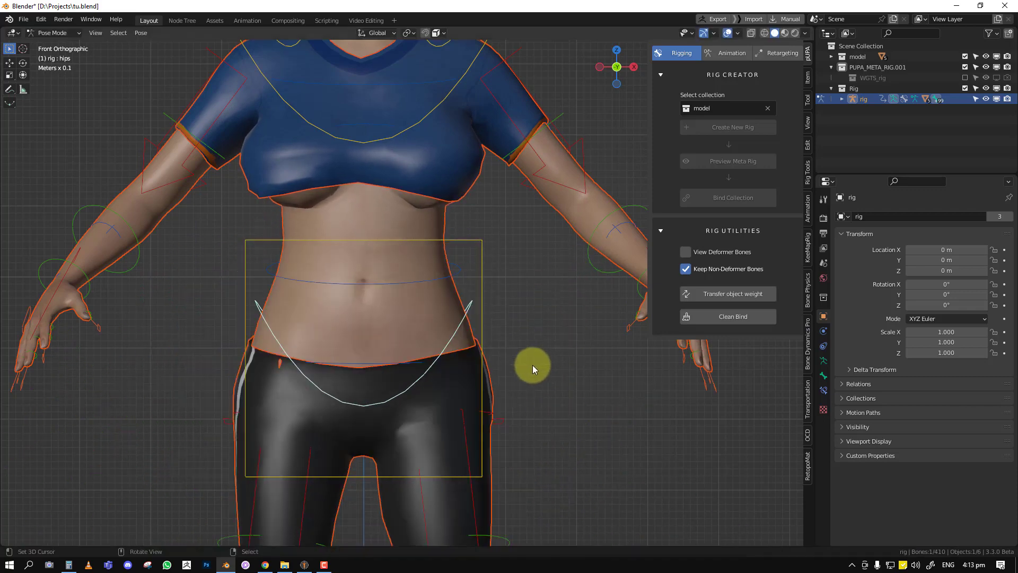
# Step: Scale down the left middle finger's master control to test how the finger curls
pyautogui.scroll(-3, 532, 365)
pyautogui.moveTo(557, 375); pyautogui.dragTo(514, 412, button='middle')
pyautogui.scroll(4, 575, 390)
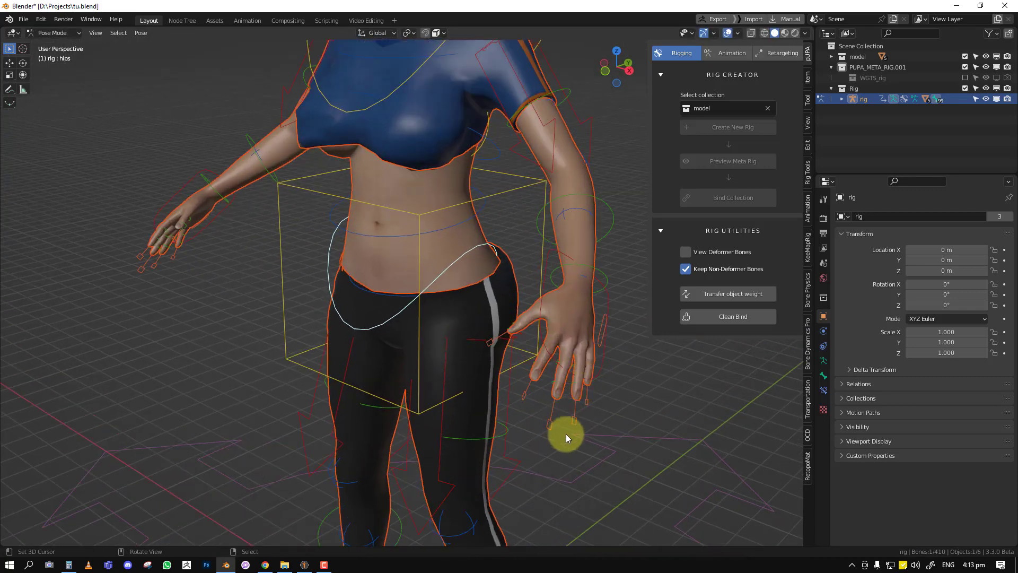
pyautogui.click(556, 425)
pyautogui.press('s')
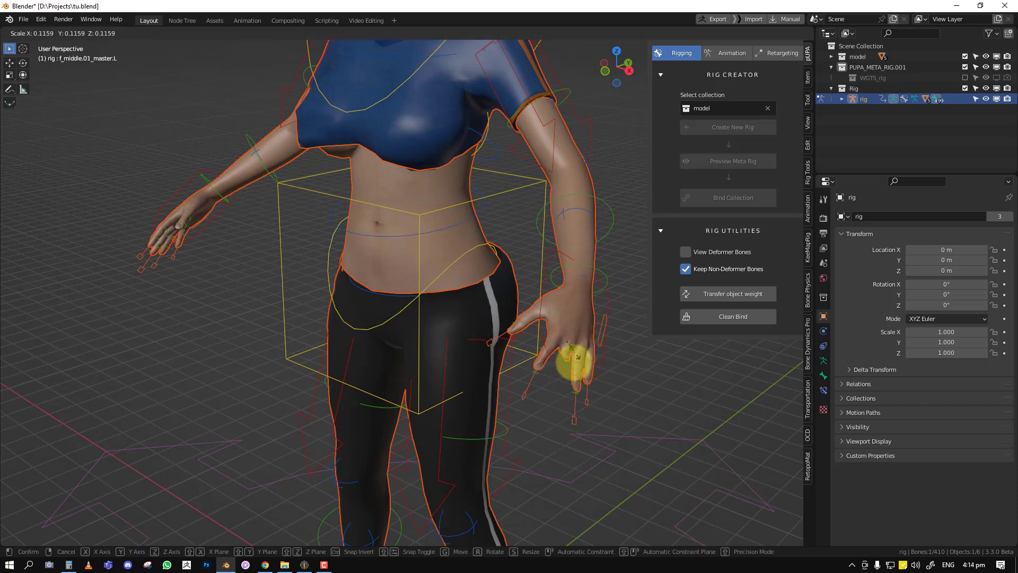
pyautogui.click(561, 364)
# Step: Rotate the head control backwards in the right side view to test the neck deformation
pyautogui.scroll(-4, 425, 145)
pyautogui.scroll(3, 438, 218)
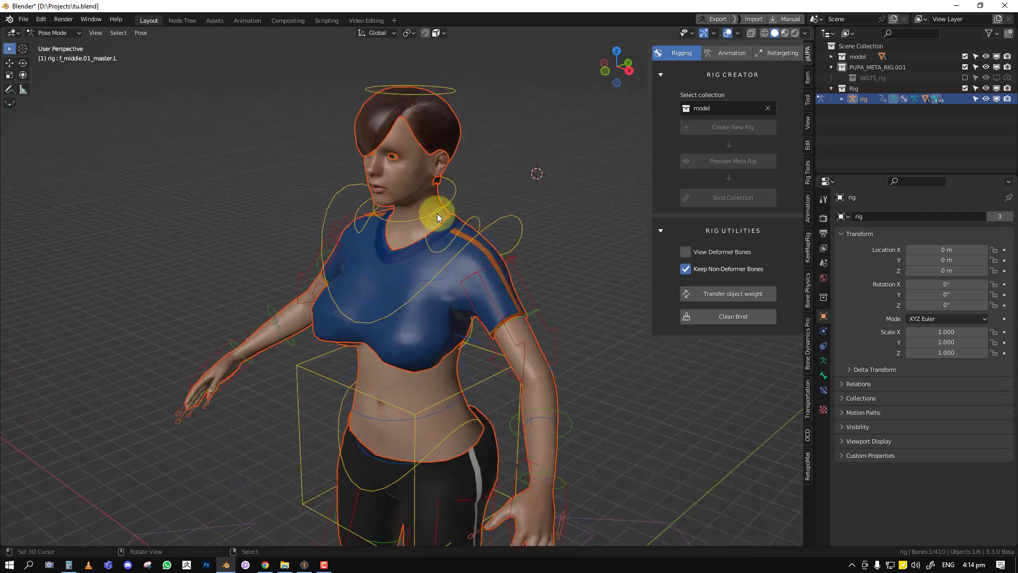
pyautogui.press('KP_3')
pyautogui.click(453, 95)
pyautogui.press('r')
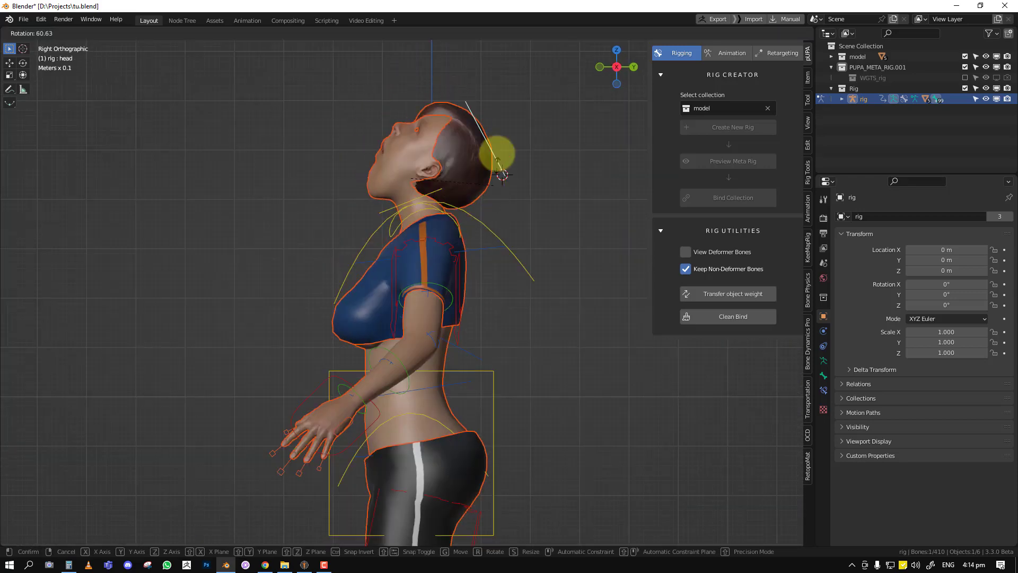
pyautogui.click(485, 177)
# Step: Undo the head rotation and the middle finger scaling
pyautogui.moveTo(484, 177); pyautogui.dragTo(492, 294, button='middle')
pyautogui.hotkey('ctrl', 'z')
pyautogui.hotkey('ctrl', 'z')
pyautogui.hotkey('ctrl', 'z')
pyautogui.hotkey('ctrl', 'z')
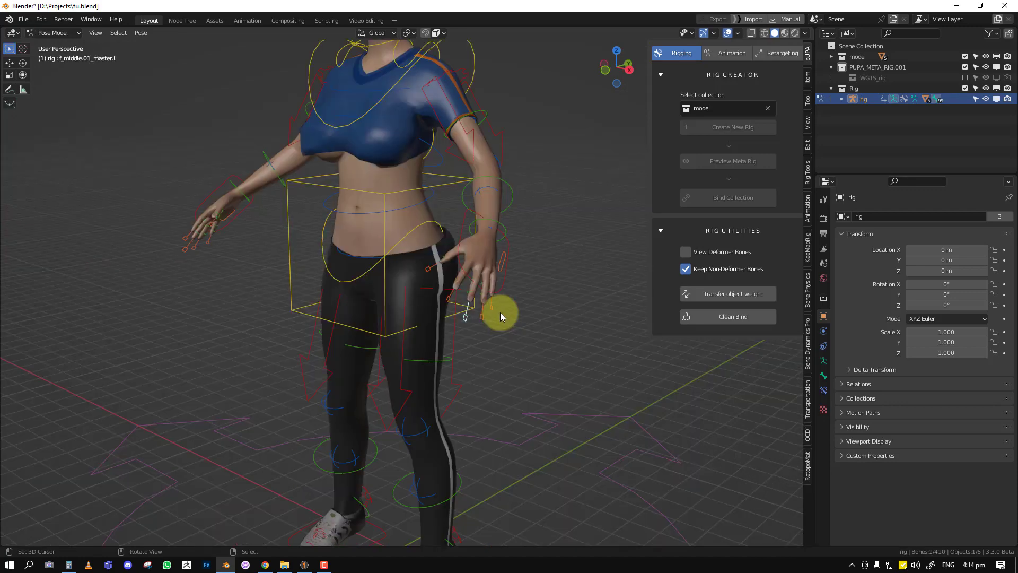
# Step: Test-scale the left hand's middle finger control and the neighbouring finger control, cancelling each change
pyautogui.moveTo(501, 313); pyautogui.dragTo(496, 392, button='middle')
pyautogui.press('s')
pyautogui.rightClick(492, 397)
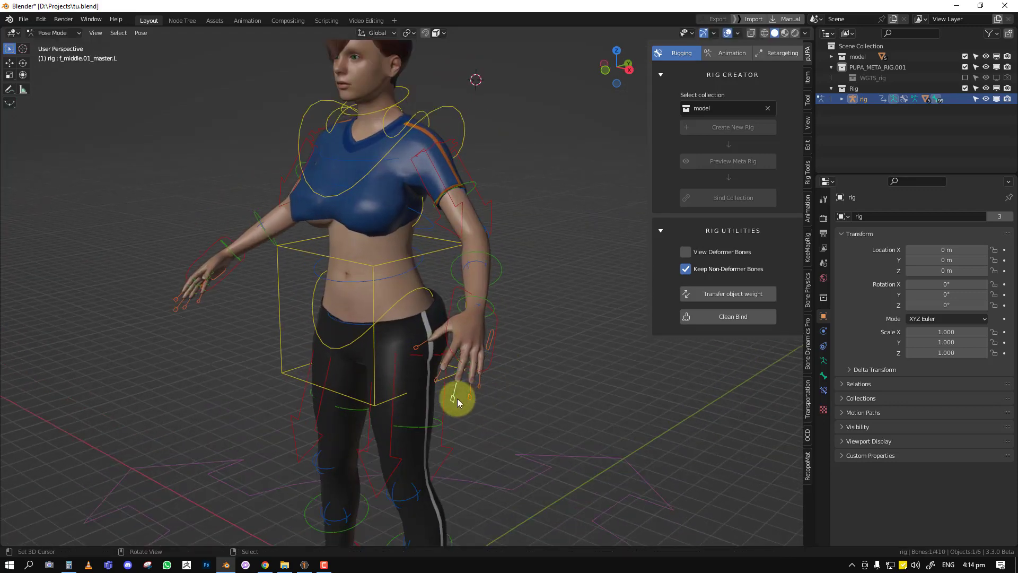
pyautogui.rightClick(470, 399)
pyautogui.press('s')
pyautogui.rightClick(495, 399)
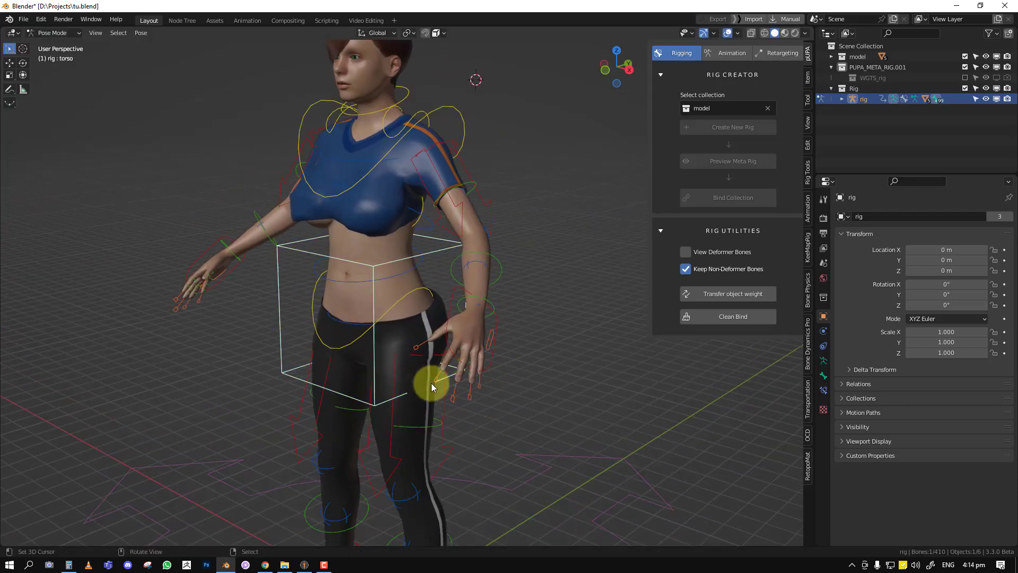
# Step: Test-rotate the head control backwards and then in front view, cancelling both rotations
pyautogui.moveTo(431, 383); pyautogui.dragTo(441, 159, button='middle')
pyautogui.click(441, 159)
pyautogui.press('r')
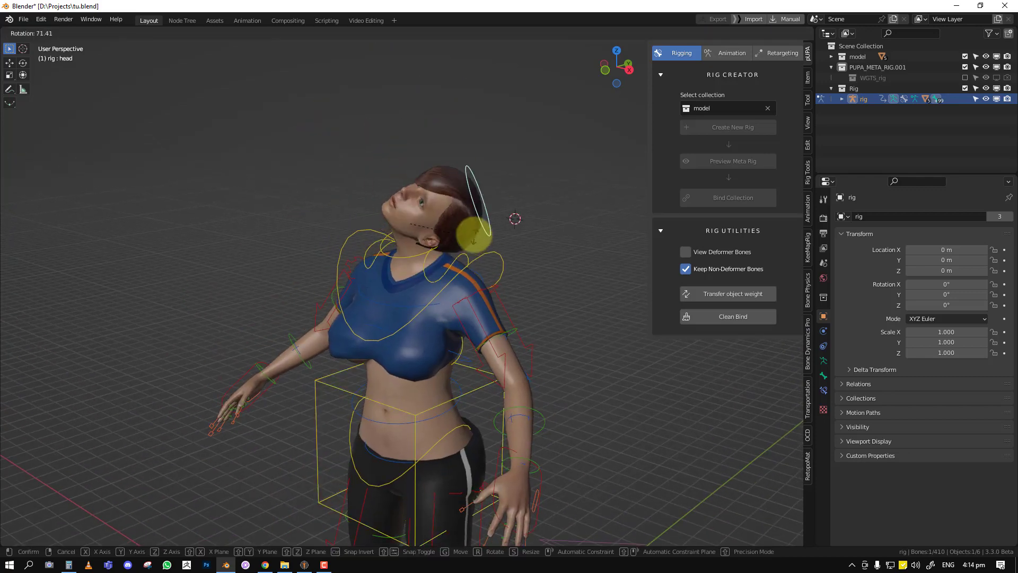
pyautogui.rightClick(452, 165)
pyautogui.press('KP_1')
pyautogui.press('r')
pyautogui.rightClick(461, 210)
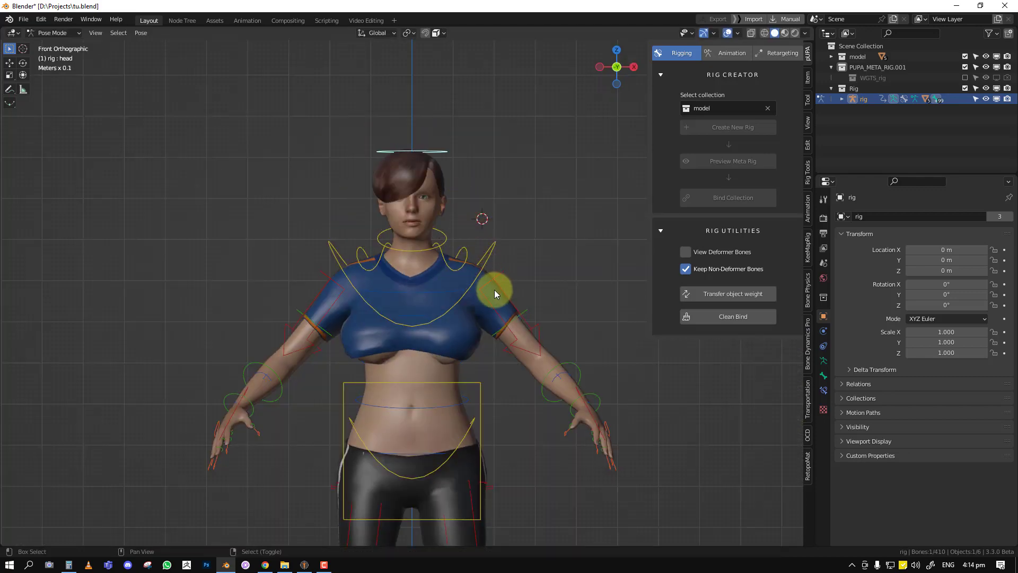
pyautogui.moveTo(494, 289); pyautogui.dragTo(717, 316, button='middle')
pyautogui.moveTo(329, 342); pyautogui.dragTo(382, 349, button='middle')
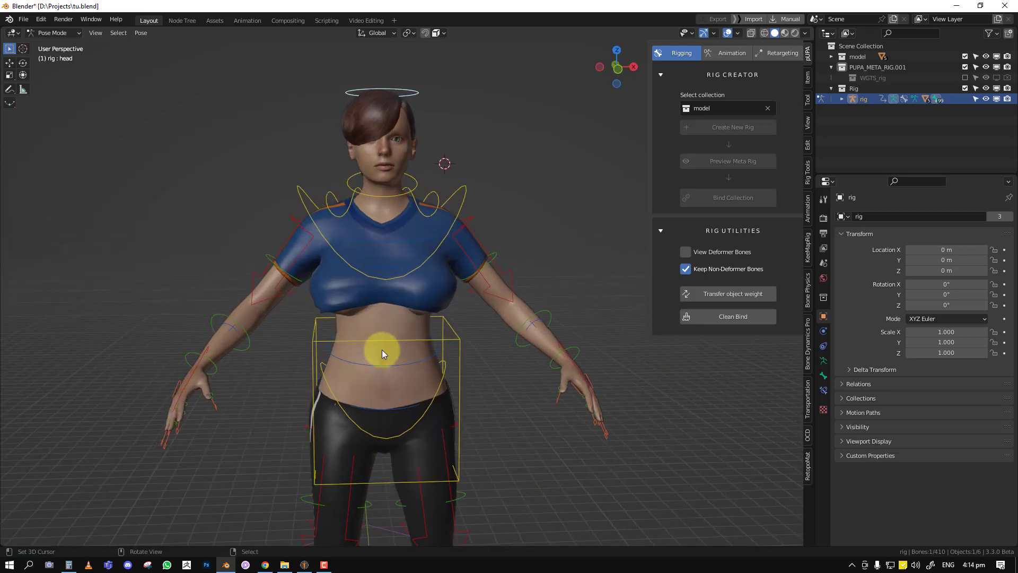
pyautogui.press('KP_1')
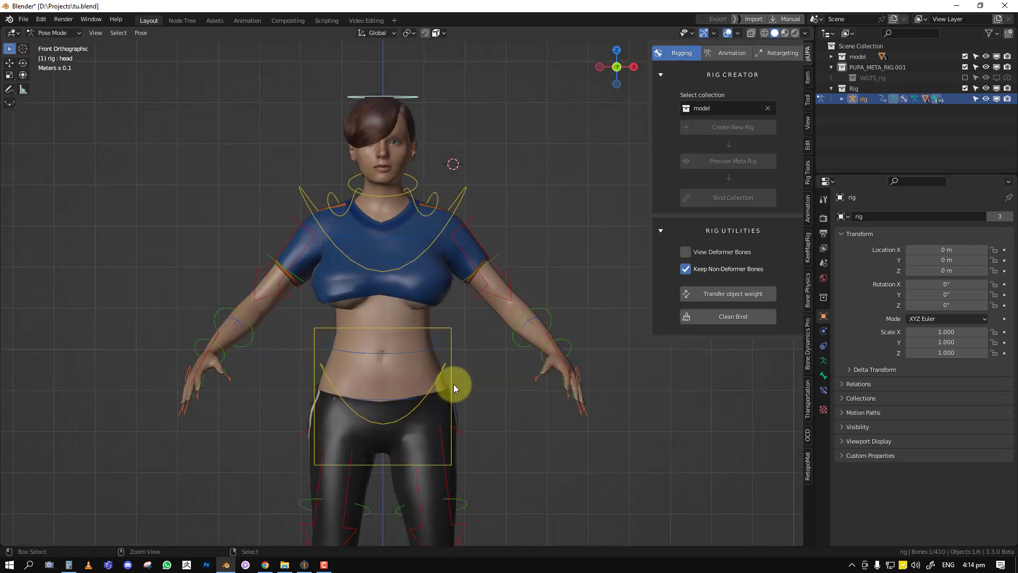
# Step: Return to Object Mode, open the sports suit mesh for editing with nothing selected and show it in wireframe
pyautogui.hotkey('ctrl', 'Tab')
pyautogui.click(427, 428)
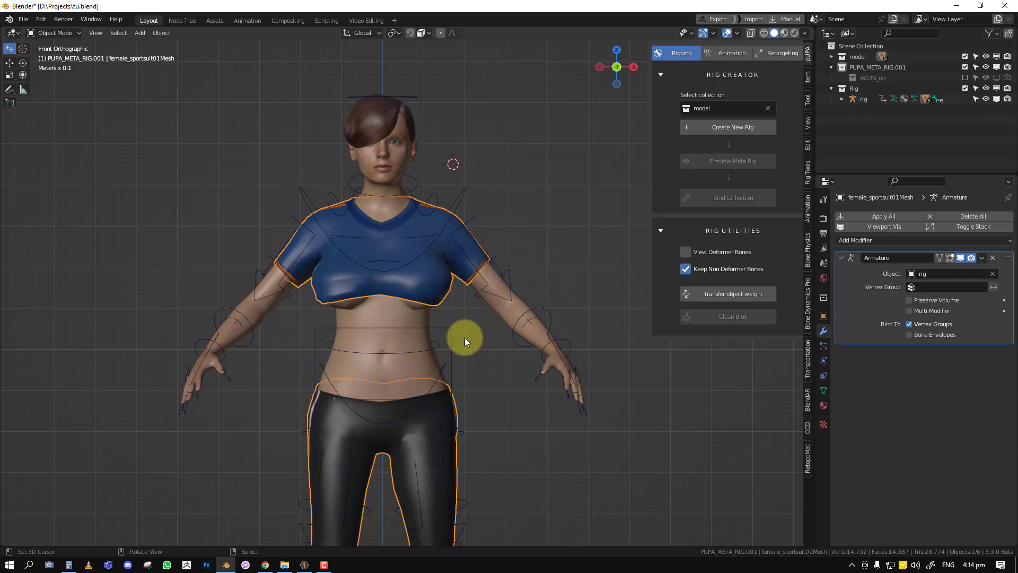
pyautogui.moveTo(465, 337); pyautogui.dragTo(429, 346, button='middle')
pyautogui.press('Tab')
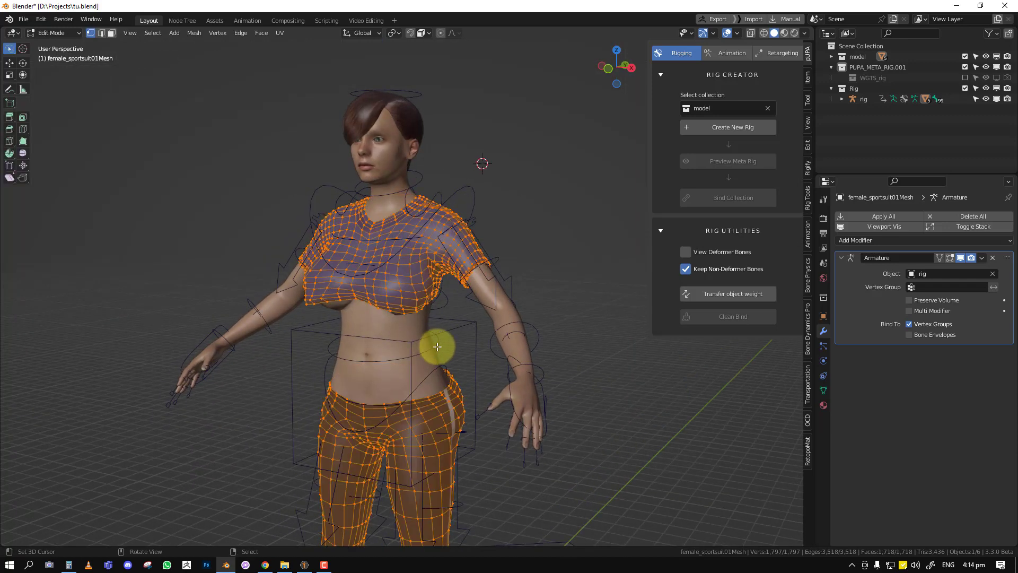
pyautogui.hotkey('alt', 'a')
pyautogui.moveTo(383, 305); pyautogui.dragTo(432, 295, button='middle')
pyautogui.hotkey('shift', 'z')
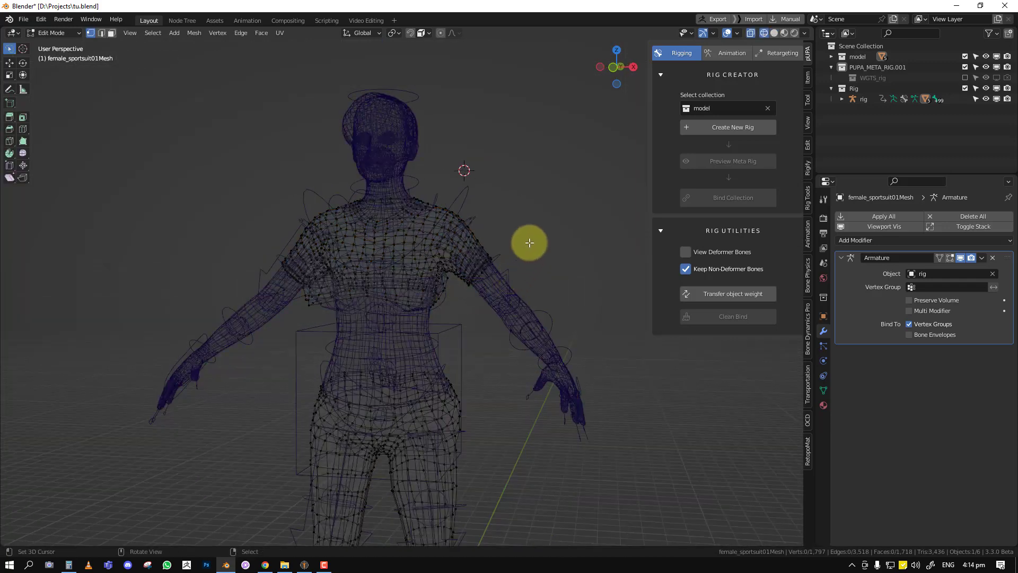
# Step: Box-select the shirt's vertices on the sports suit mesh, leaving out the trousers' waistband
pyautogui.moveTo(529, 241)
pyautogui.mouseDown()
pyautogui.moveTo(159, 304)
pyautogui.moveTo(535, 153)
pyautogui.mouseUp()
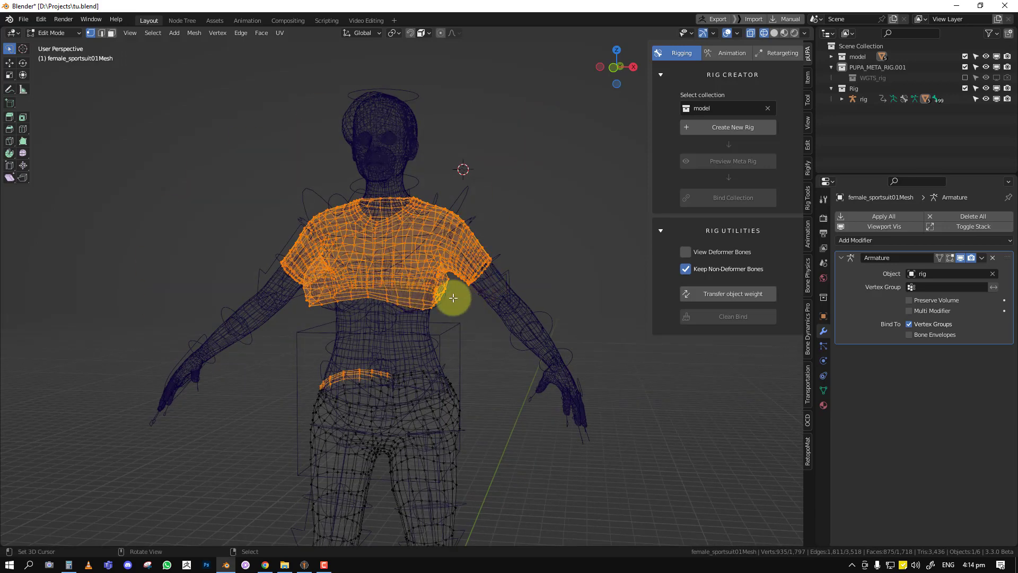
pyautogui.moveTo(401, 317); pyautogui.dragTo(464, 311, button='middle')
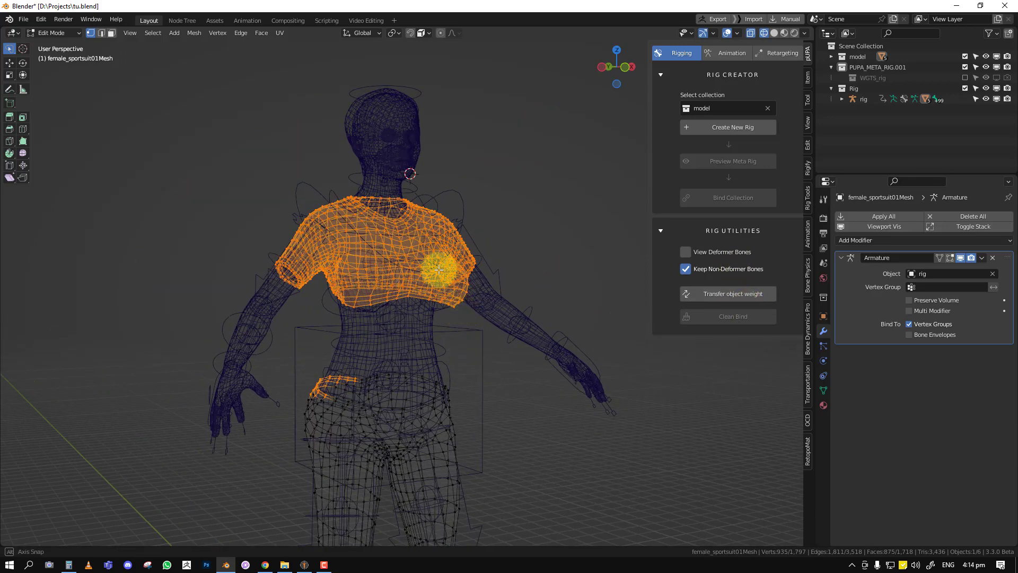
pyautogui.moveTo(432, 265); pyautogui.dragTo(402, 269, button='middle')
pyautogui.click(519, 221)
pyautogui.moveTo(520, 221)
pyautogui.mouseDown()
pyautogui.moveTo(297, 319)
pyautogui.moveTo(444, 219)
pyautogui.mouseUp()
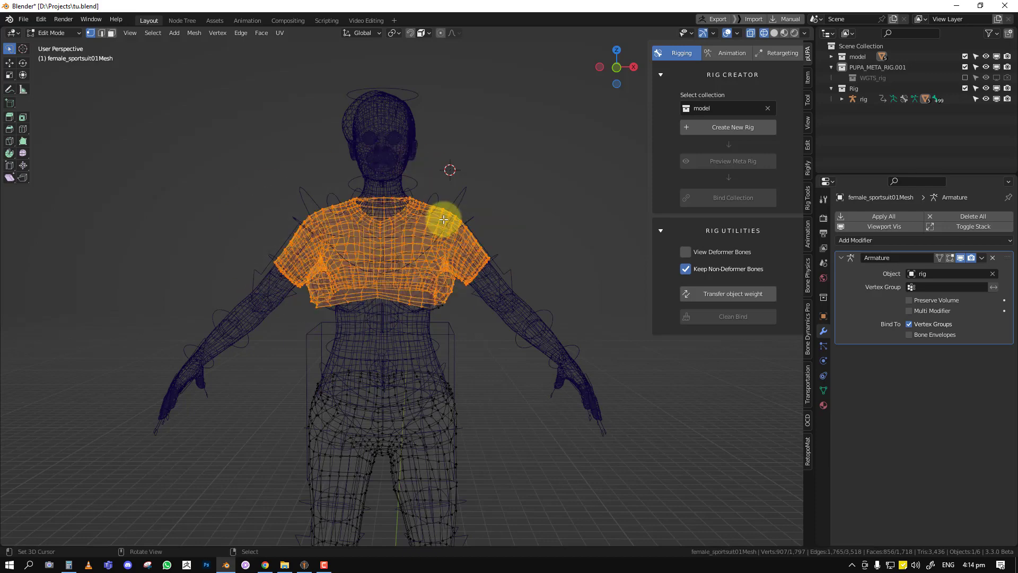
# Step: Clear the selection and lasso-select only the shirt's vertices on the sports suit mesh
pyautogui.keyDown('shift'); pyautogui.moveTo(261, 472); pyautogui.dragTo(350, 319, button='middle'); pyautogui.keyUp('shift')
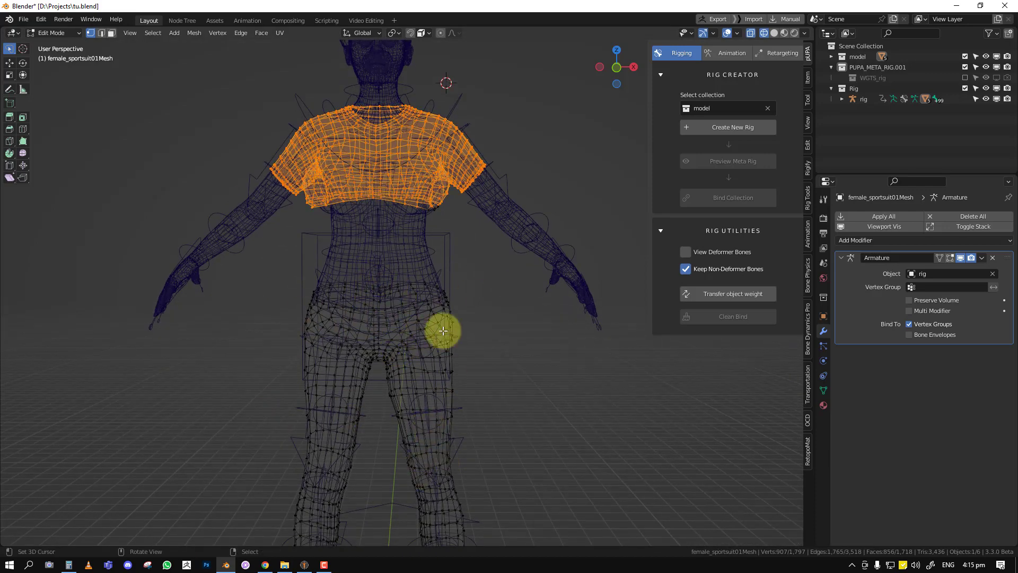
pyautogui.moveTo(444, 331); pyautogui.dragTo(435, 225, button='middle')
pyautogui.hotkey('alt', 'a')
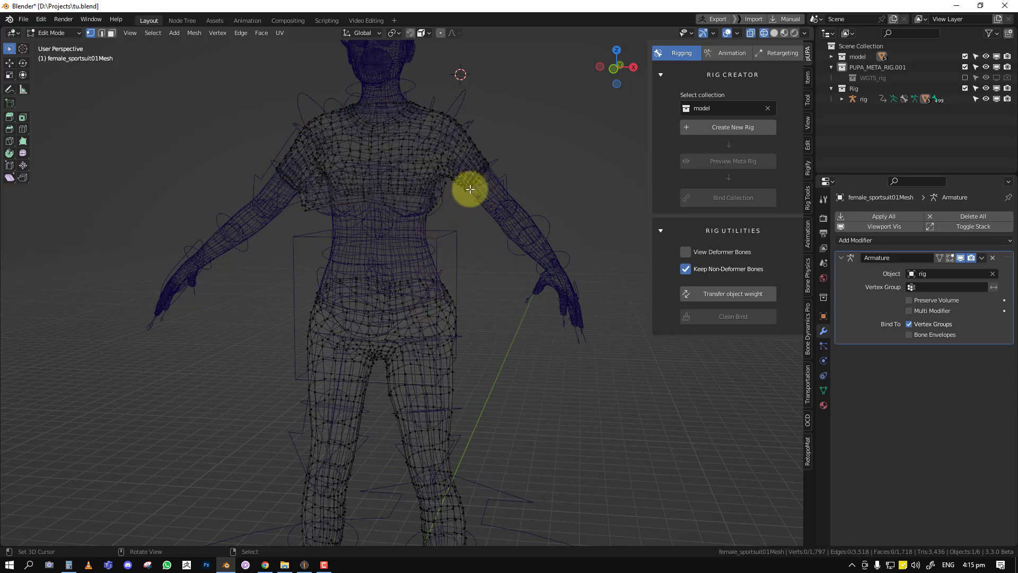
pyautogui.moveTo(514, 169)
pyautogui.keyDown('ctrl'); pyautogui.mouseDown(button='right')
pyautogui.moveTo(262, 215)
pyautogui.moveTo(496, 46)
pyautogui.moveTo(472, 210)
pyautogui.mouseUp(button='right'); pyautogui.keyUp('ctrl')
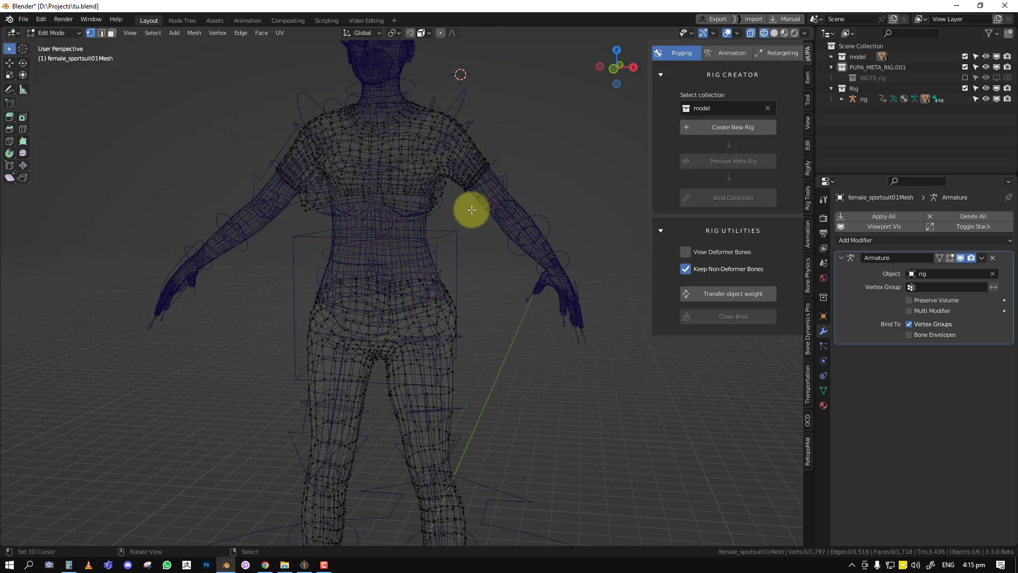
pyautogui.moveTo(548, 130)
pyautogui.keyDown('ctrl'); pyautogui.mouseDown(button='right')
pyautogui.moveTo(215, 159)
pyautogui.moveTo(527, 15)
pyautogui.moveTo(533, 108)
pyautogui.mouseUp(button='right'); pyautogui.keyUp('ctrl')
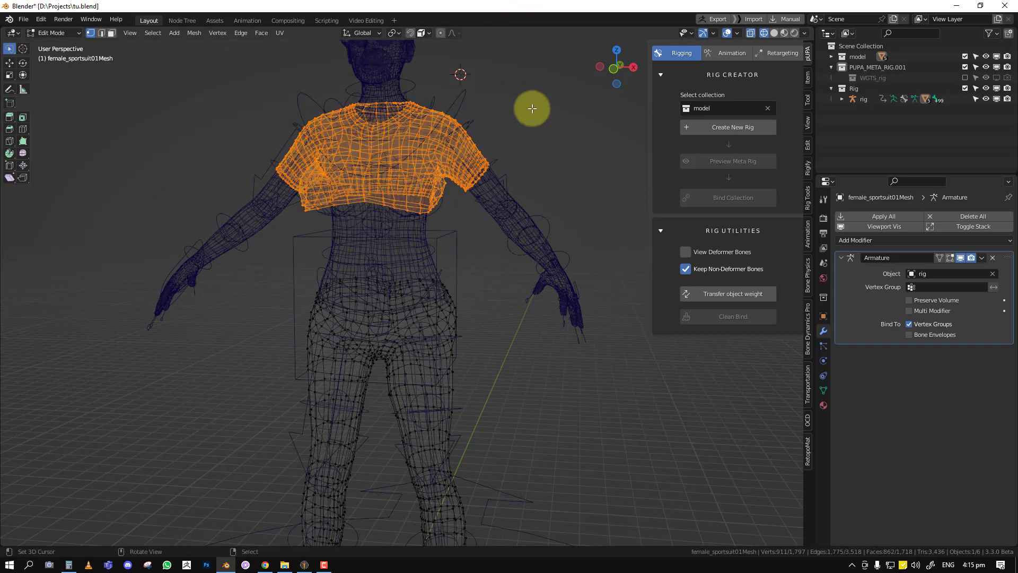
pyautogui.moveTo(490, 191); pyautogui.dragTo(581, 149, button='middle')
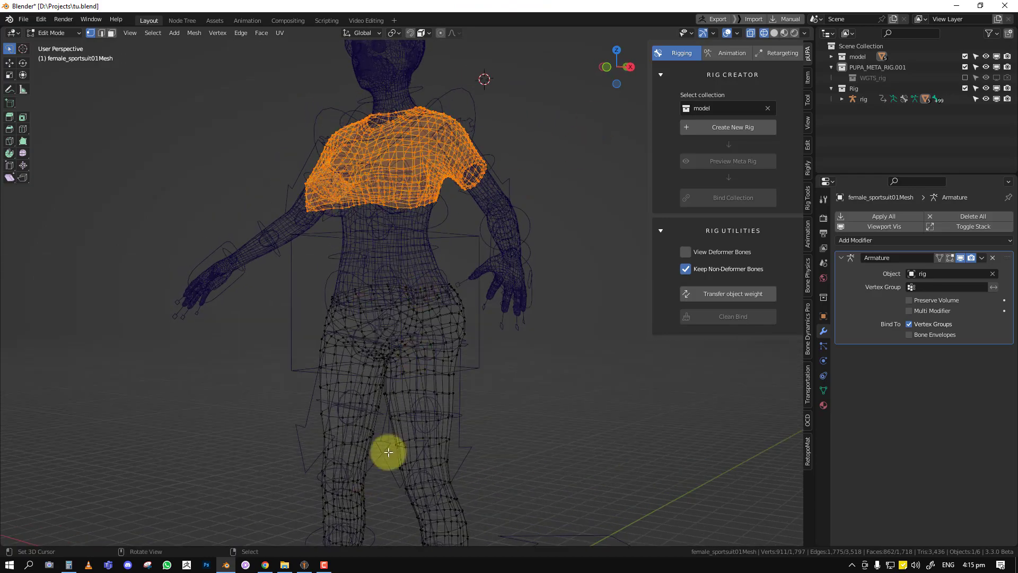
# Step: Leave Edit Mode, select the body mesh instead of the sports suit and return to solid shading
pyautogui.press('Tab')
pyautogui.moveTo(447, 287); pyautogui.dragTo(489, 295, button='middle')
pyautogui.hotkey('alt', 'a')
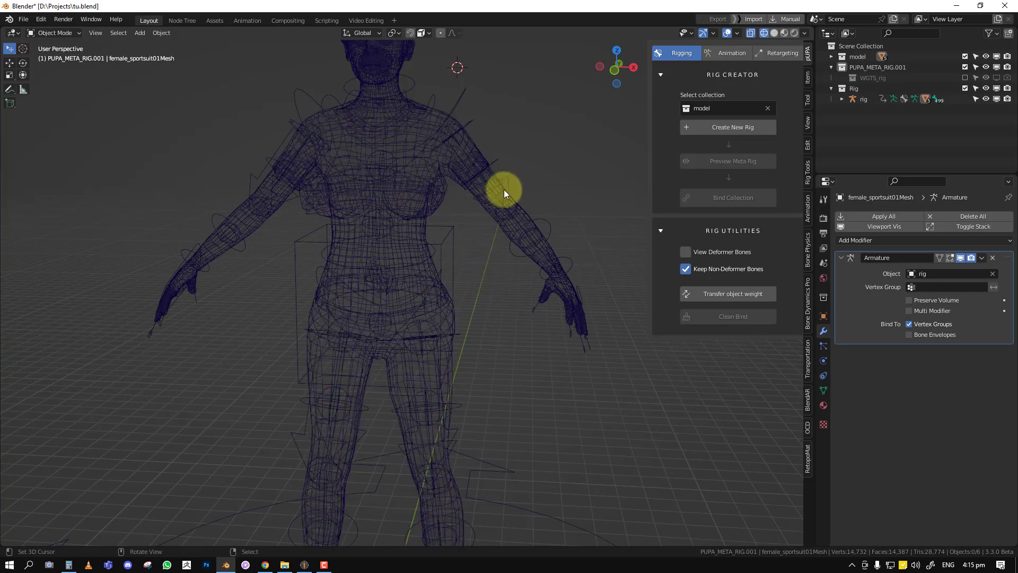
pyautogui.click(504, 191)
pyautogui.hotkey('shift', 'z')
pyautogui.moveTo(475, 241)
pyautogui.mouseDown(button='middle')
pyautogui.moveTo(409, 218)
pyautogui.moveTo(414, 184)
pyautogui.mouseUp(button='middle')
# Step: Select all vertices of the body mesh in Edit Mode and return to Object Mode
pyautogui.press('Tab')
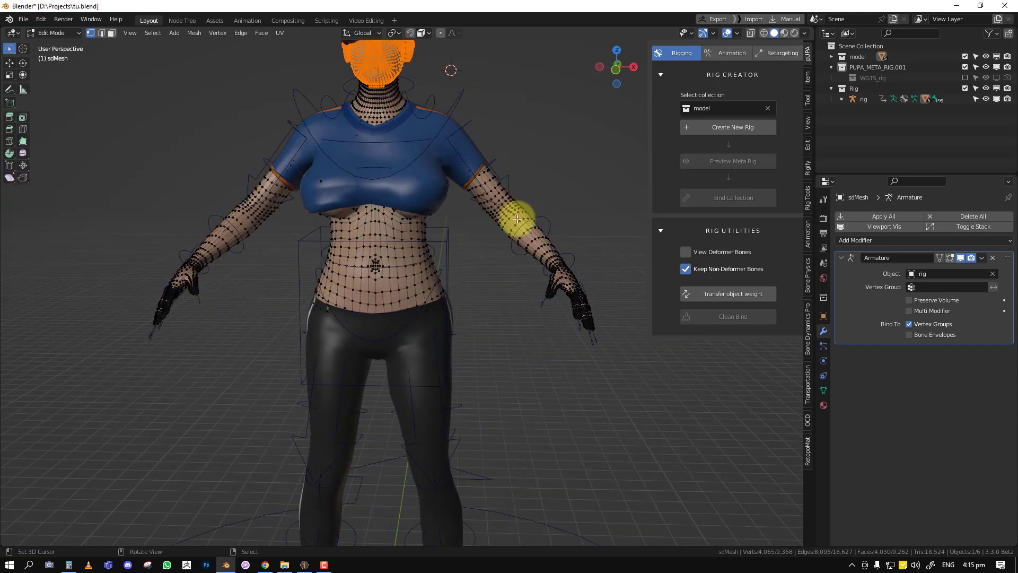
pyautogui.hotkey('alt', 'a')
pyautogui.press('a')
pyautogui.press('Tab')
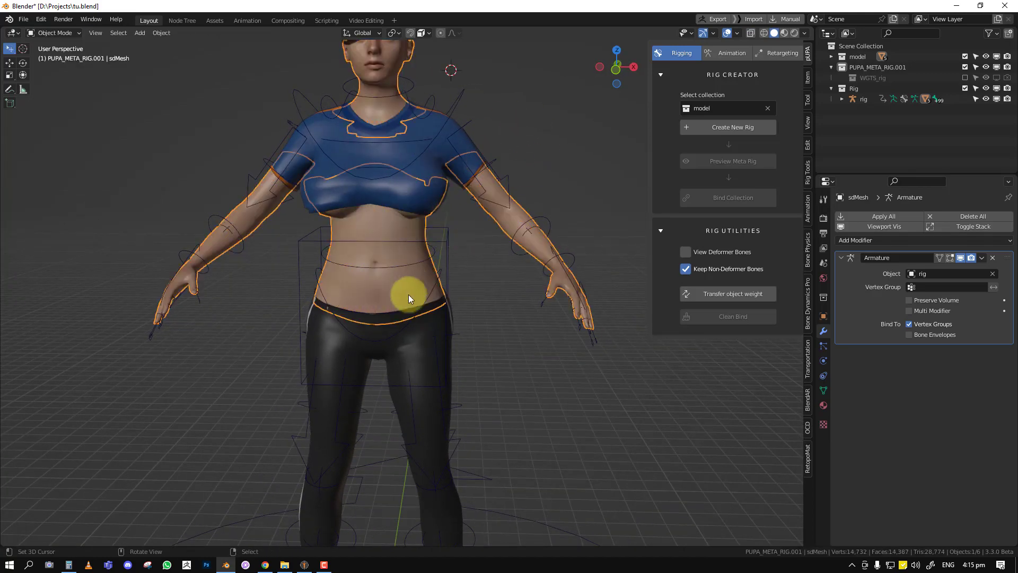
# Step: Select the sports suit mesh alone and move it into a new collection with the default name
pyautogui.rightClick(413, 364)
pyautogui.press('Tab')
pyautogui.press('Tab')
pyautogui.hotkey('alt', 'a')
pyautogui.click(442, 339)
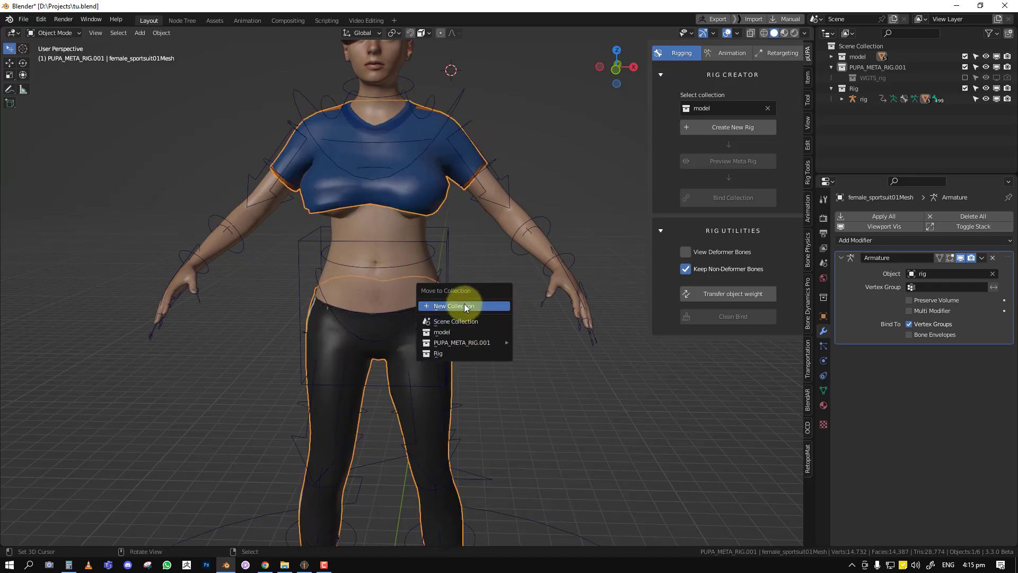
pyautogui.click(463, 303)
pyautogui.click(487, 331)
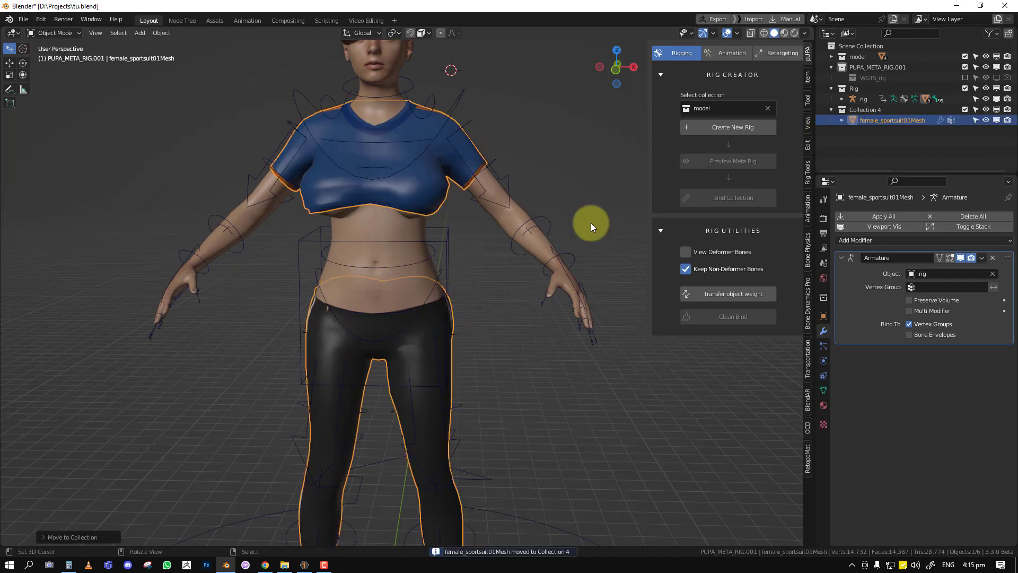
# Step: Set the rig creator's target collection to Collection 4
pyautogui.click(744, 108)
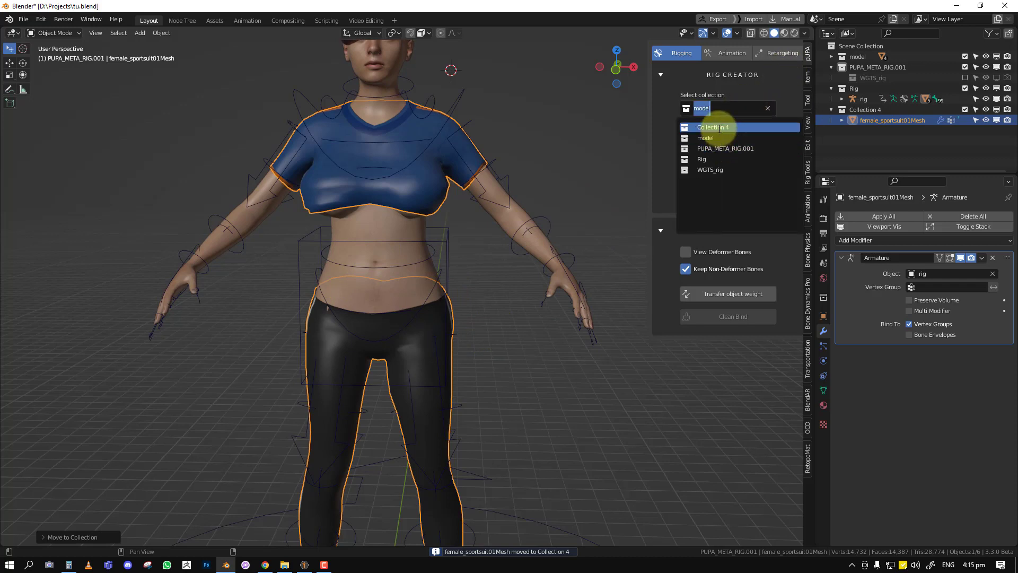
pyautogui.click(720, 128)
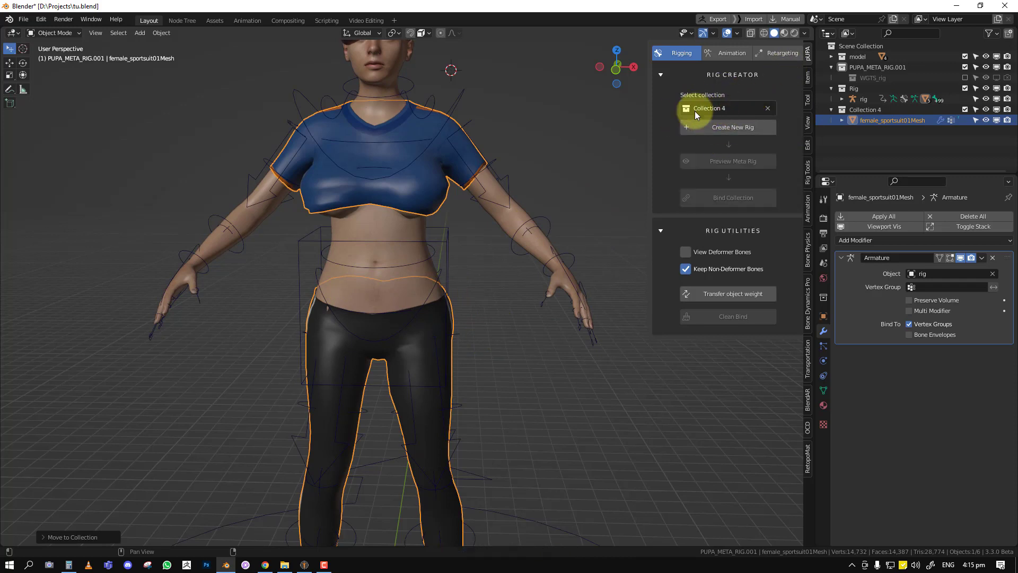
pyautogui.moveTo(351, 305); pyautogui.dragTo(417, 288, button='middle')
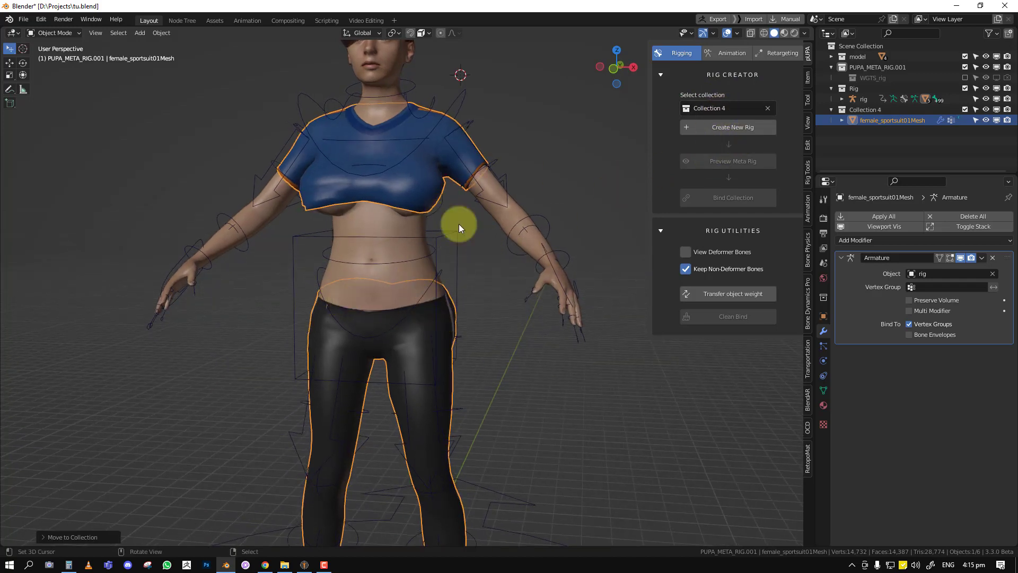
# Step: Select only the linked shirt vertices of the sports suit mesh in Edit Mode and return to Object Mode
pyautogui.press('Tab')
pyautogui.hotkey('alt', 'a')
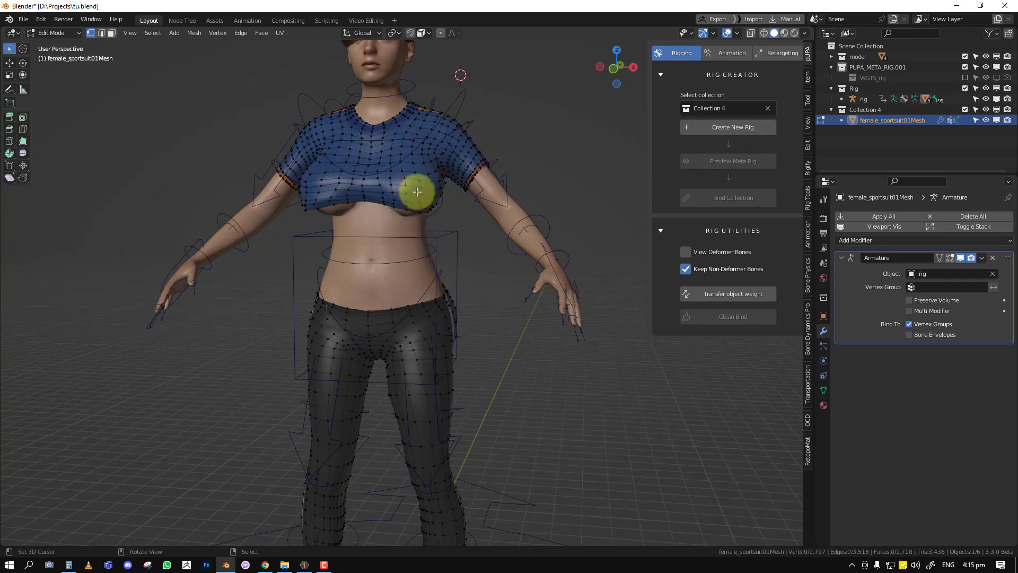
pyautogui.press('l')
pyautogui.moveTo(291, 336); pyautogui.dragTo(375, 198, button='middle')
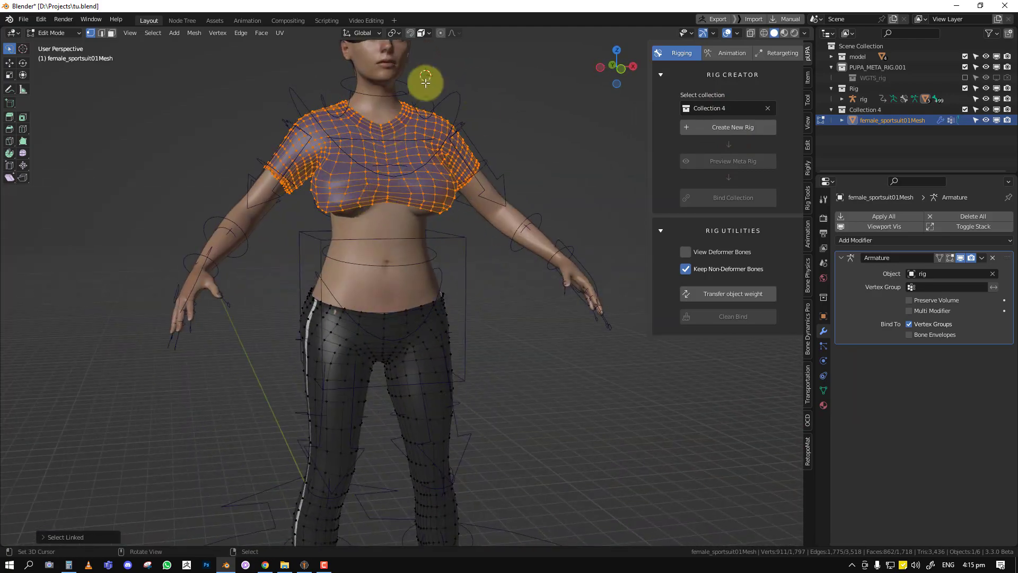
pyautogui.press('Tab')
# Step: Select the rig from the front view and clean the bind for Collection 4
pyautogui.press('KP_1')
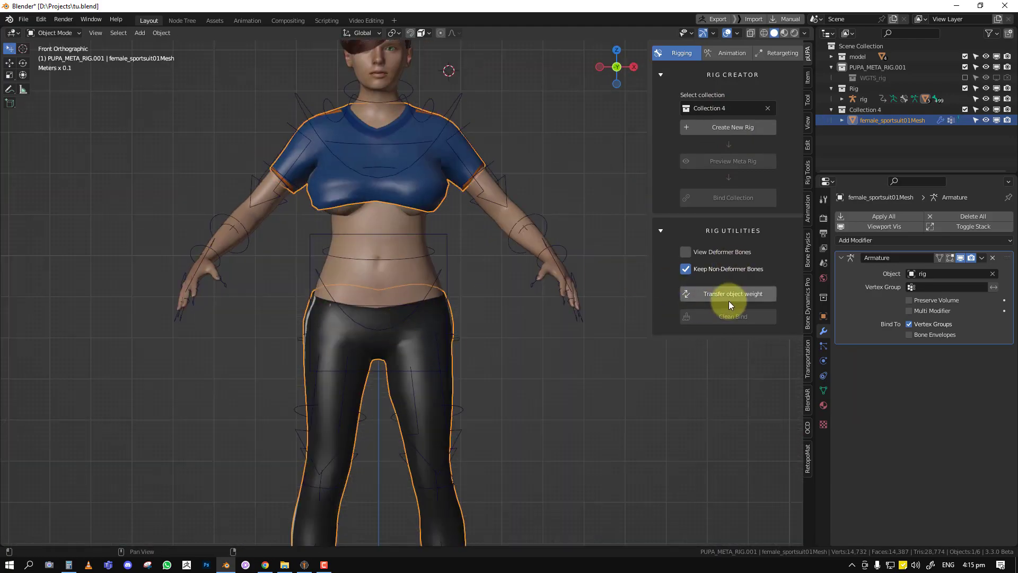
pyautogui.click(455, 107)
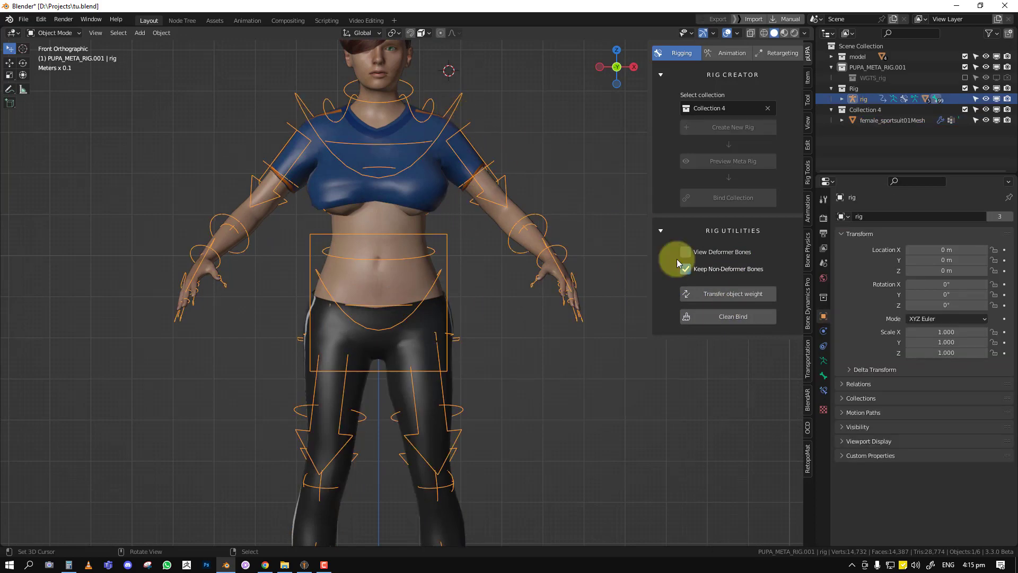
pyautogui.click(733, 317)
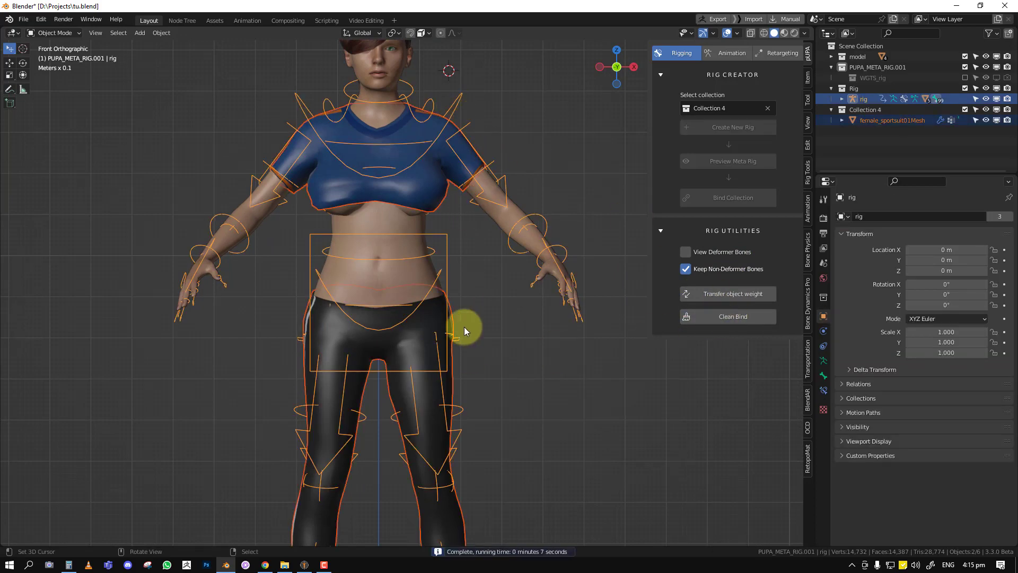
# Step: Test-rotate the rig's hips control in Pose Mode to check the suit's deformation, then cancel the rotation
pyautogui.scroll(-3, 464, 327)
pyautogui.hotkey('ctrl', 'Tab')
pyautogui.click(427, 288)
pyautogui.press('r')
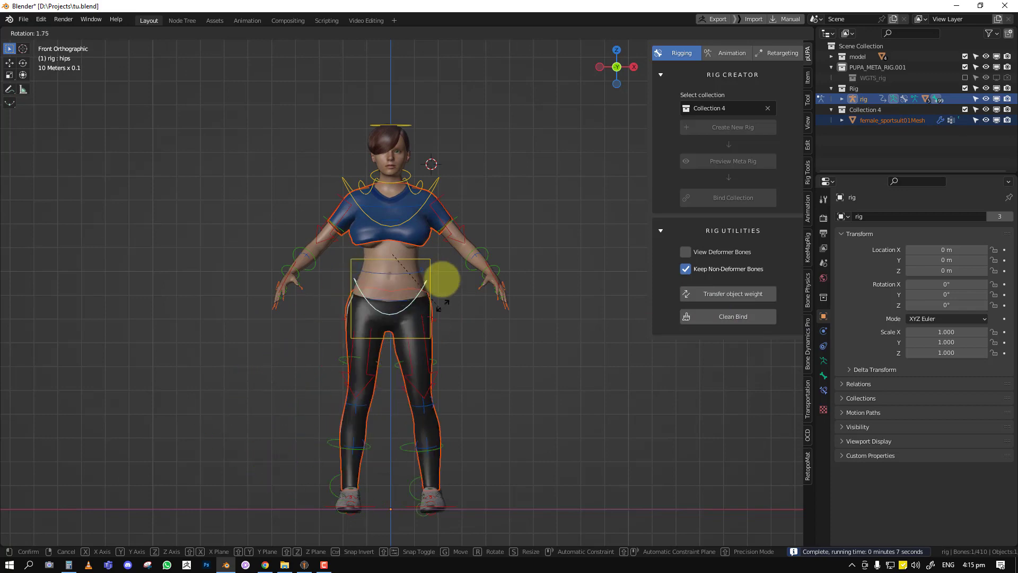
pyautogui.scroll(4, 432, 292)
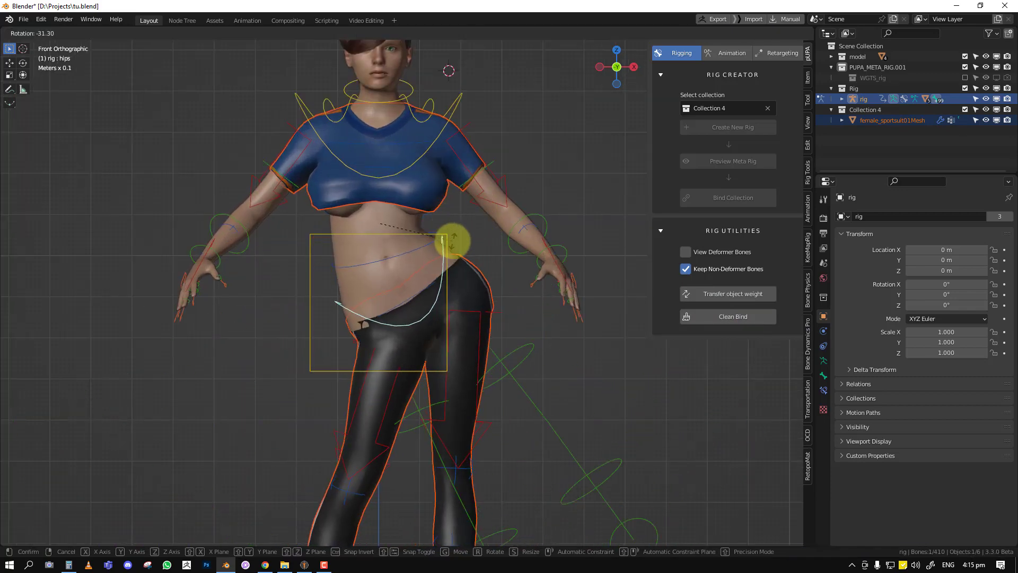
pyautogui.rightClick(424, 274)
pyautogui.scroll(1, 397, 271)
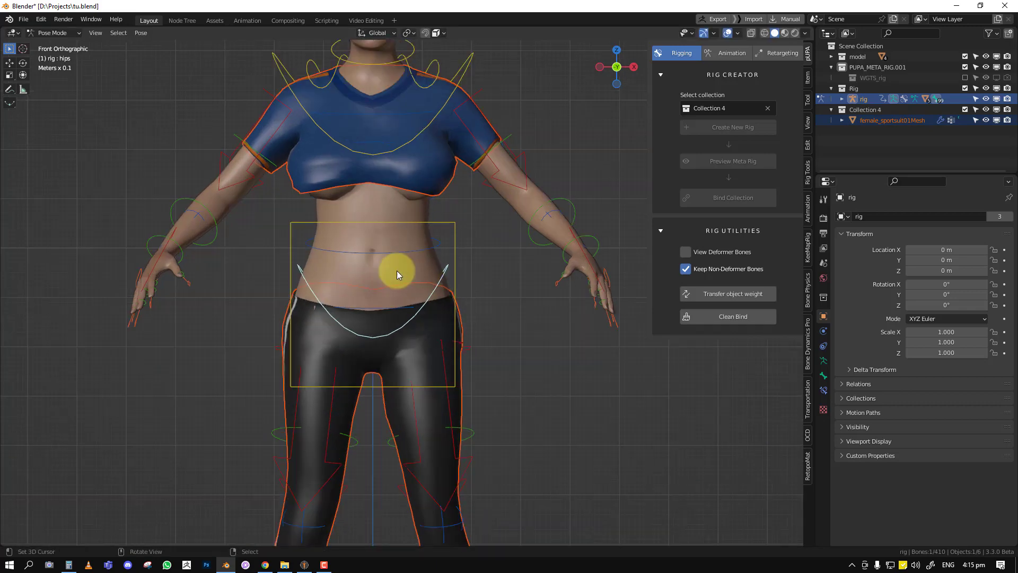
# Step: Select the body mesh in Object Mode and move it into Collection 4
pyautogui.click(403, 201)
pyautogui.scroll(-3, 354, 231)
pyautogui.scroll(2, 353, 231)
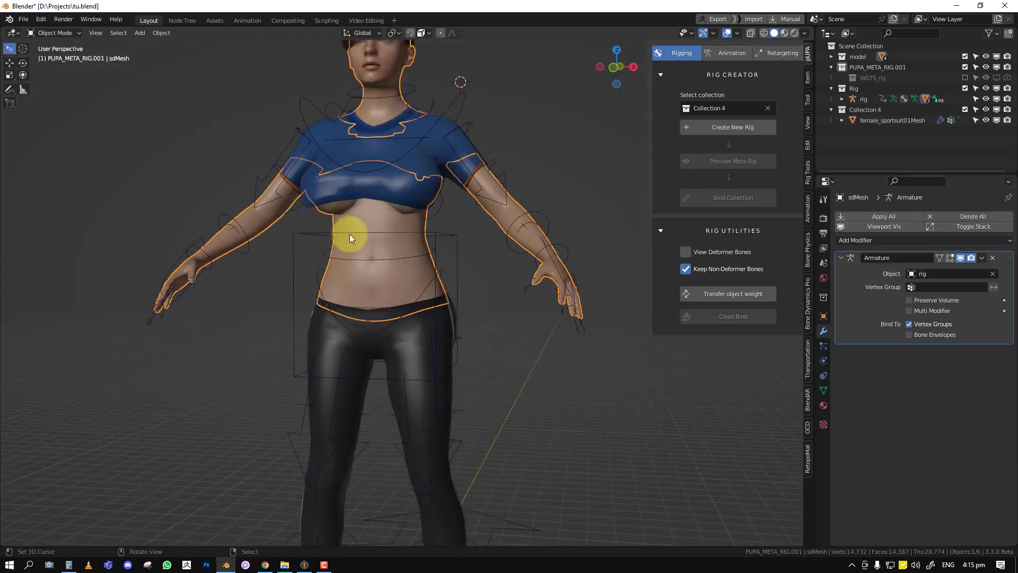
pyautogui.press('n')
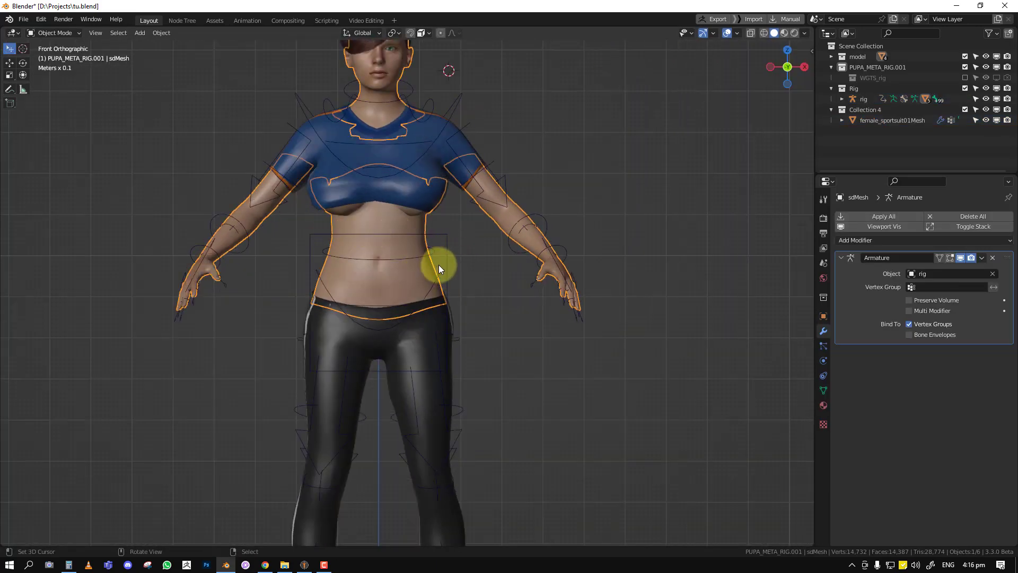
pyautogui.press('n')
pyautogui.press('m')
pyautogui.click(413, 320)
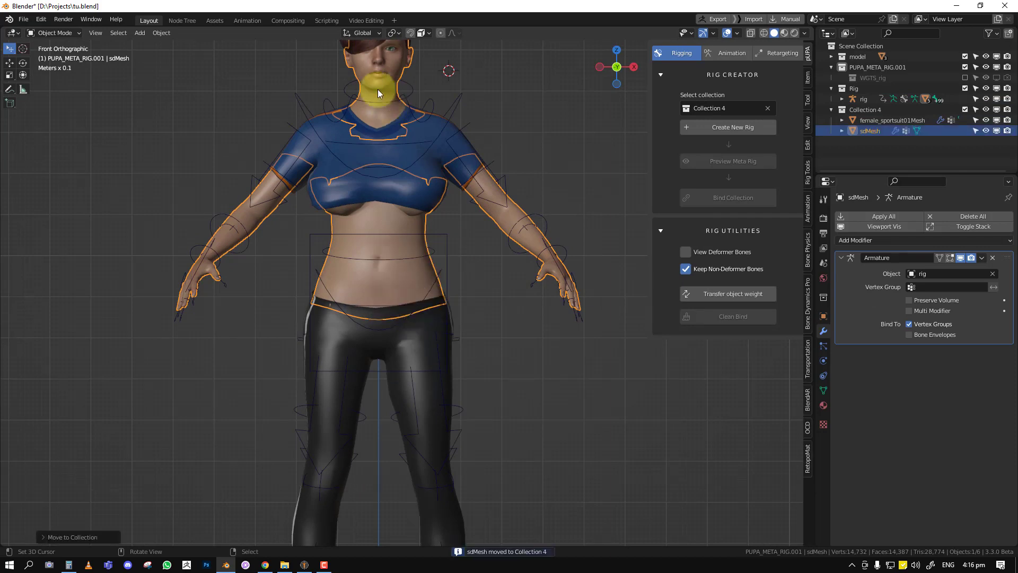
# Step: Select the body mesh's vertices above the waist in Edit Mode with wireframe shading, and return to Object Mode
pyautogui.keyDown('shift'); pyautogui.moveTo(402, 117); pyautogui.dragTo(380, 128, button='middle'); pyautogui.keyUp('shift')
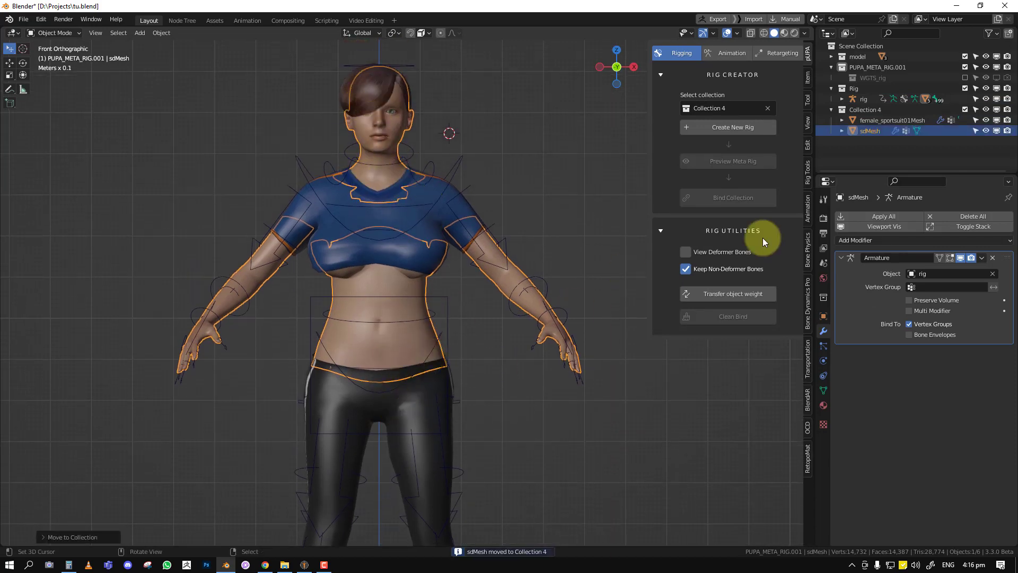
pyautogui.keyDown('shift'); pyautogui.moveTo(385, 339); pyautogui.dragTo(383, 281, button='middle'); pyautogui.keyUp('shift')
pyautogui.press('Tab')
pyautogui.scroll(2, 430, 281)
pyautogui.hotkey('alt', 'a')
pyautogui.scroll(-2, 435, 282)
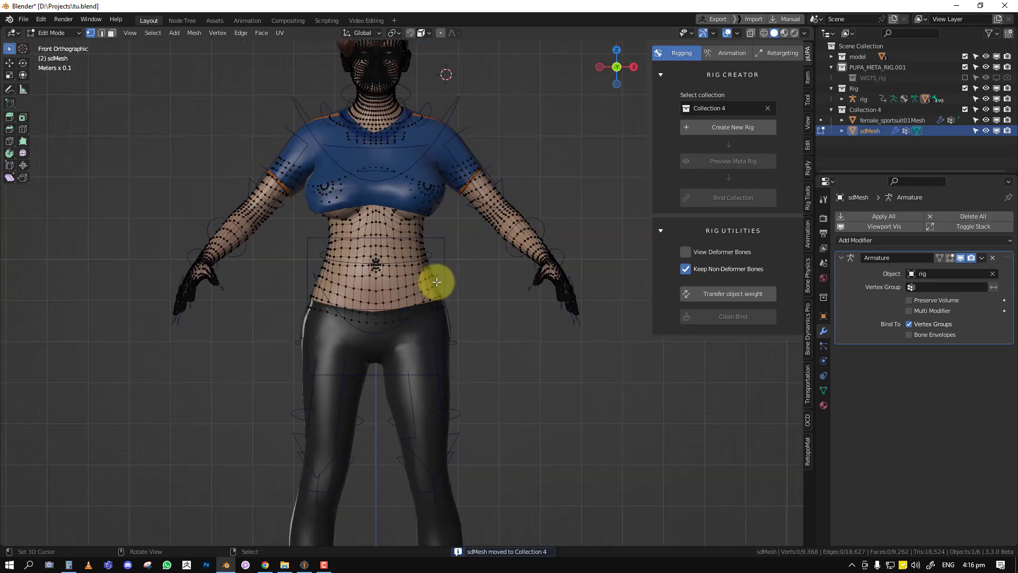
pyautogui.hotkey('shift', 'z')
pyautogui.moveTo(460, 245)
pyautogui.mouseDown()
pyautogui.moveTo(186, 393)
pyautogui.moveTo(643, 95)
pyautogui.moveTo(677, 495)
pyautogui.moveTo(389, 364)
pyautogui.mouseUp()
pyautogui.moveTo(390, 363); pyautogui.dragTo(253, 364, button='middle')
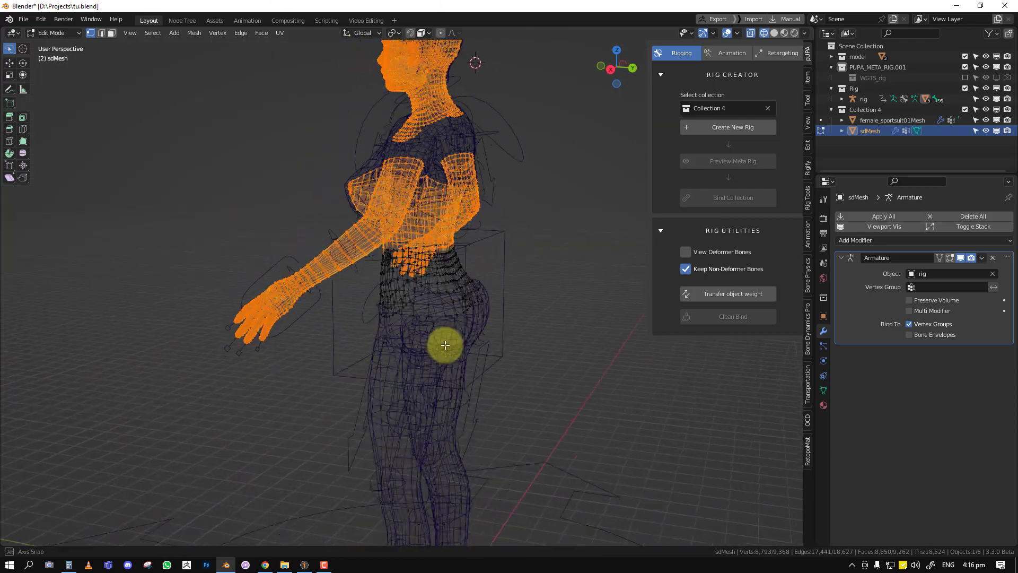
pyautogui.press('KP_1')
pyautogui.press('Tab')
# Step: Restore solid shading, select the rig and clean the bind for Collection 4 with the body mesh included
pyautogui.click(373, 274)
pyautogui.scroll(2, 465, 304)
pyautogui.hotkey('shift', 'z')
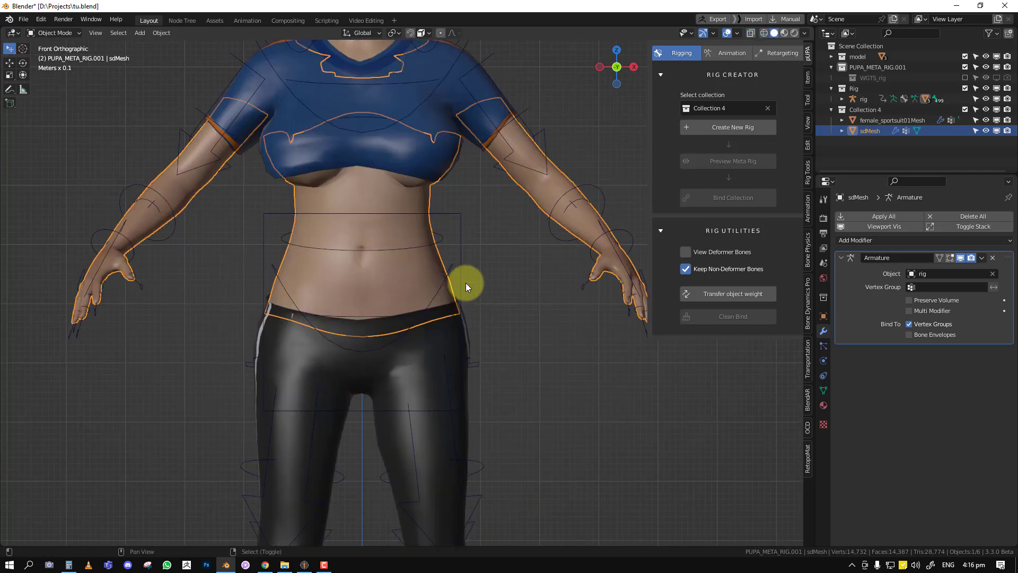
pyautogui.rightClick(466, 282)
pyautogui.click(738, 312)
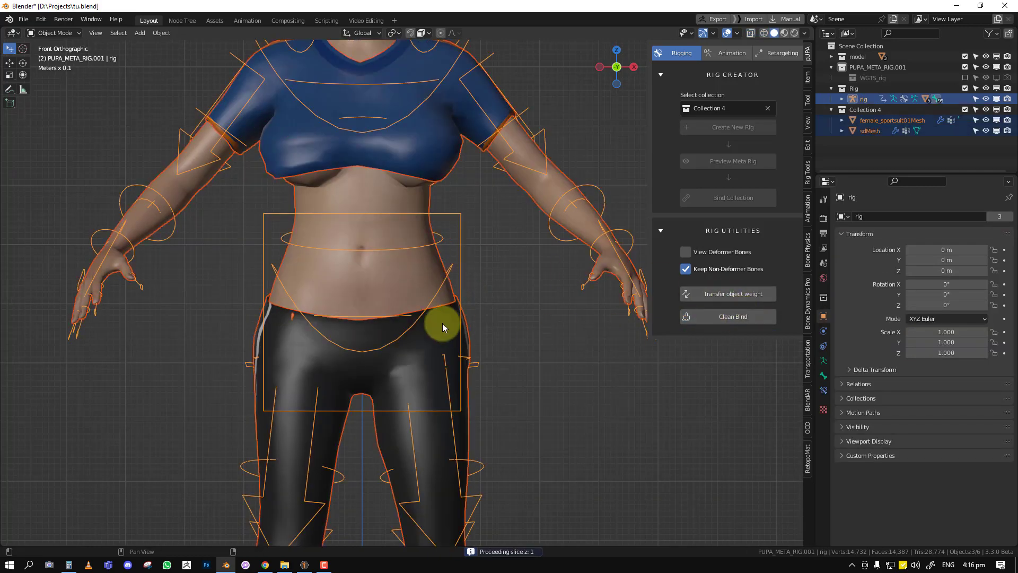
# Step: Test-rotate the spine_fk.001 and hips controls in Pose Mode to check the waist deformation, cancelling each rotation
pyautogui.scroll(1, 442, 323)
pyautogui.hotkey('ctrl', 'Tab')
pyautogui.click(450, 227)
pyautogui.press('r')
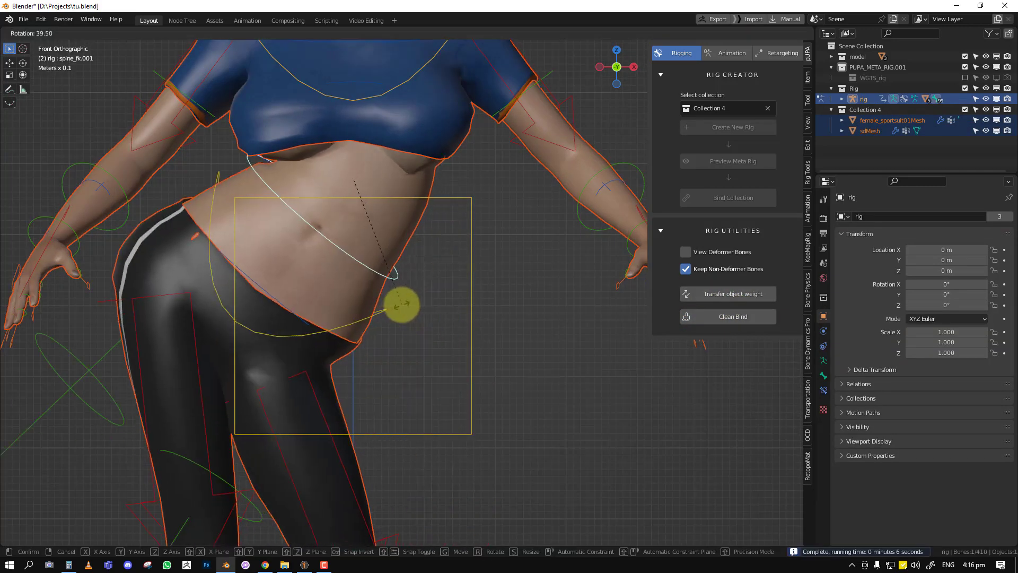
pyautogui.rightClick(508, 230)
pyautogui.press('r')
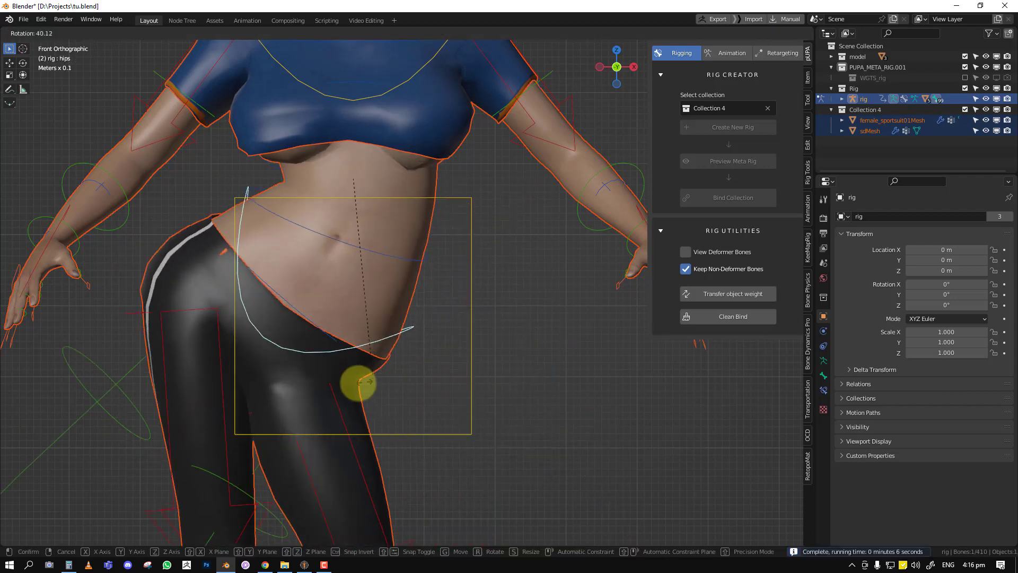
pyautogui.rightClick(450, 287)
# Step: Test-rotate the head control from the front view, cancel it, and start test-rotating the neck control
pyautogui.moveTo(450, 291); pyautogui.dragTo(465, 381, button='middle')
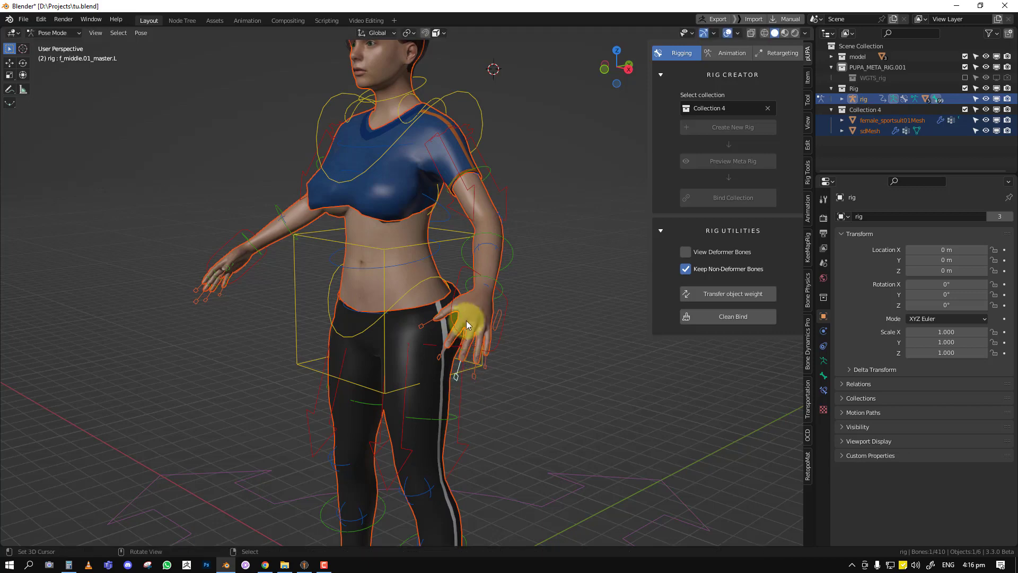
pyautogui.keyDown('alt'); pyautogui.moveTo(466, 320); pyautogui.dragTo(437, 333, button='middle'); pyautogui.keyUp('alt')
pyautogui.rightClick(449, 126)
pyautogui.press('r')
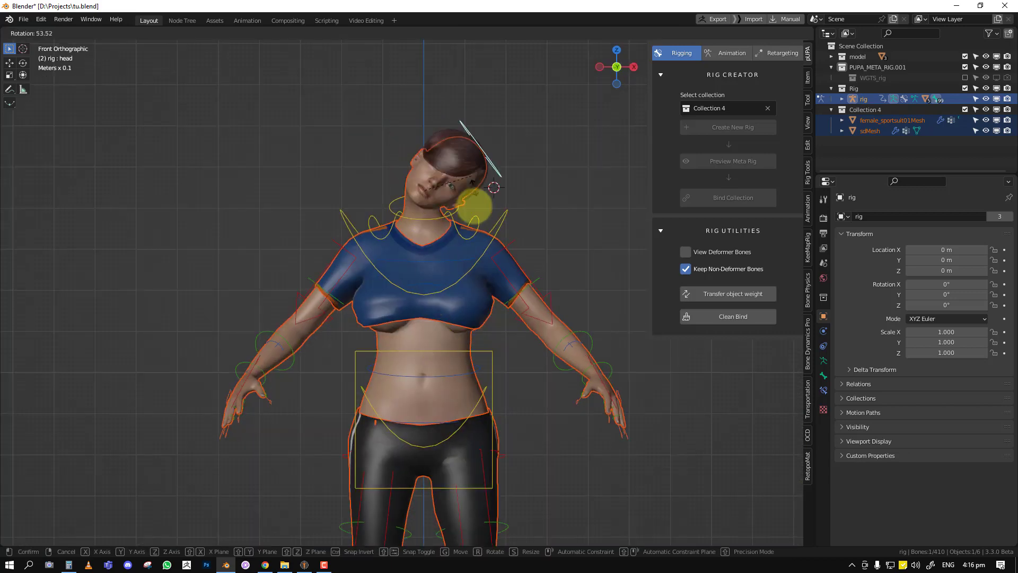
pyautogui.rightClick(451, 128)
pyautogui.rightClick(458, 201)
pyautogui.press('r')
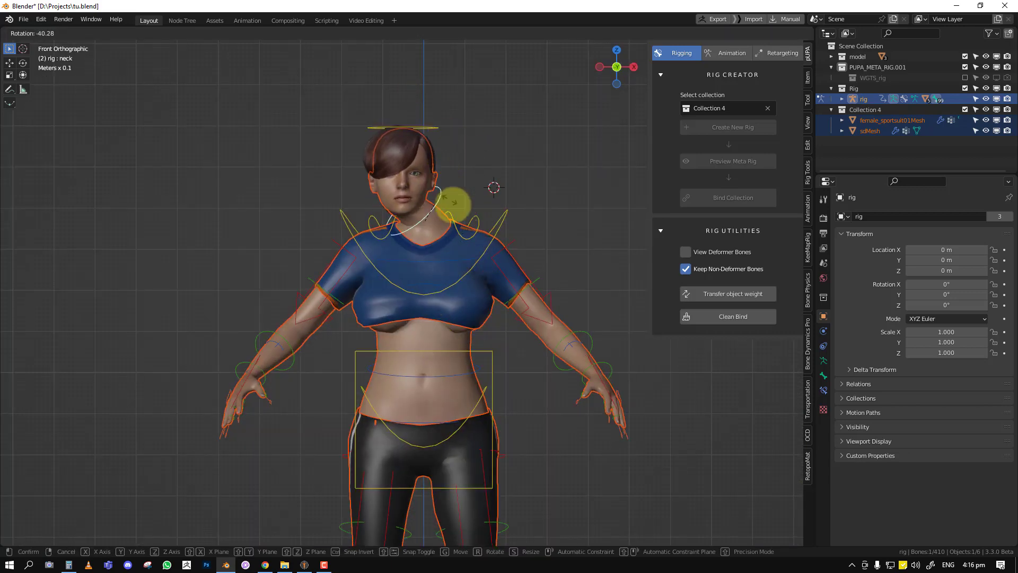